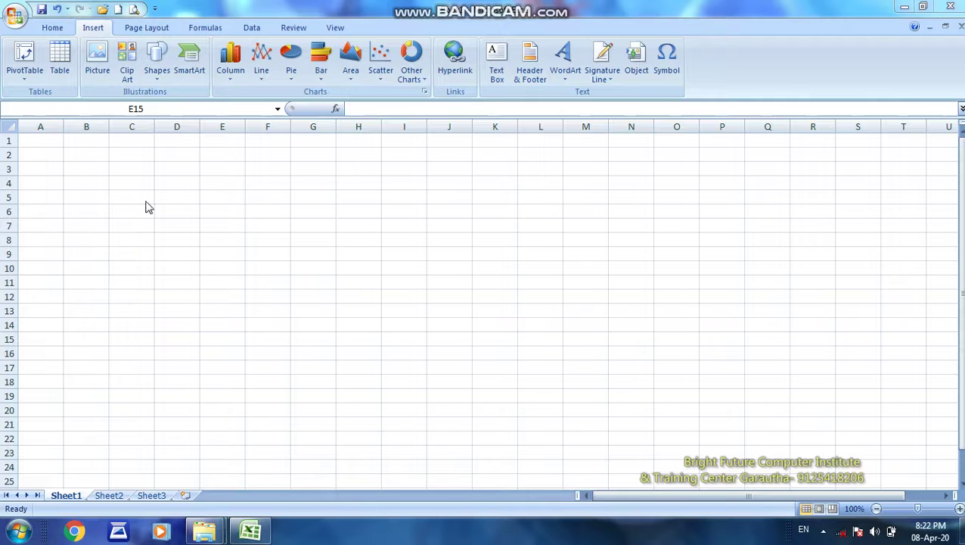
# Step: Create a table over cells E5:K16
pyautogui.click(252, 532)
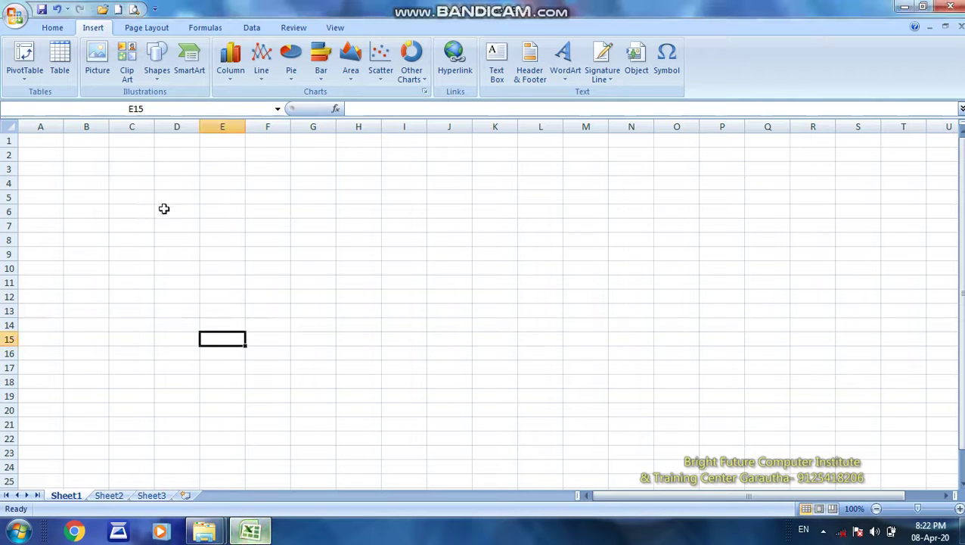
pyautogui.click(53, 28)
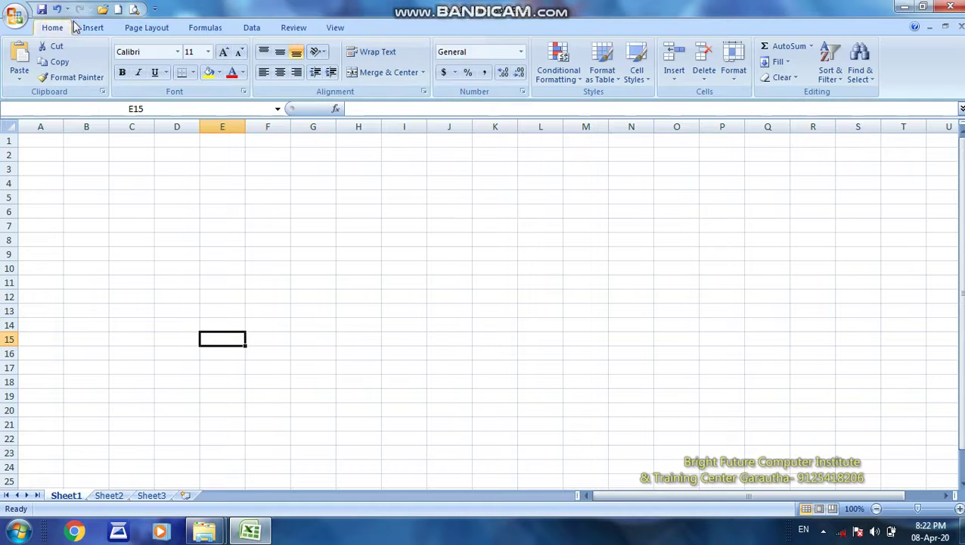
pyautogui.click(100, 28)
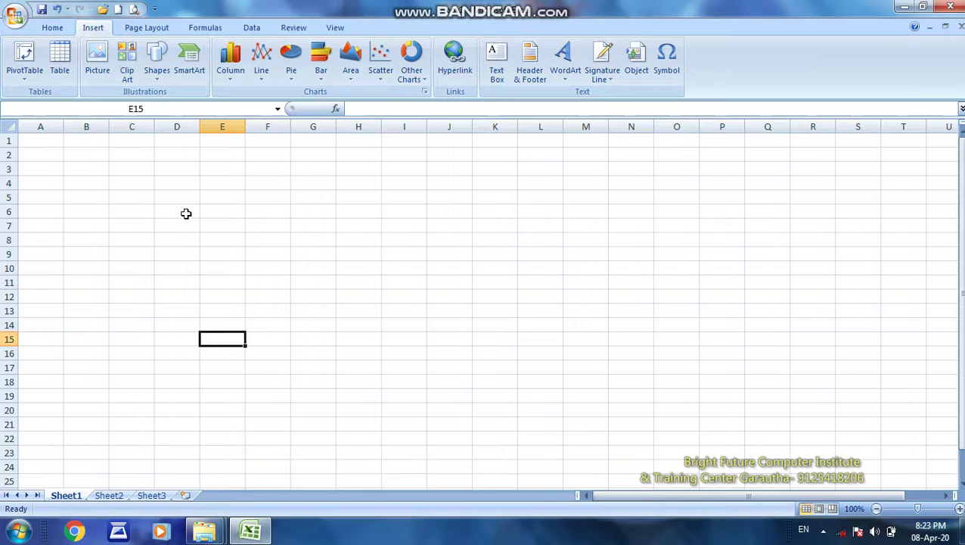
pyautogui.click(59, 61)
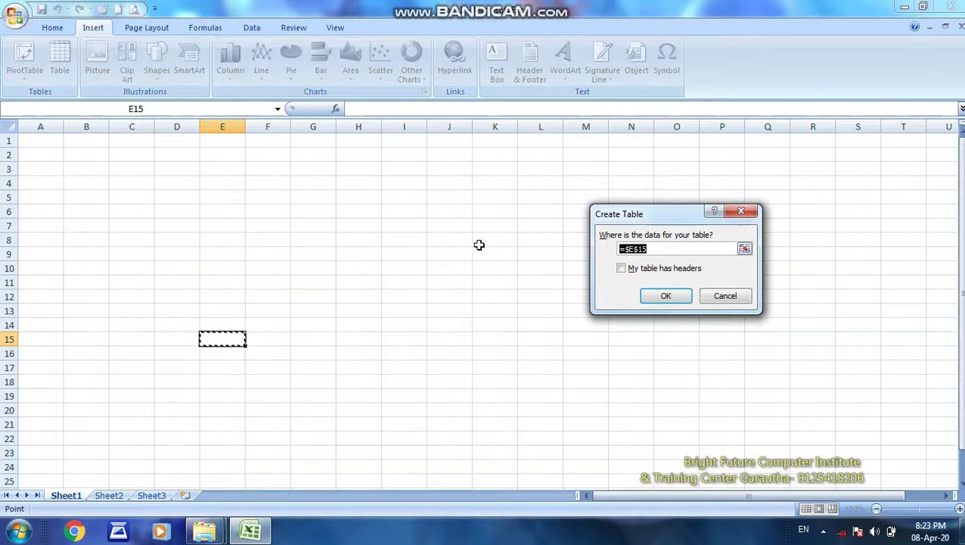
pyautogui.click(209, 198)
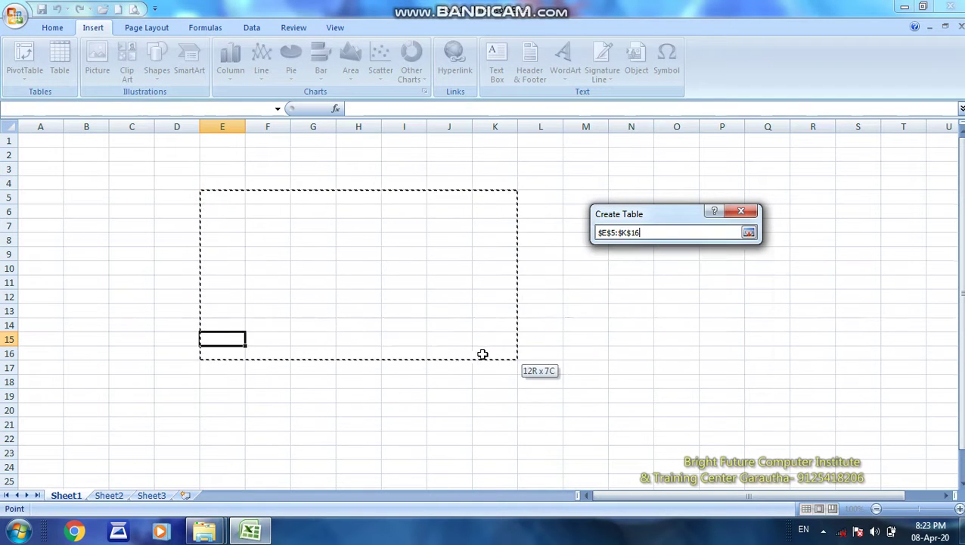
pyautogui.moveTo(231, 215); pyautogui.dragTo(494, 357)
pyautogui.click(663, 296)
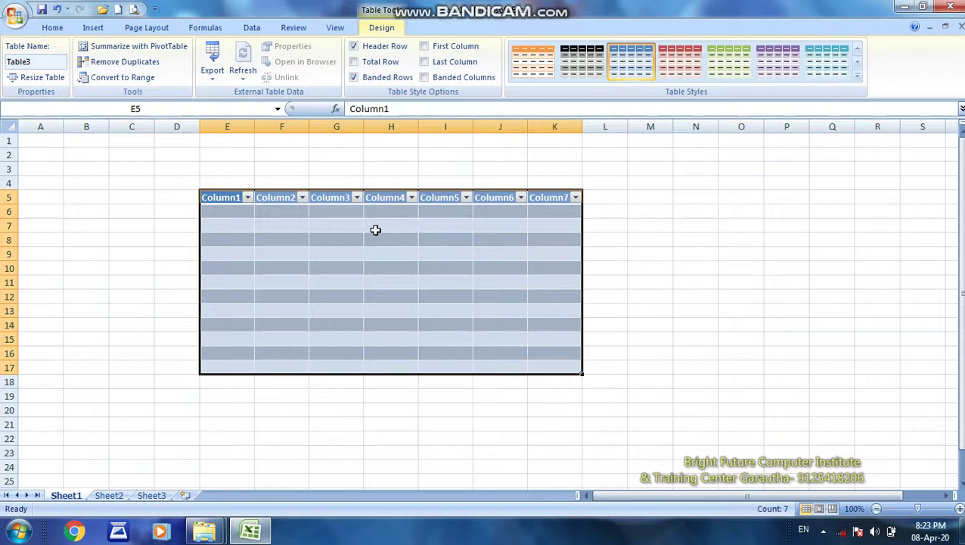
pyautogui.click(375, 230)
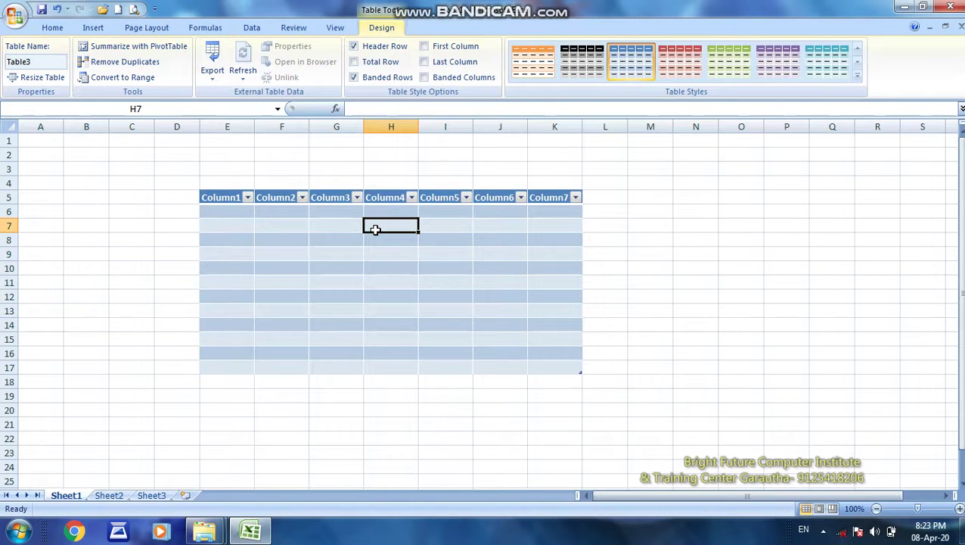
# Step: Undo the table creation and browse the table styles gallery without choosing one
pyautogui.hotkey('ctrl', 'z')
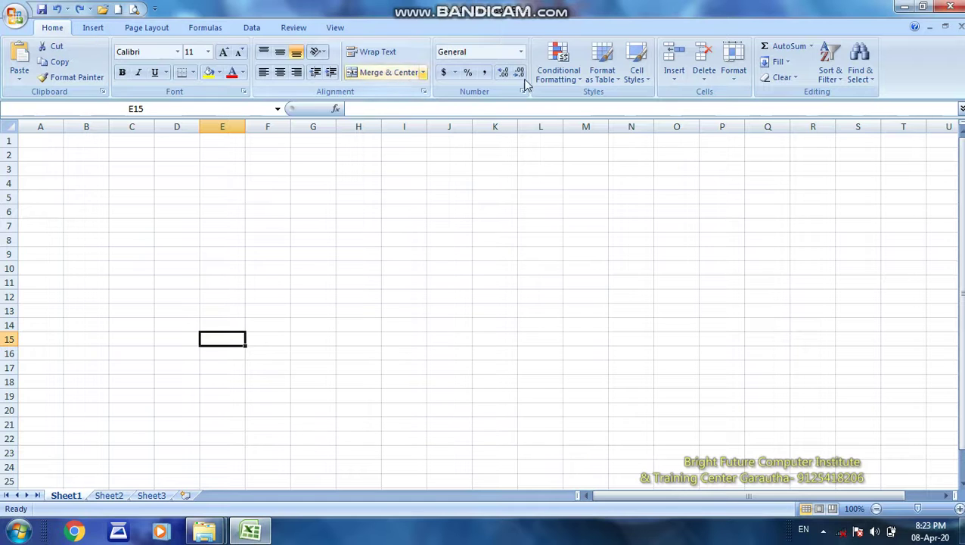
pyautogui.click(600, 80)
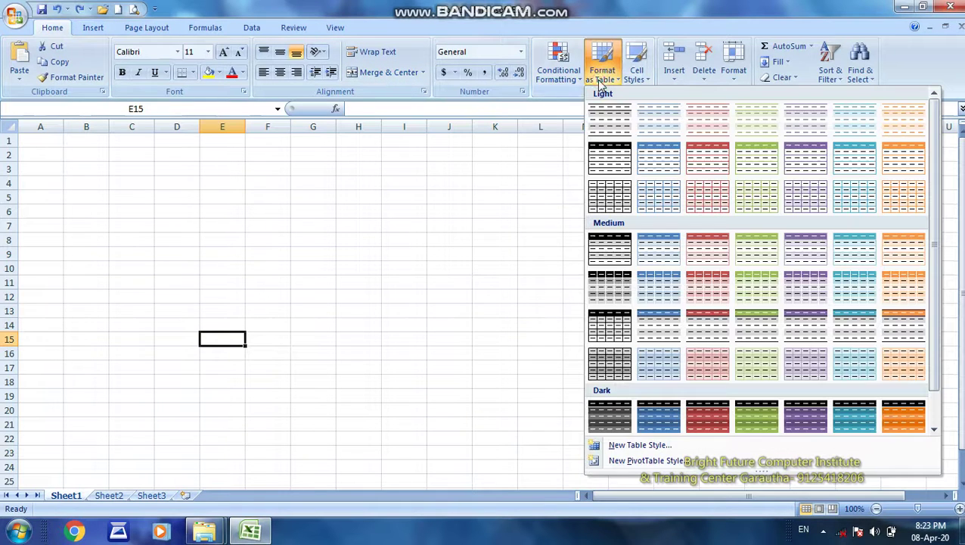
pyautogui.click(338, 185)
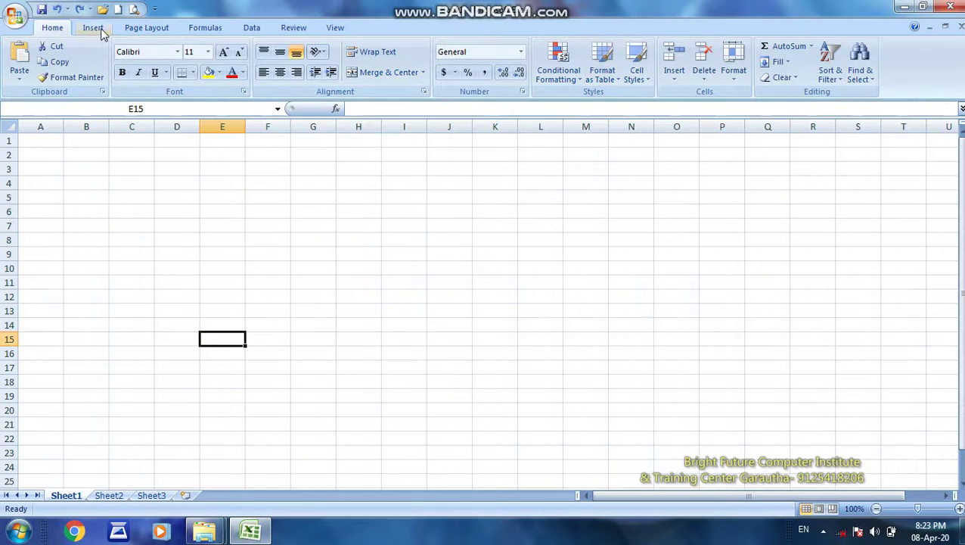
# Step: Insert the 1314836_wallpapers-tropical picture from the D:\Photo folder
pyautogui.click(92, 29)
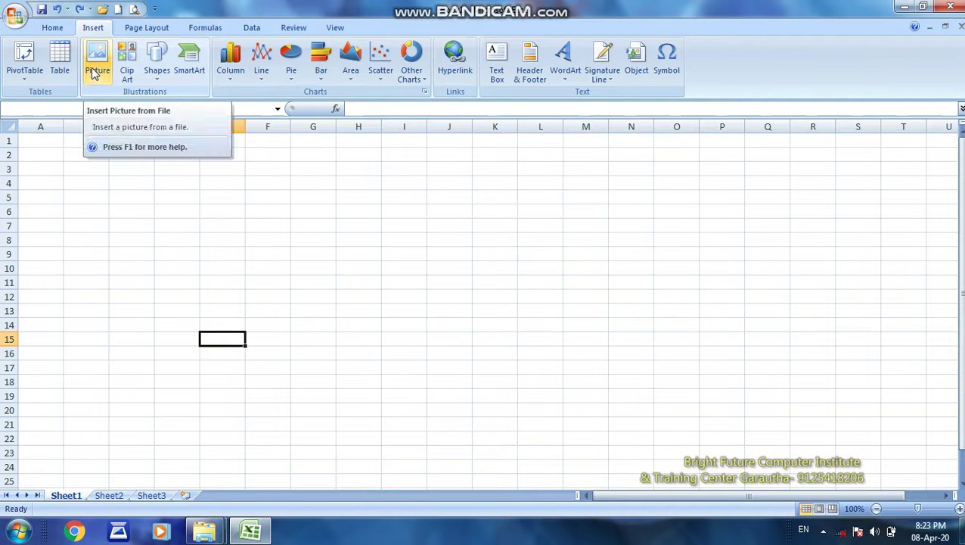
pyautogui.click(95, 68)
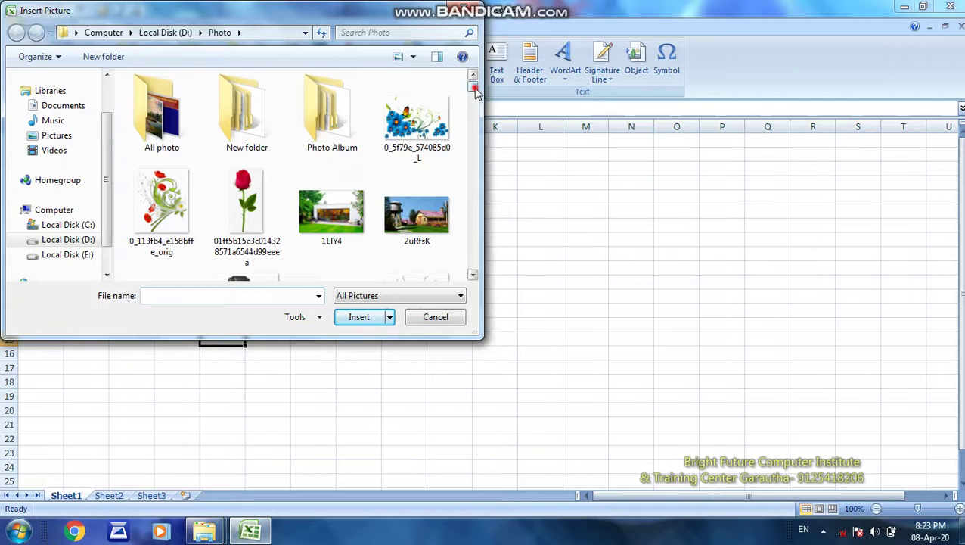
pyautogui.moveTo(471, 90); pyautogui.dragTo(474, 133)
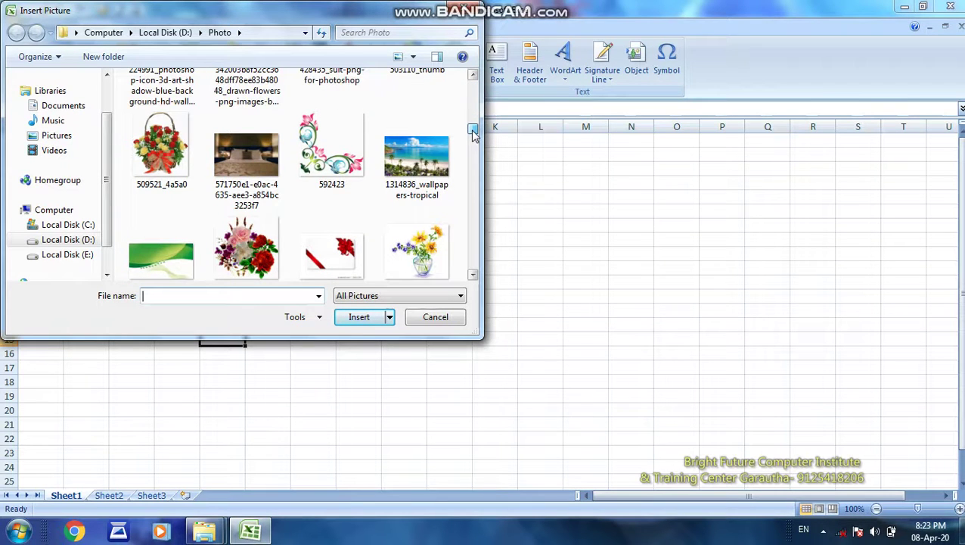
pyautogui.click(405, 165)
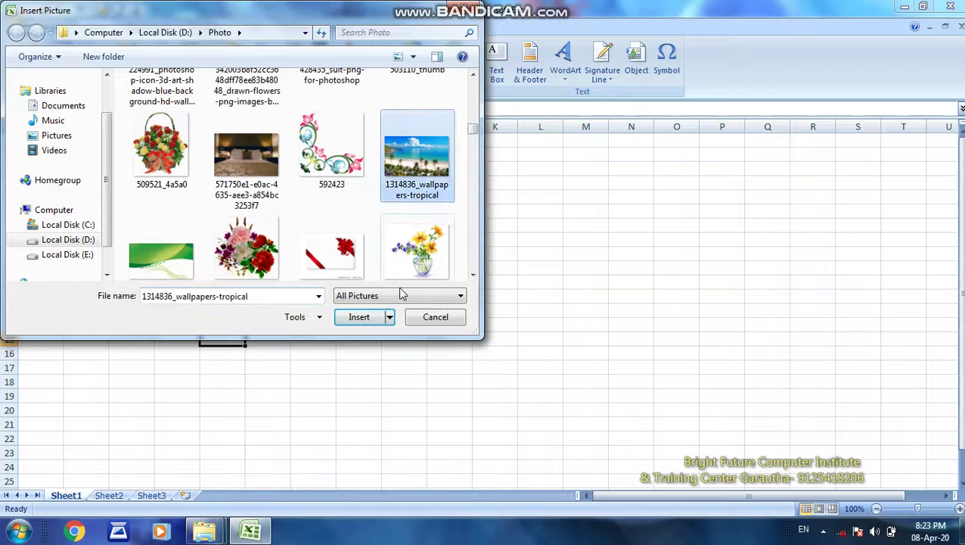
pyautogui.click(356, 318)
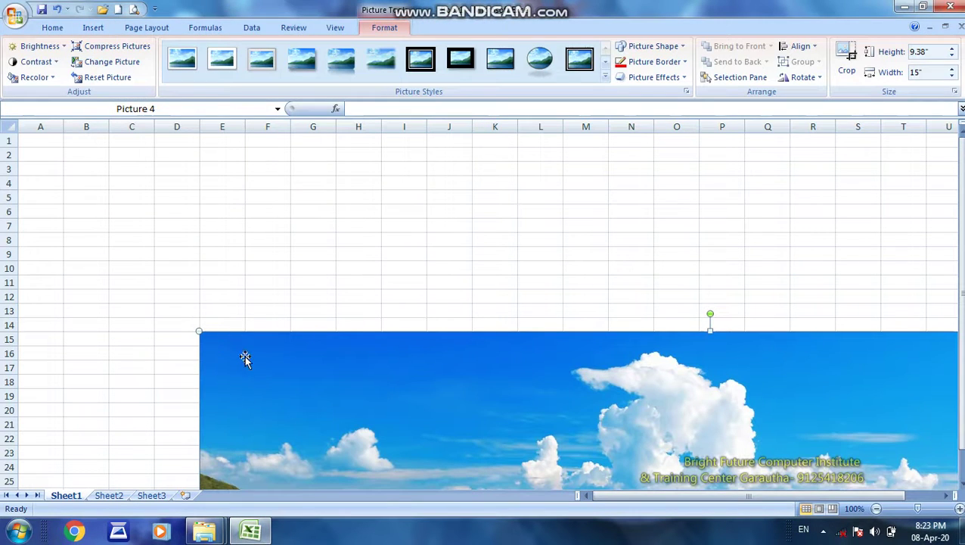
# Step: Resize the beach photo to 4" × 6.4" and move it over E2:N21
pyautogui.moveTo(199, 331)
pyautogui.mouseDown()
pyautogui.moveTo(727, 471)
pyautogui.moveTo(361, 160)
pyautogui.mouseUp()
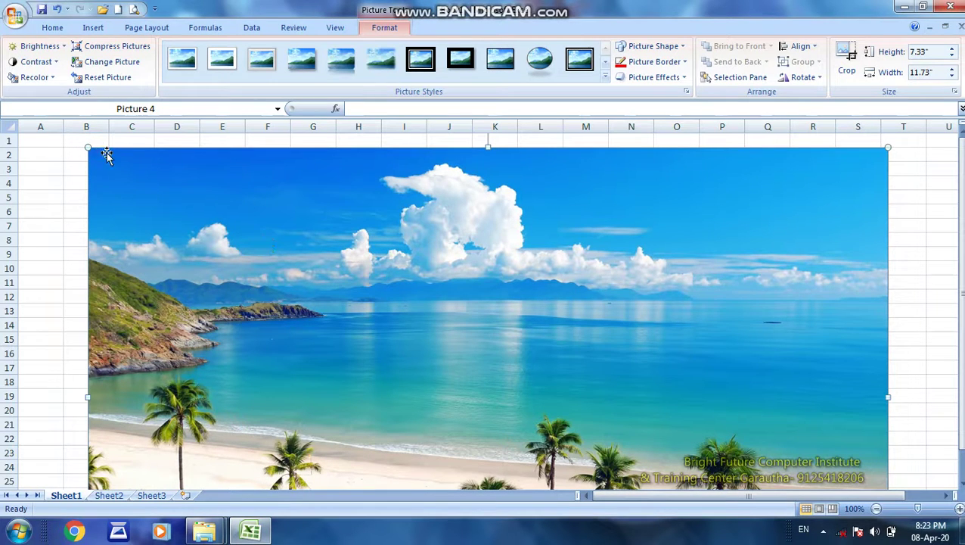
pyautogui.moveTo(132, 149); pyautogui.dragTo(489, 372)
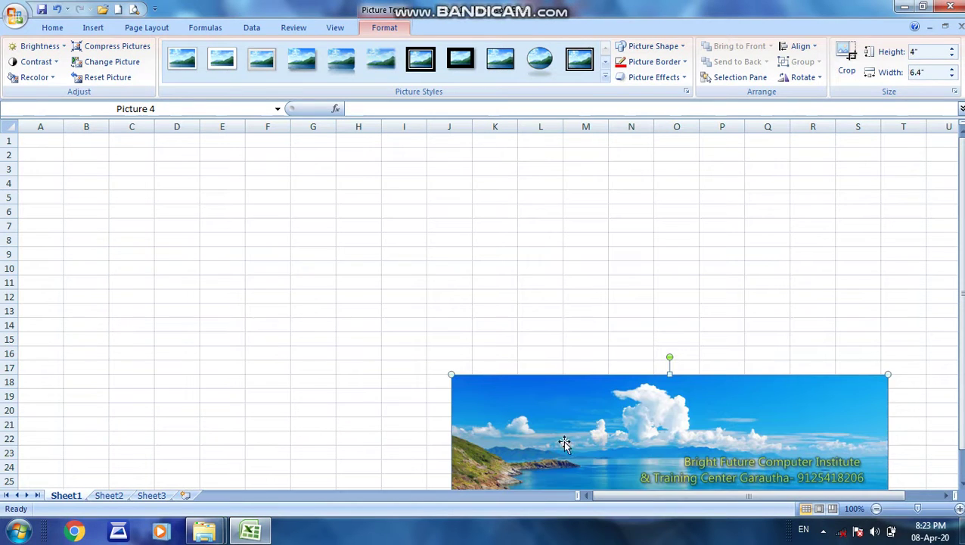
pyautogui.moveTo(537, 410); pyautogui.dragTo(328, 221)
pyautogui.click(361, 235)
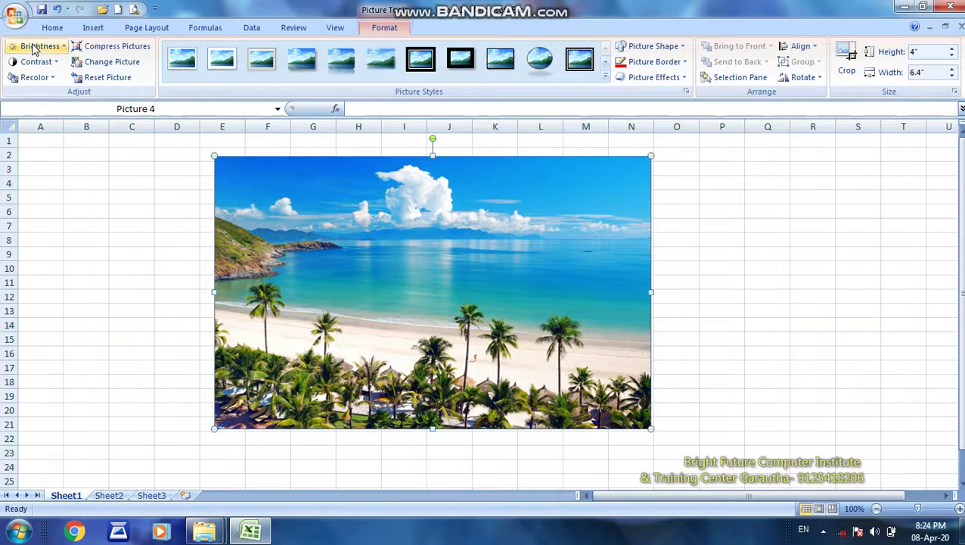
pyautogui.click(151, 167)
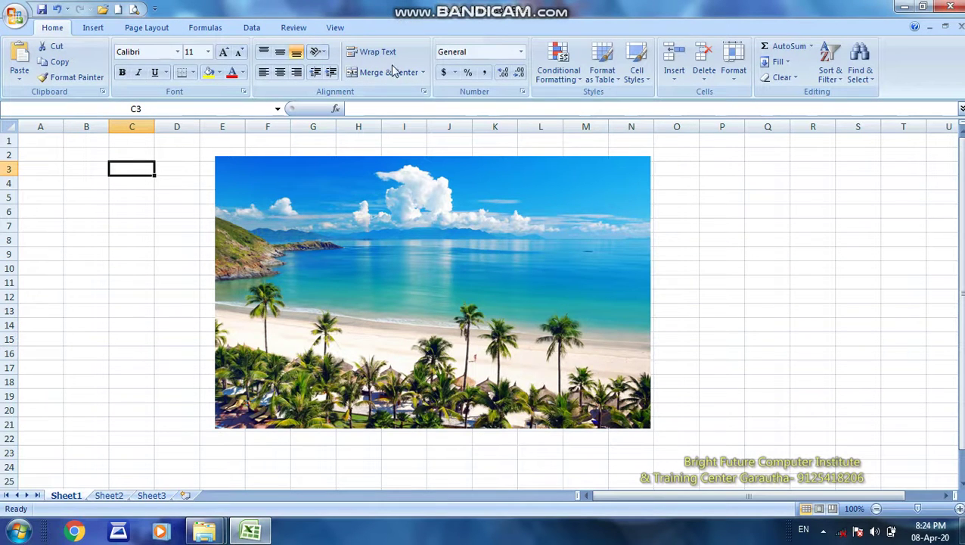
pyautogui.doubleClick(354, 188)
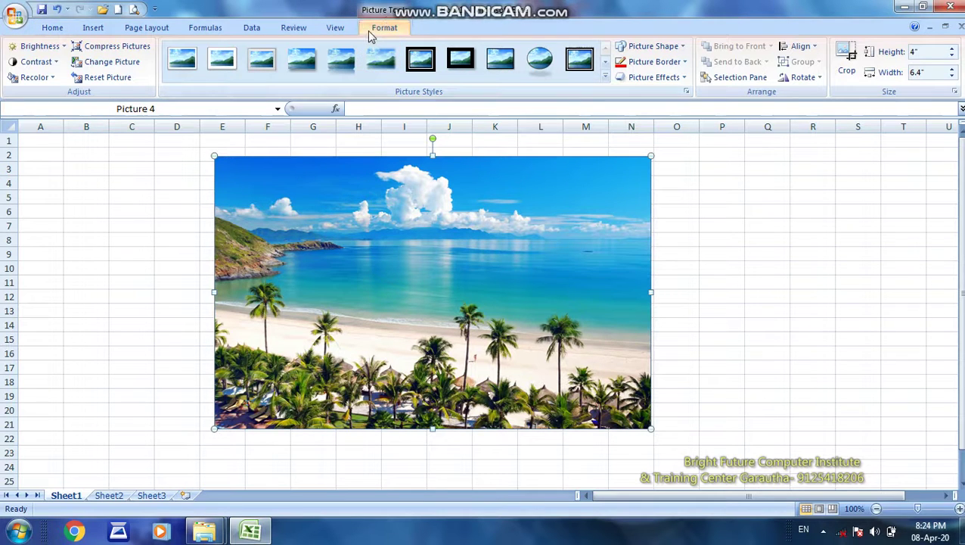
pyautogui.click(38, 46)
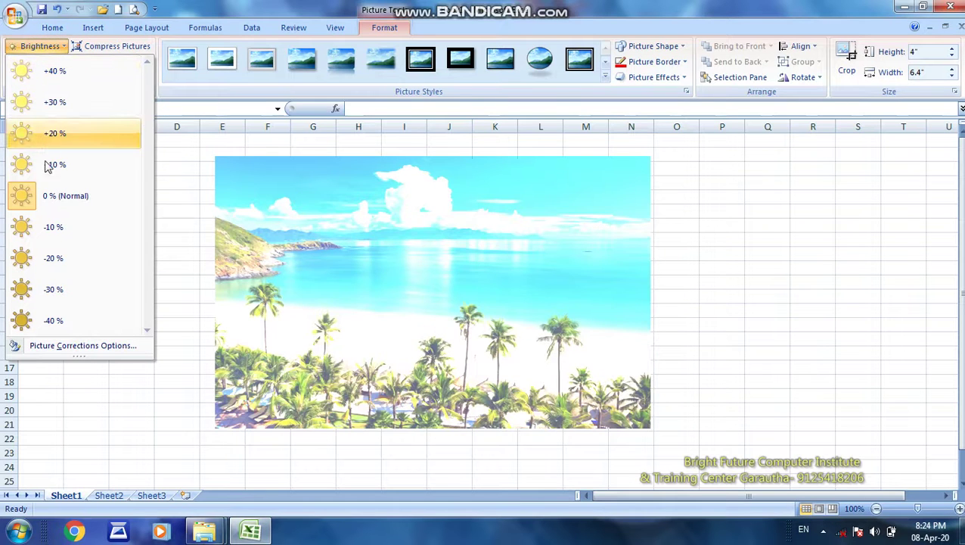
pyautogui.click(45, 195)
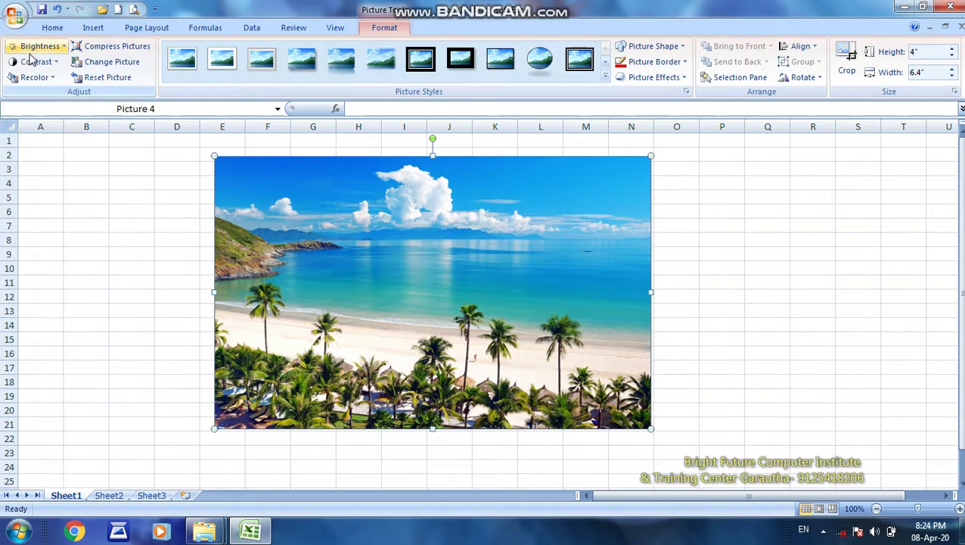
pyautogui.click(34, 61)
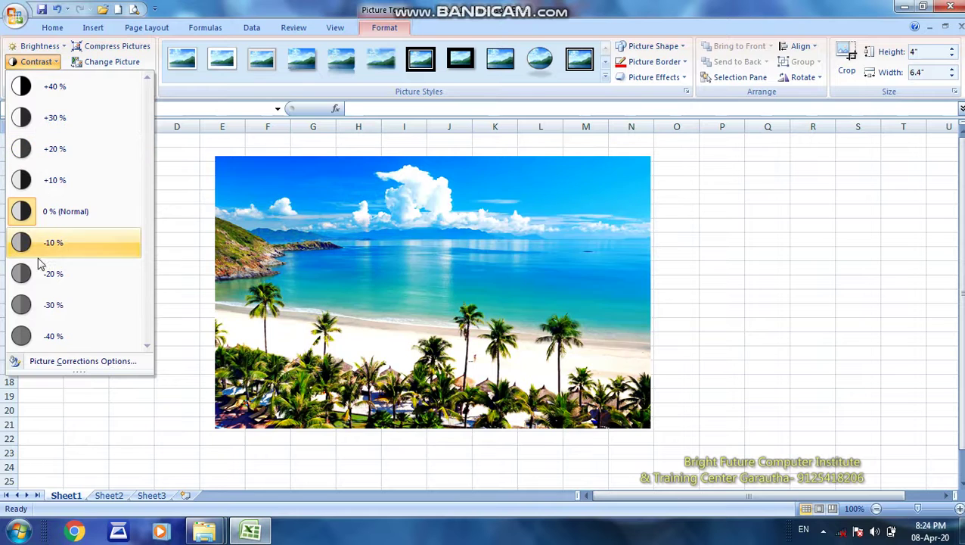
pyautogui.click(35, 62)
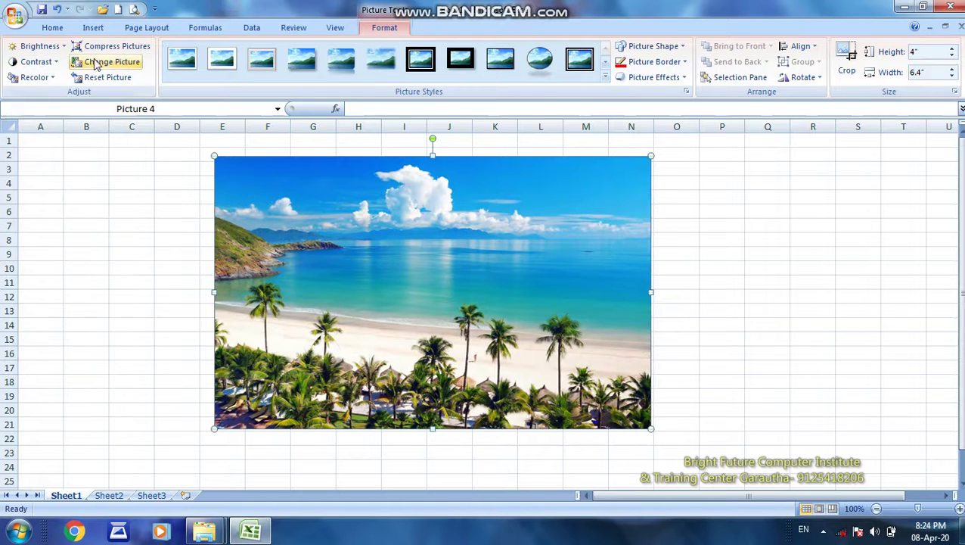
pyautogui.click(46, 77)
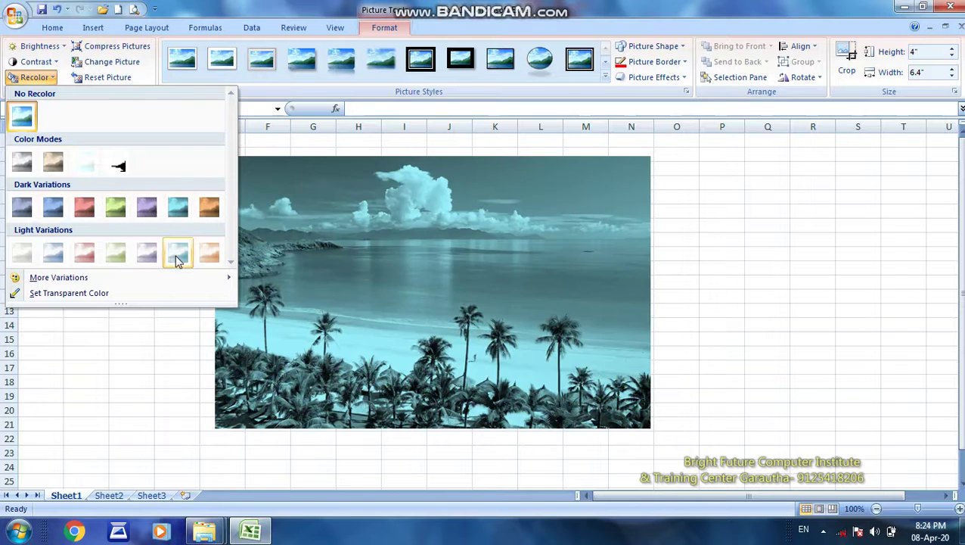
pyautogui.click(127, 95)
# Step: Change the picture to the BFCIT image from the Photo folder
pyautogui.click(106, 62)
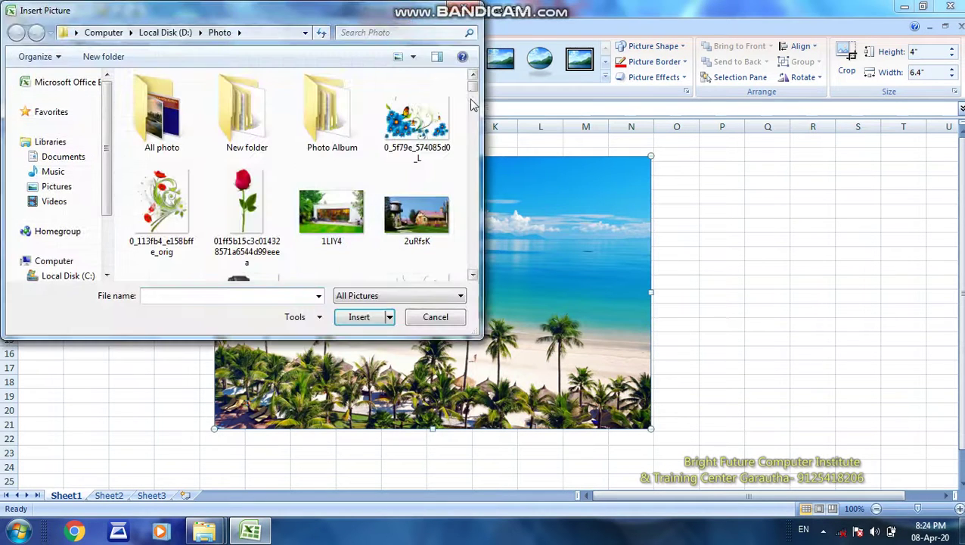
pyautogui.moveTo(472, 91); pyautogui.dragTo(472, 167)
pyautogui.click(332, 219)
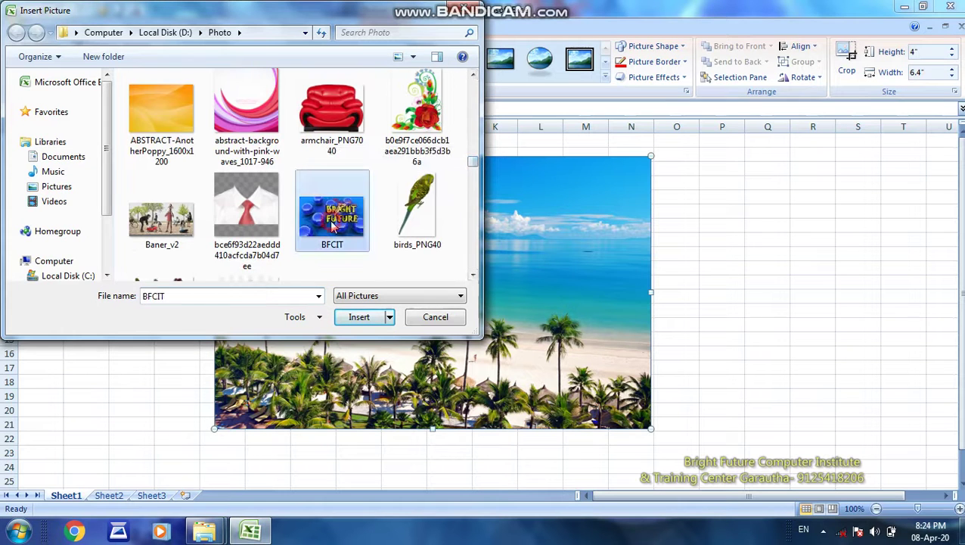
pyautogui.click(364, 317)
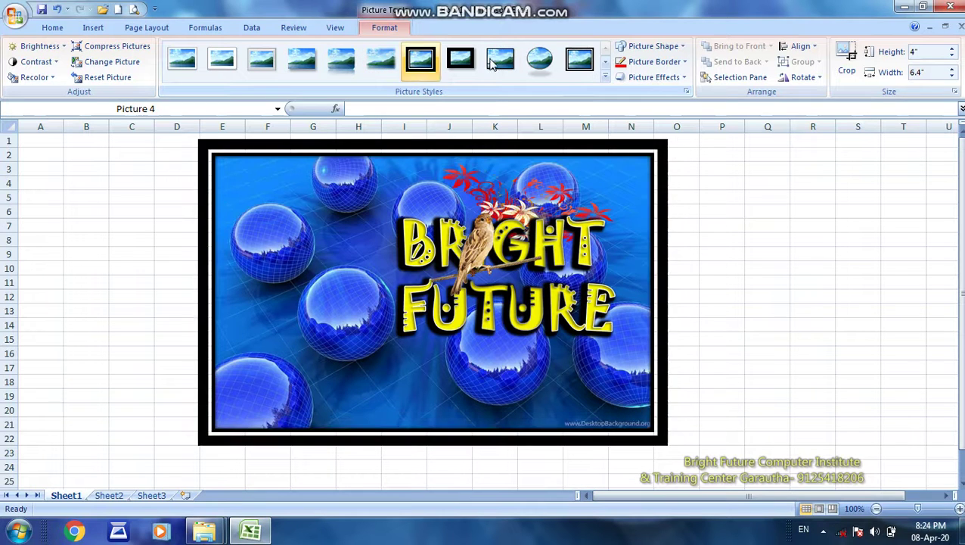
# Step: Apply the Metal Oval picture style and reshape the picture into a heart
pyautogui.click(605, 79)
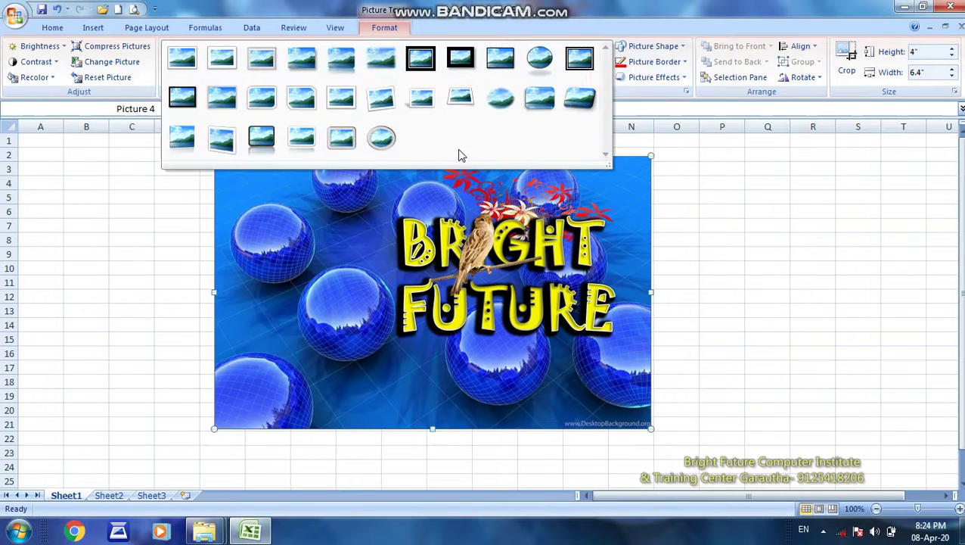
pyautogui.click(382, 141)
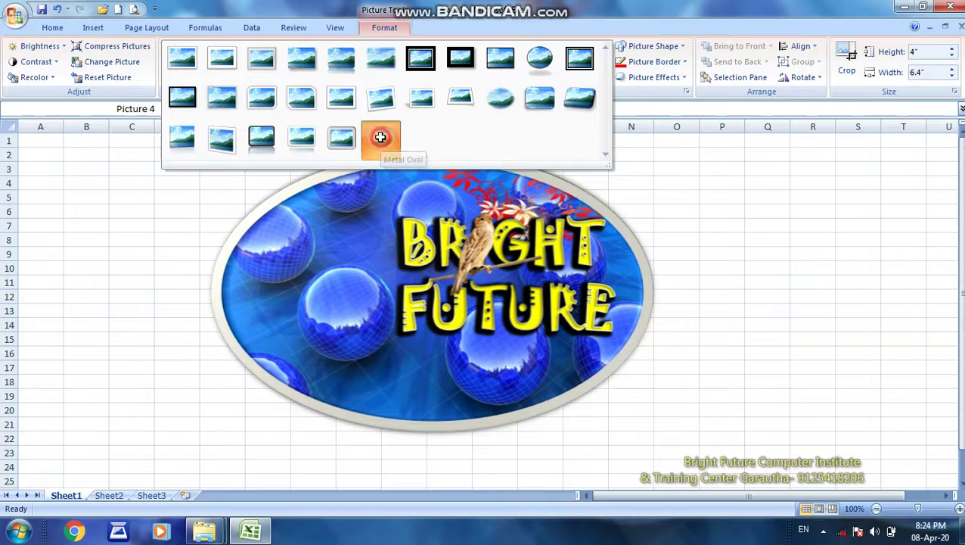
pyautogui.click(652, 46)
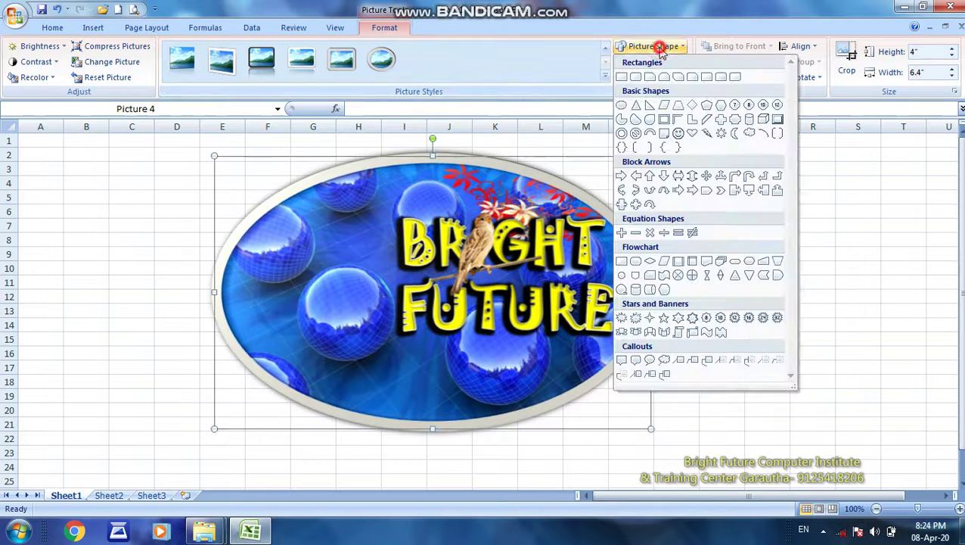
pyautogui.click(693, 134)
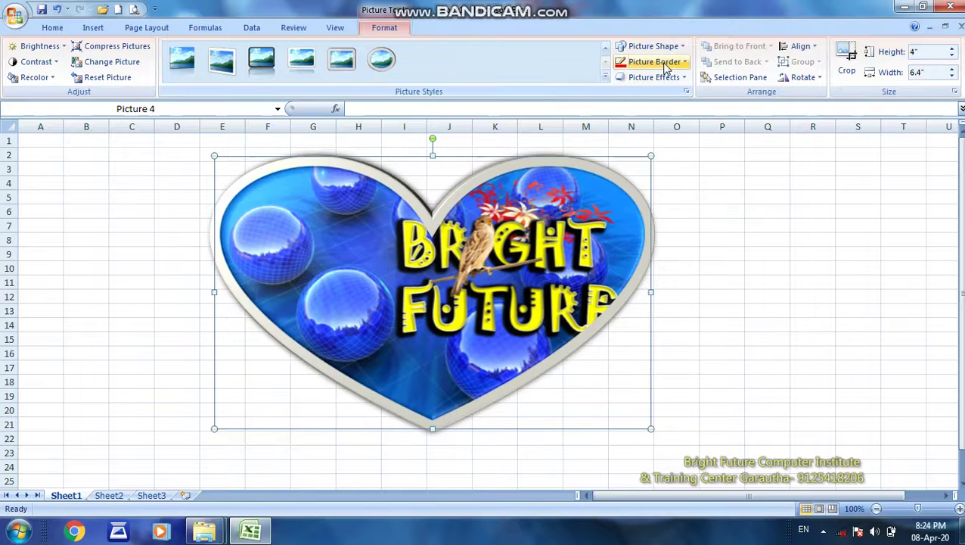
# Step: Give the heart picture a red border and review the border dash options
pyautogui.click(659, 62)
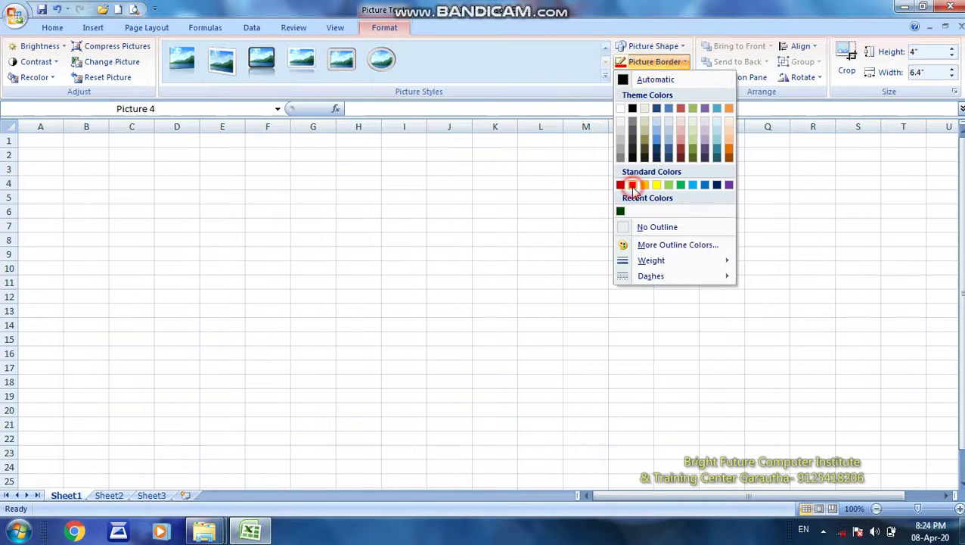
pyautogui.click(632, 186)
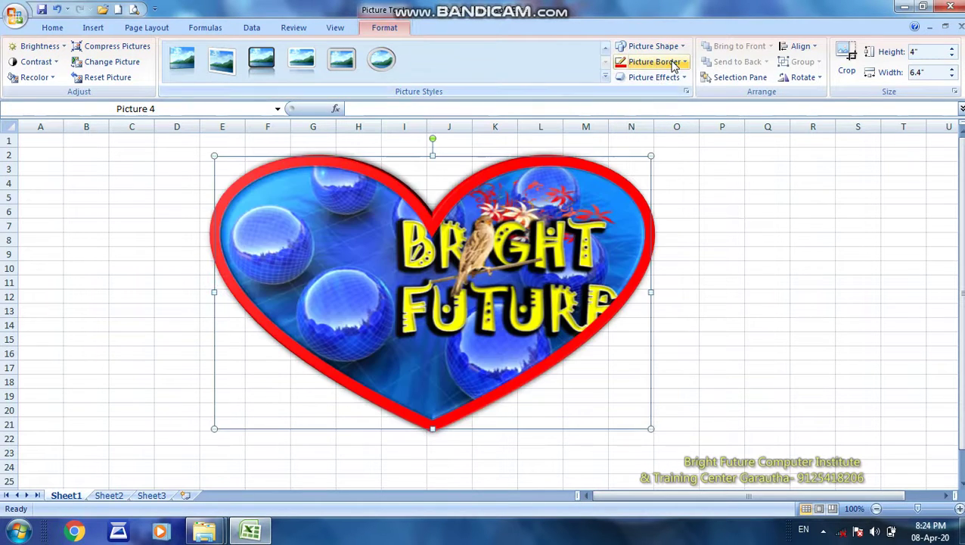
pyautogui.click(676, 65)
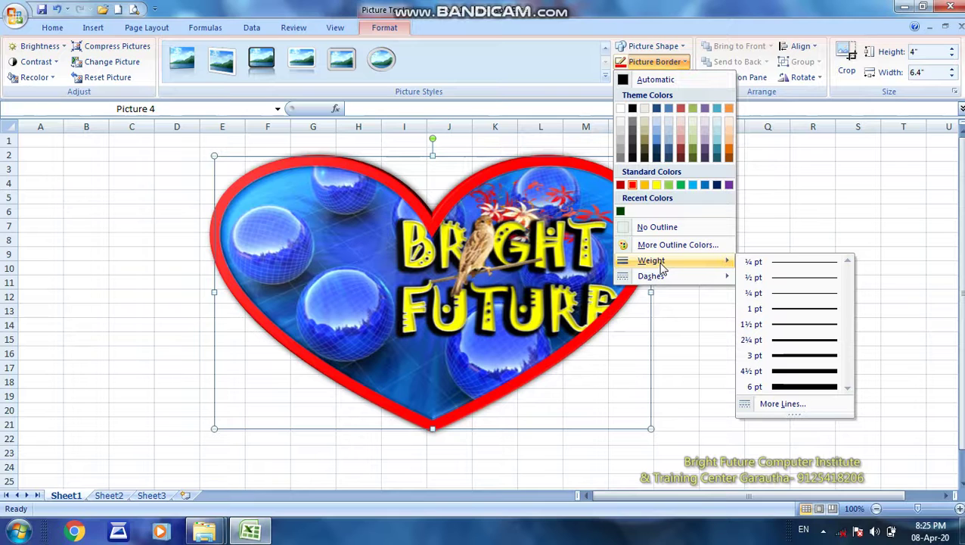
pyautogui.moveTo(650, 275)
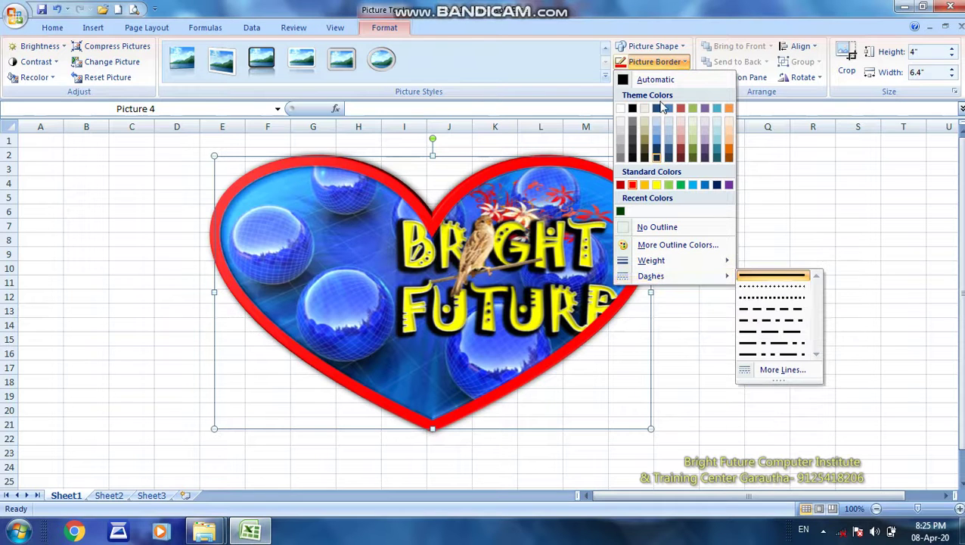
pyautogui.click(652, 78)
# Step: Apply a 3-D preset effect to the heart picture, previewing shadows without adding one
pyautogui.click(652, 78)
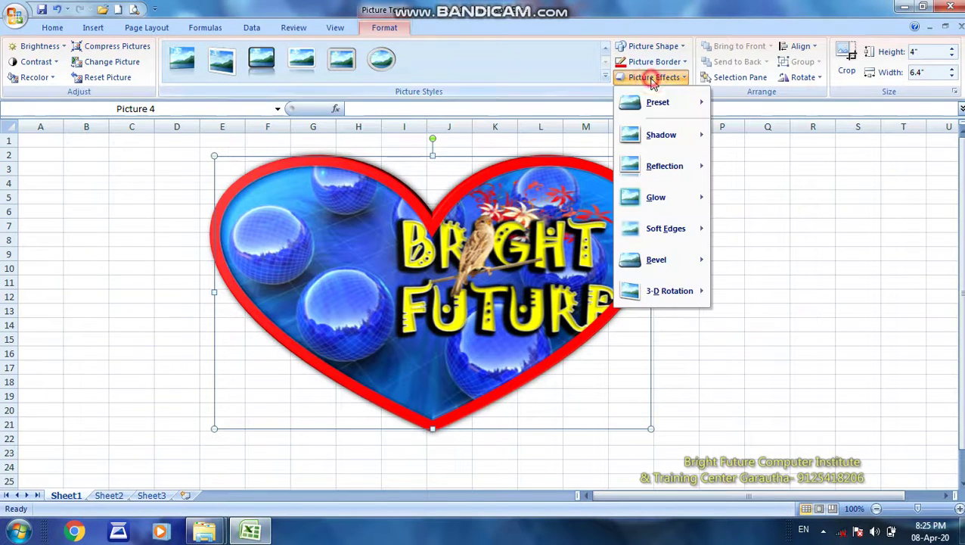
pyautogui.moveTo(658, 102)
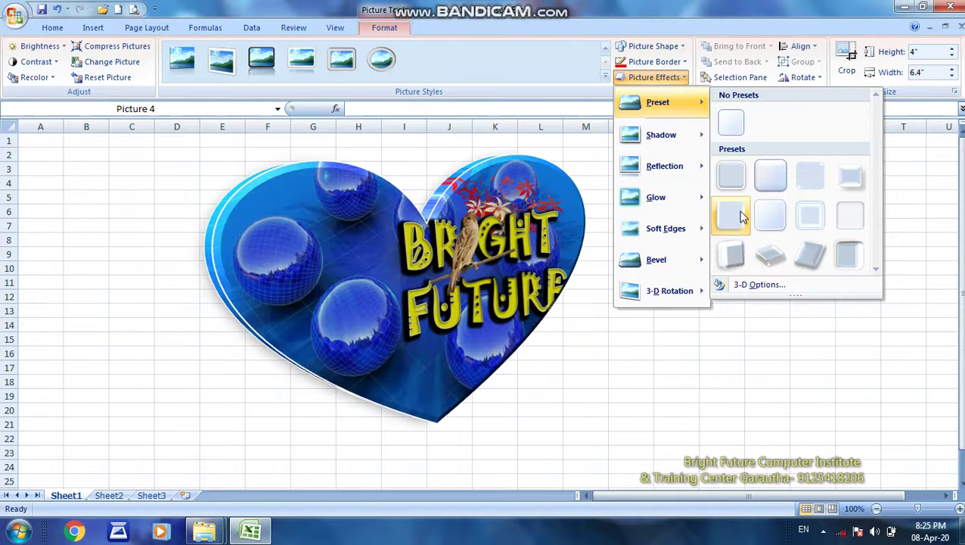
pyautogui.click(803, 216)
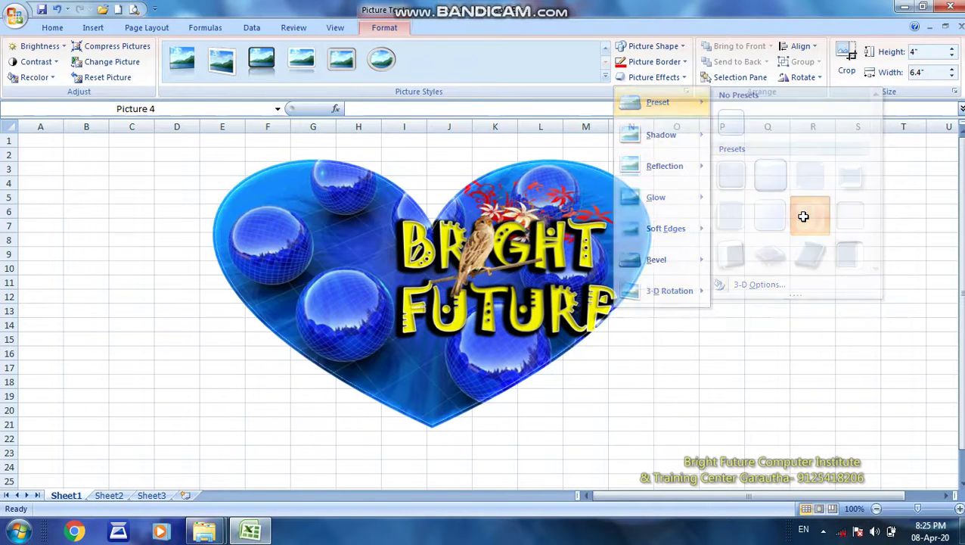
pyautogui.click(655, 77)
pyautogui.moveTo(661, 135)
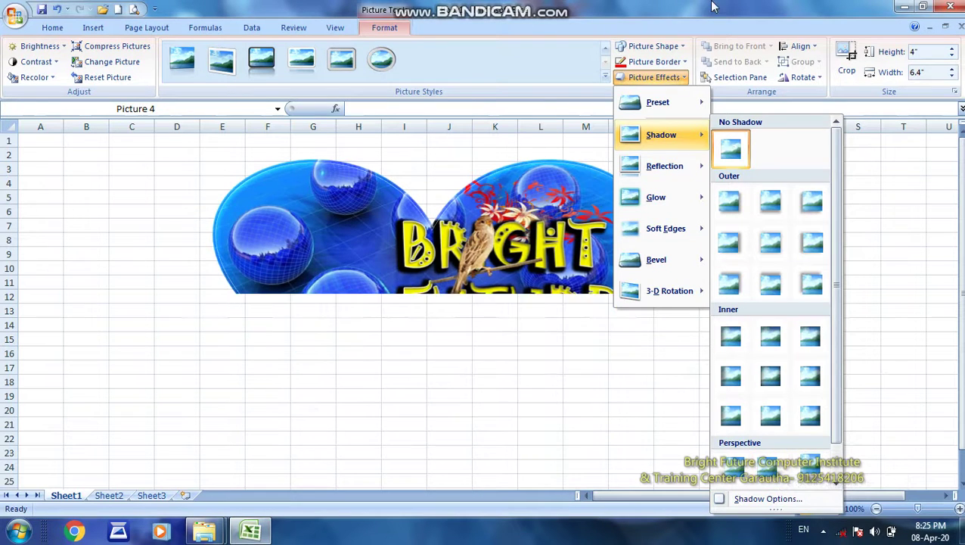
pyautogui.click(734, 150)
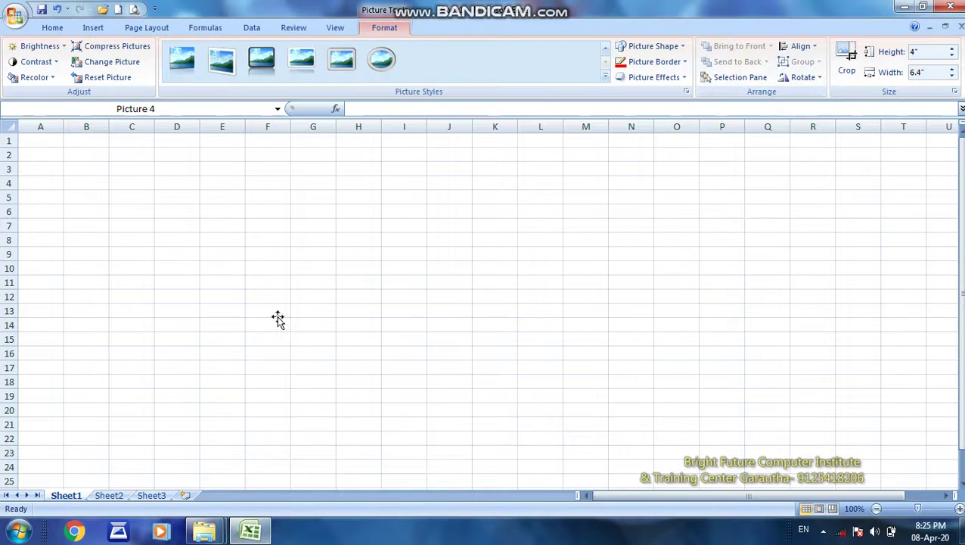
# Step: Delete the heart picture and return to the Insert features
pyautogui.click(708, 253)
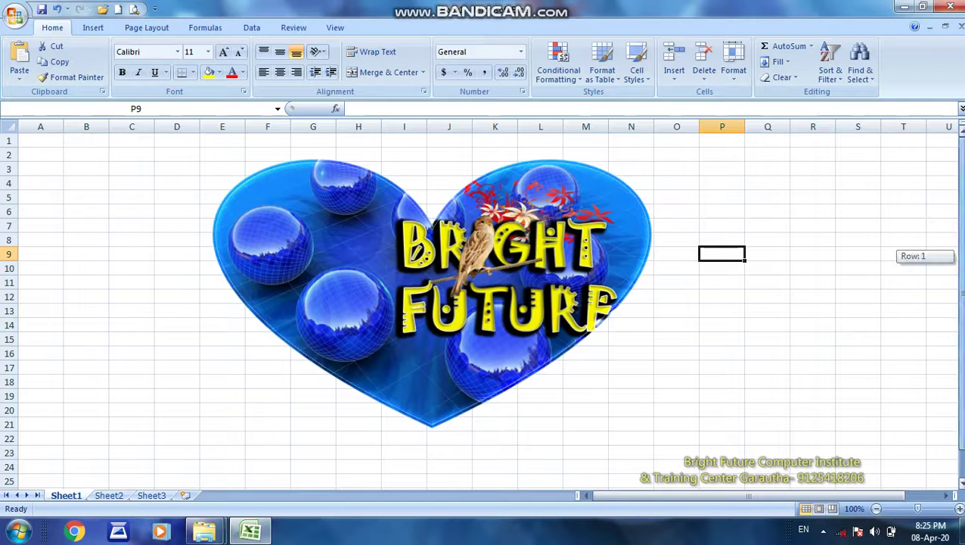
pyautogui.click(506, 269)
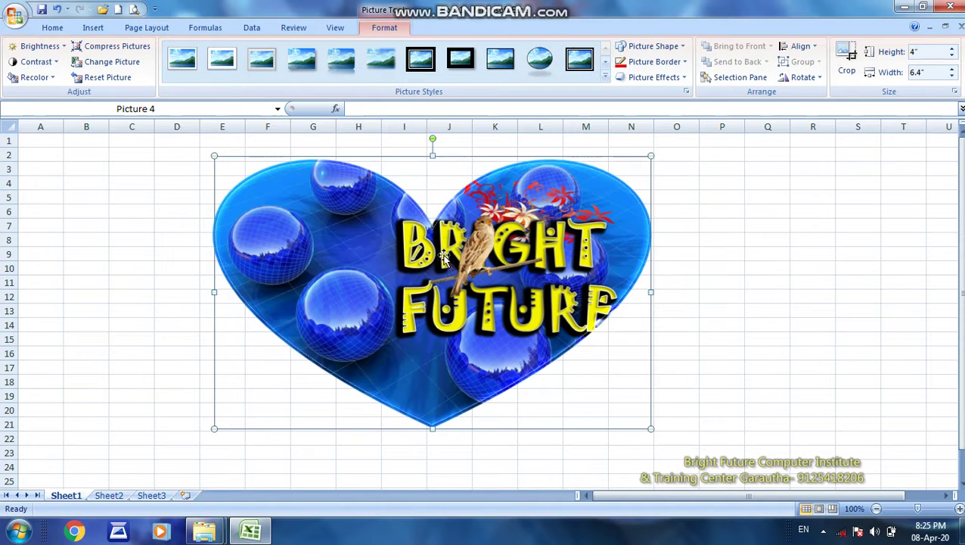
pyautogui.press('Delete')
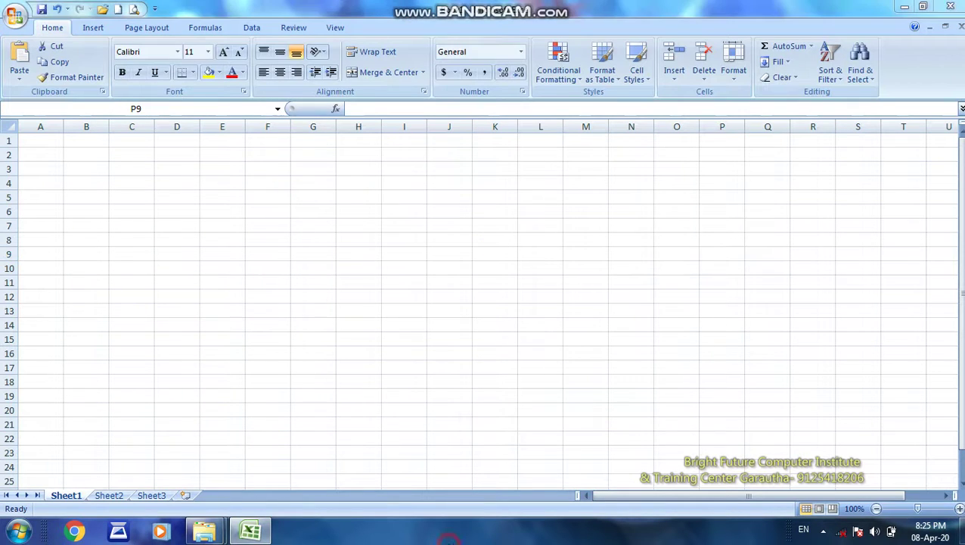
pyautogui.hotkey('alt', 'n')
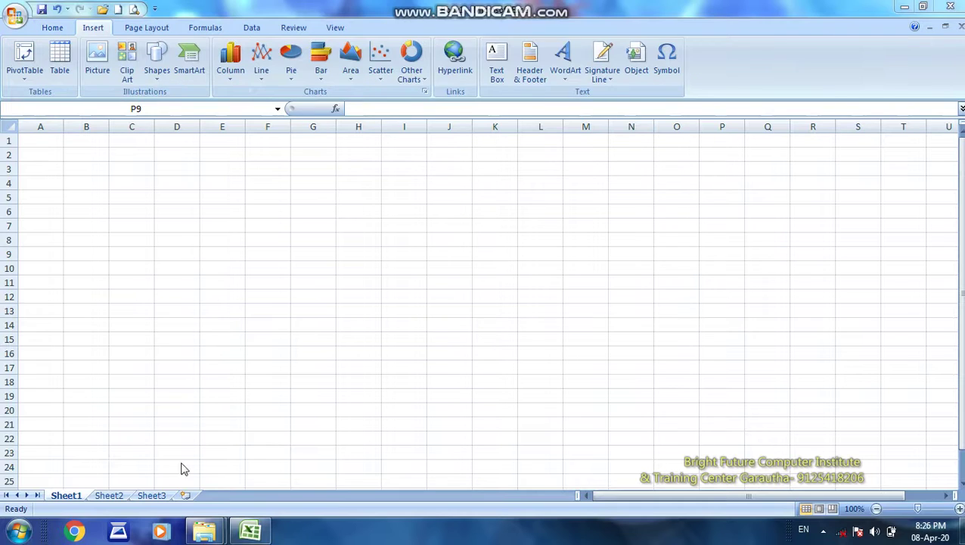
# Step: Draw a rounded rectangle over F7:J17 and drag its adjustment handle to round the corners more
pyautogui.click(136, 70)
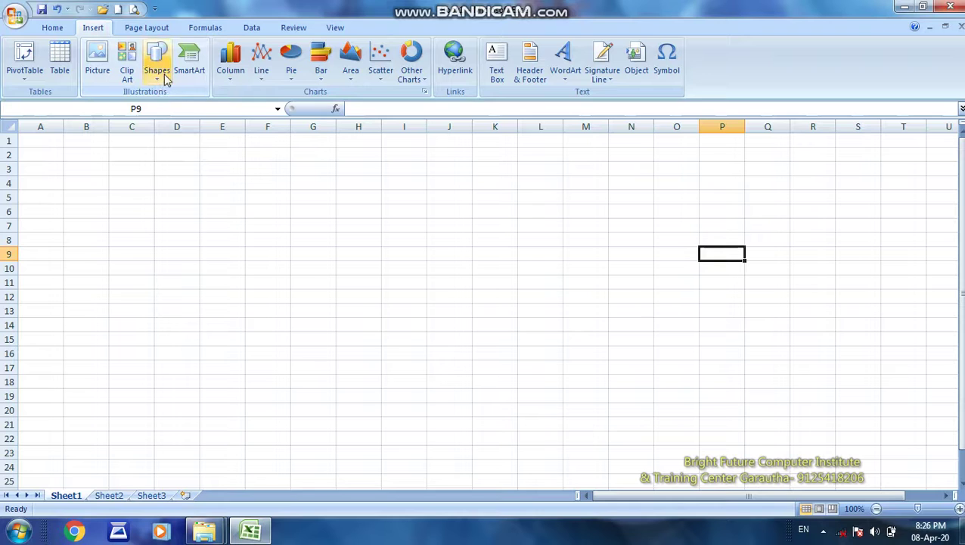
pyautogui.click(162, 80)
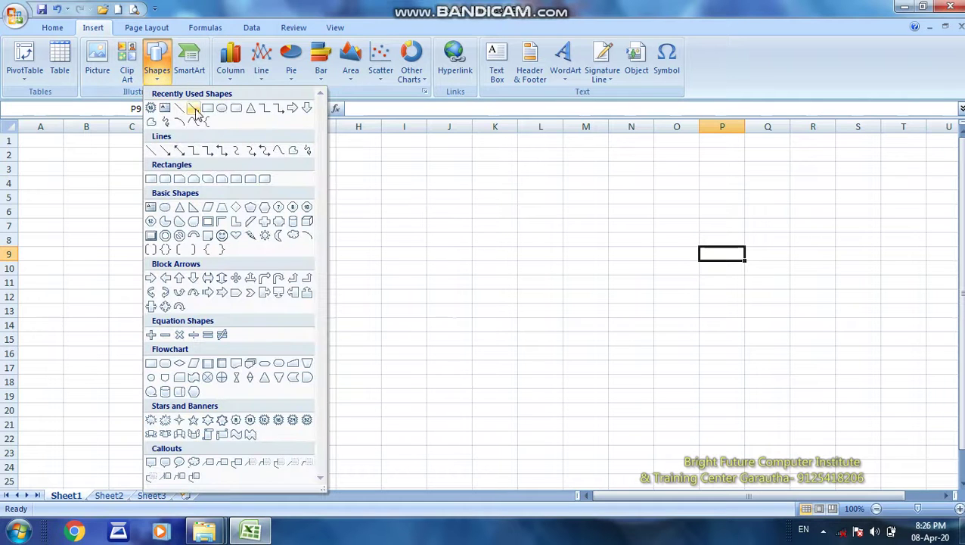
pyautogui.click(236, 108)
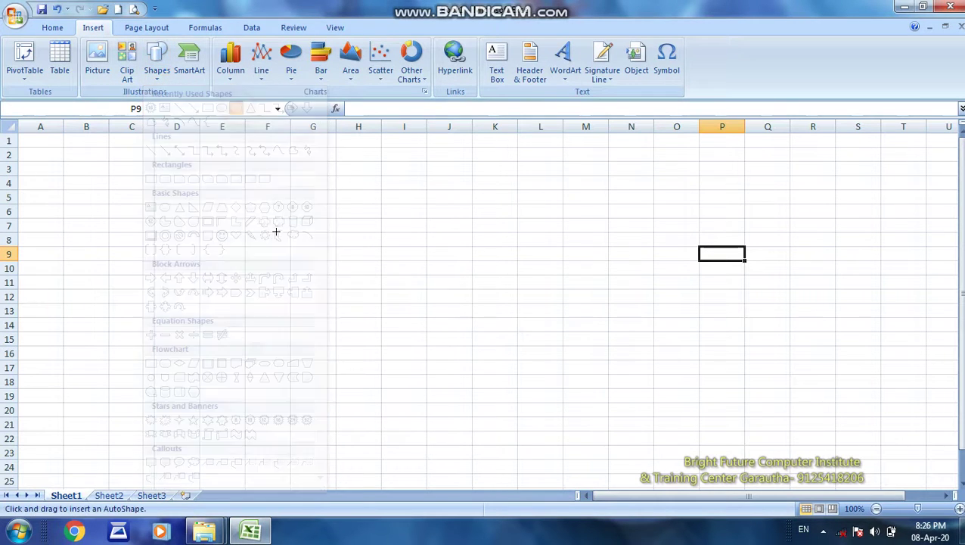
pyautogui.moveTo(261, 221)
pyautogui.mouseDown()
pyautogui.moveTo(405, 345)
pyautogui.moveTo(463, 372)
pyautogui.mouseUp()
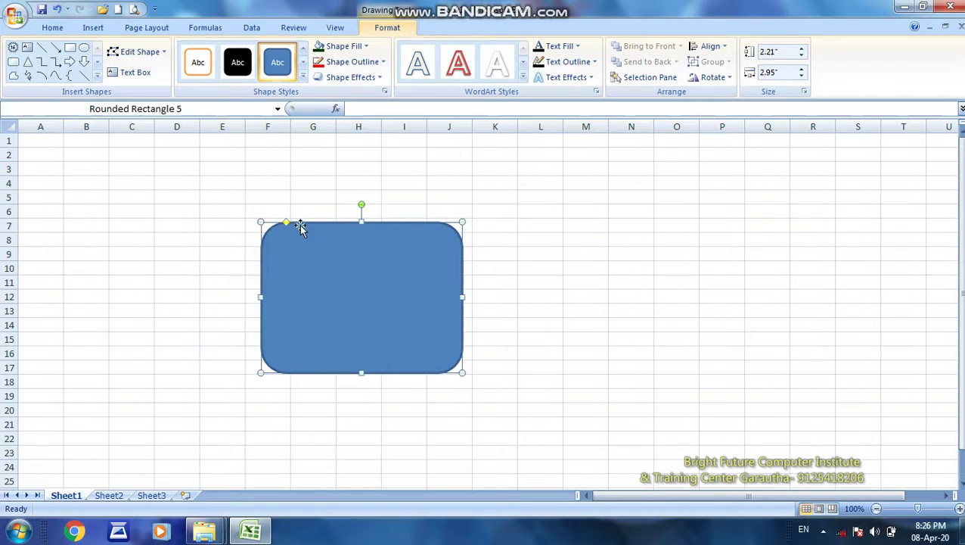
pyautogui.moveTo(287, 223); pyautogui.dragTo(320, 246)
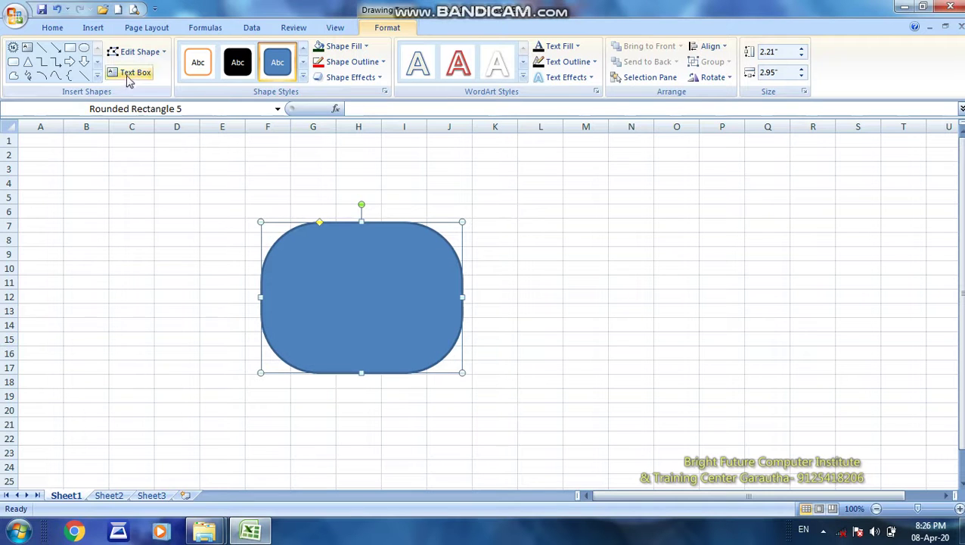
# Step: Apply a dark red shape style, try a dark brownish-black fill, then remove the fill
pyautogui.click(305, 79)
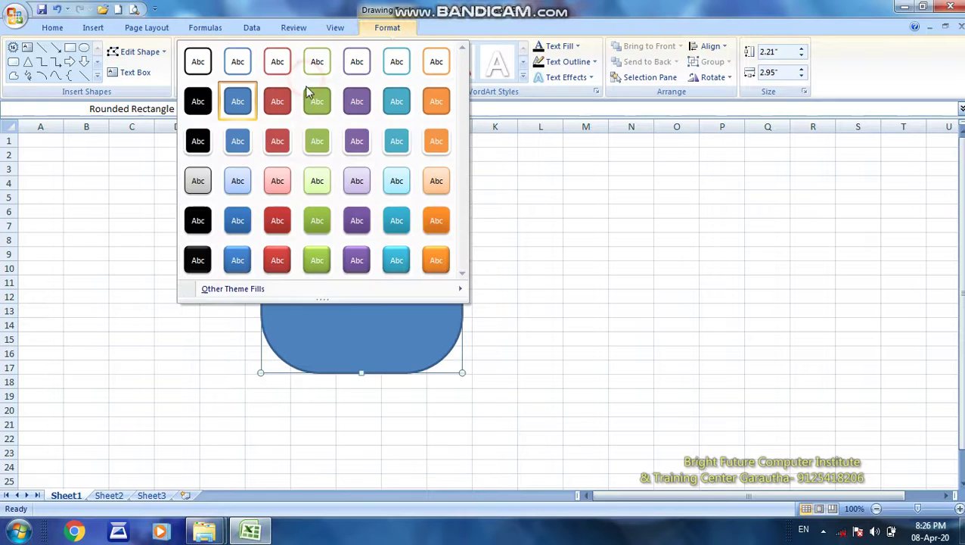
pyautogui.click(277, 219)
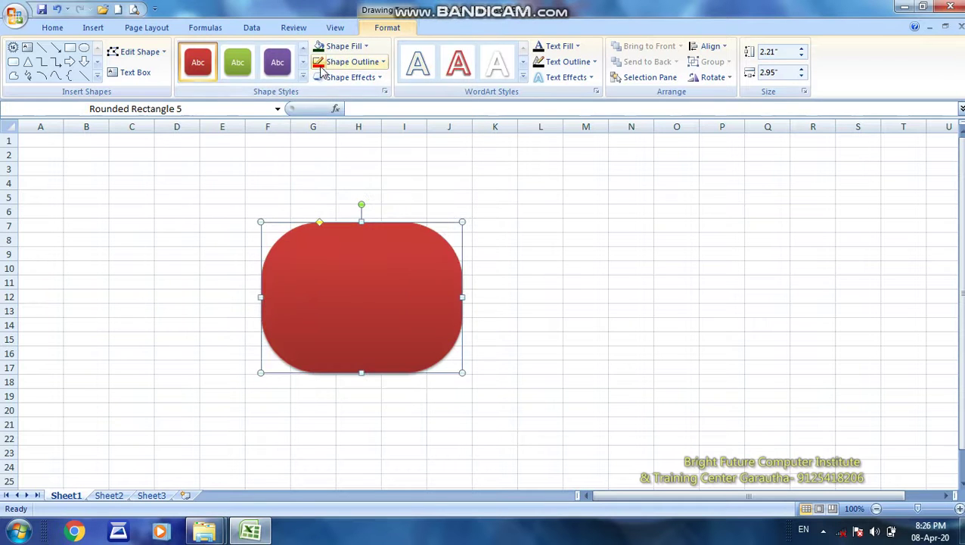
pyautogui.click(353, 48)
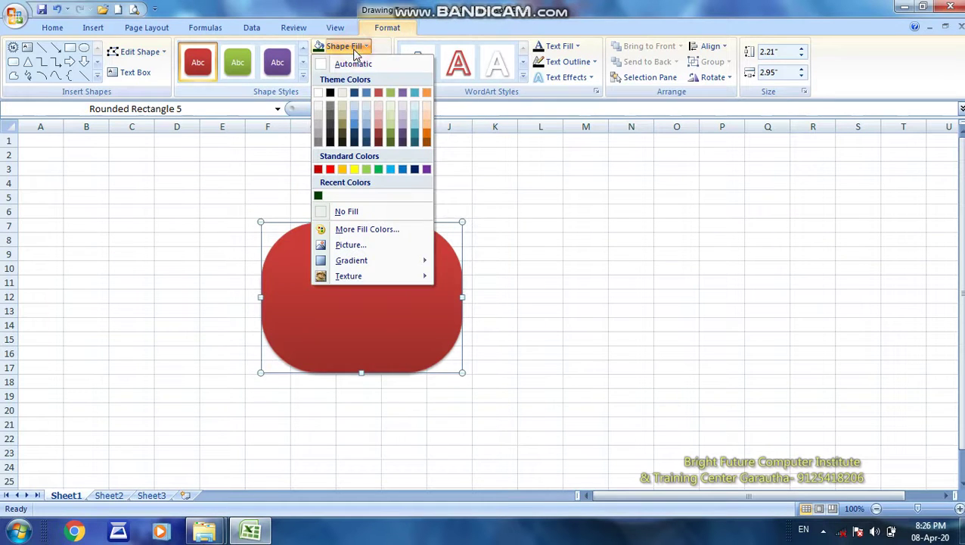
pyautogui.click(342, 141)
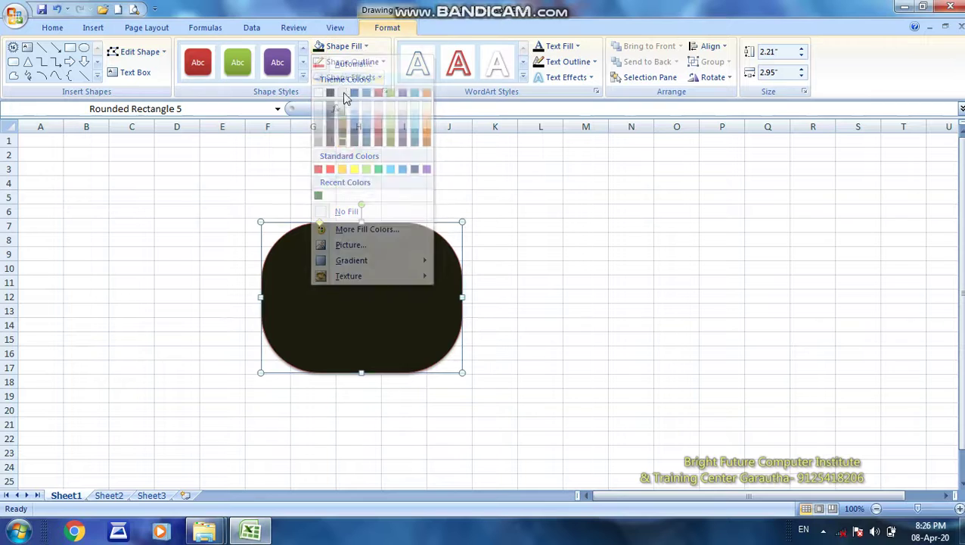
pyautogui.click(351, 49)
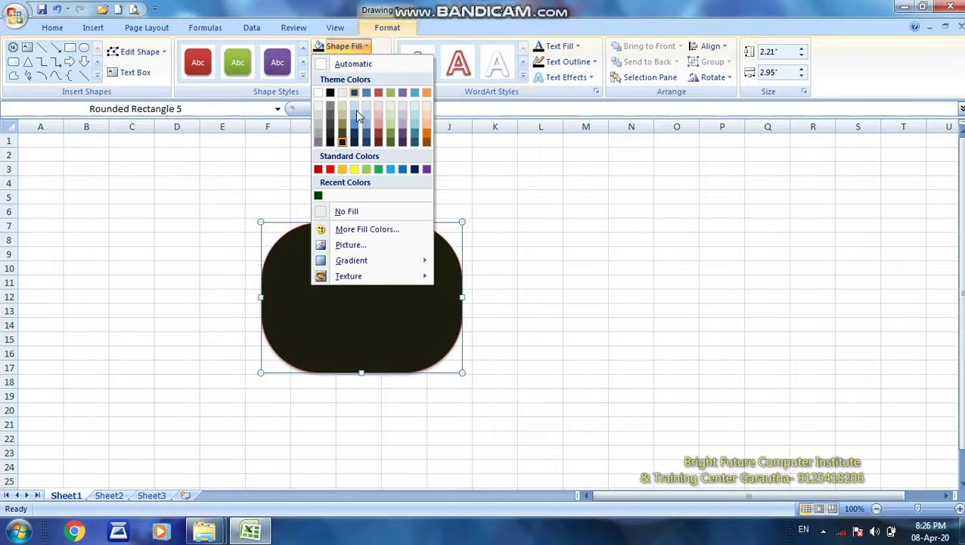
pyautogui.click(350, 215)
# Step: Fill the rectangle with a custom green, RGB 0, 210, 105
pyautogui.click(351, 46)
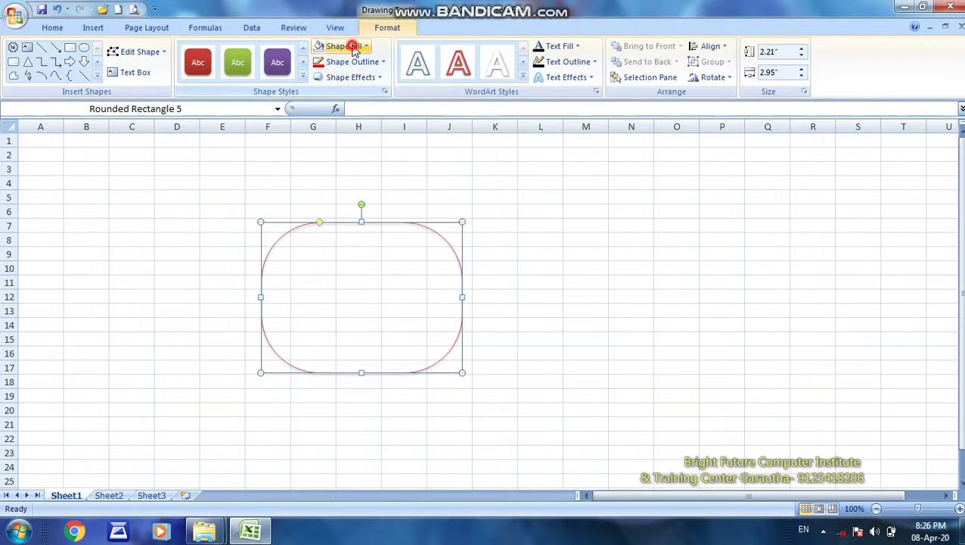
pyautogui.click(349, 230)
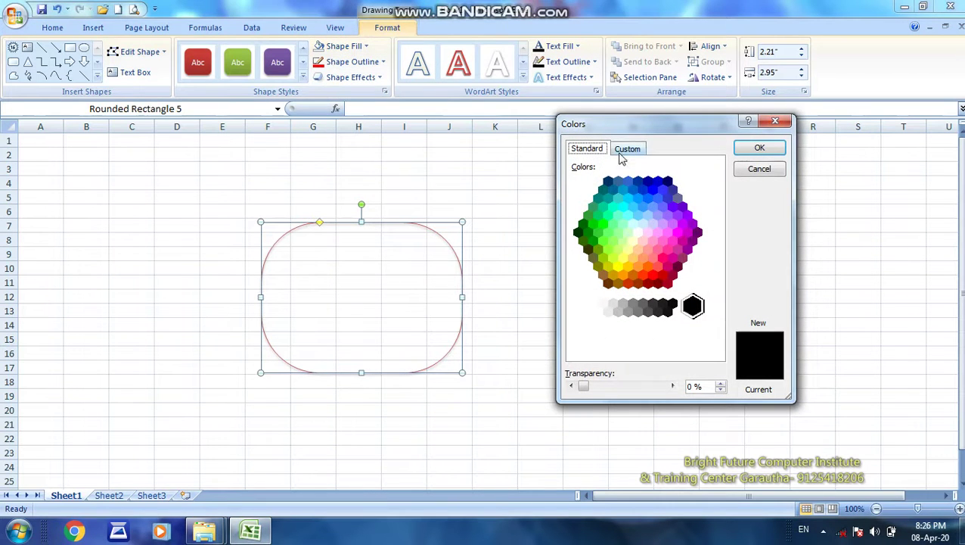
pyautogui.click(623, 223)
pyautogui.click(628, 149)
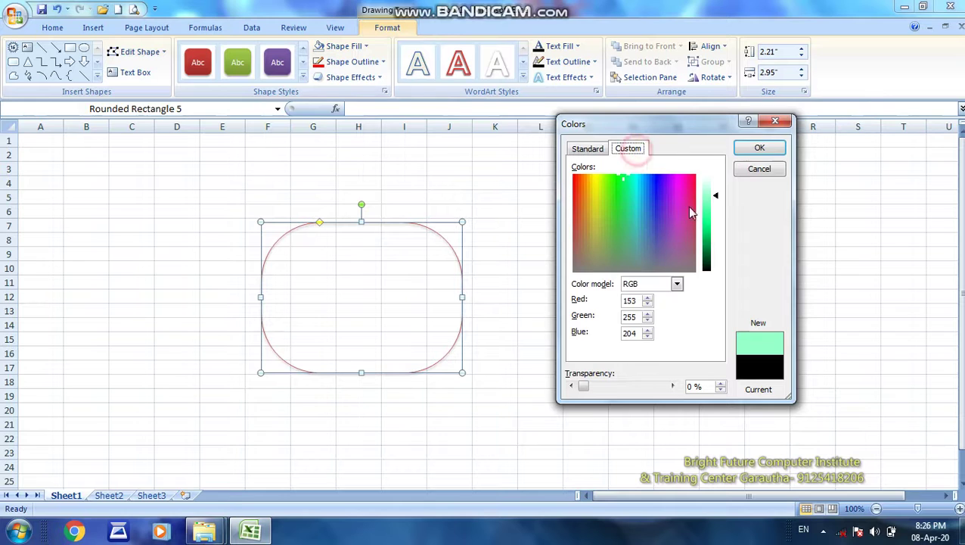
pyautogui.moveTo(718, 198); pyautogui.dragTo(717, 236)
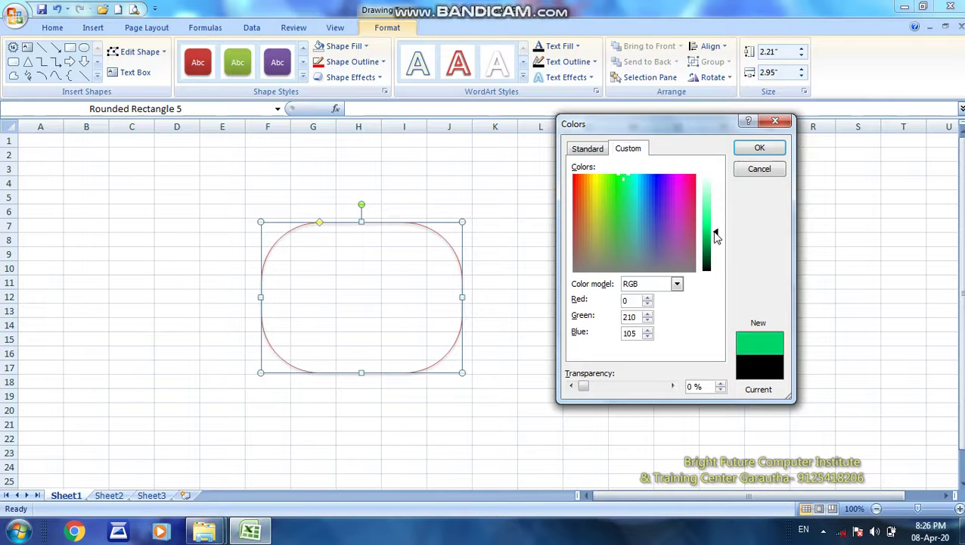
pyautogui.click(758, 149)
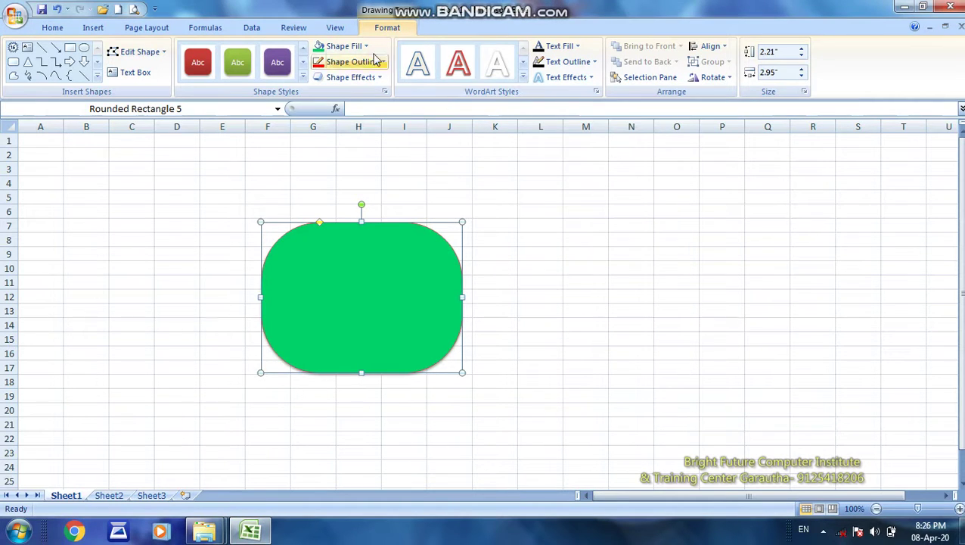
# Step: Fill the rectangle with the 1LIY4 house photo from the Photo folder
pyautogui.click(360, 47)
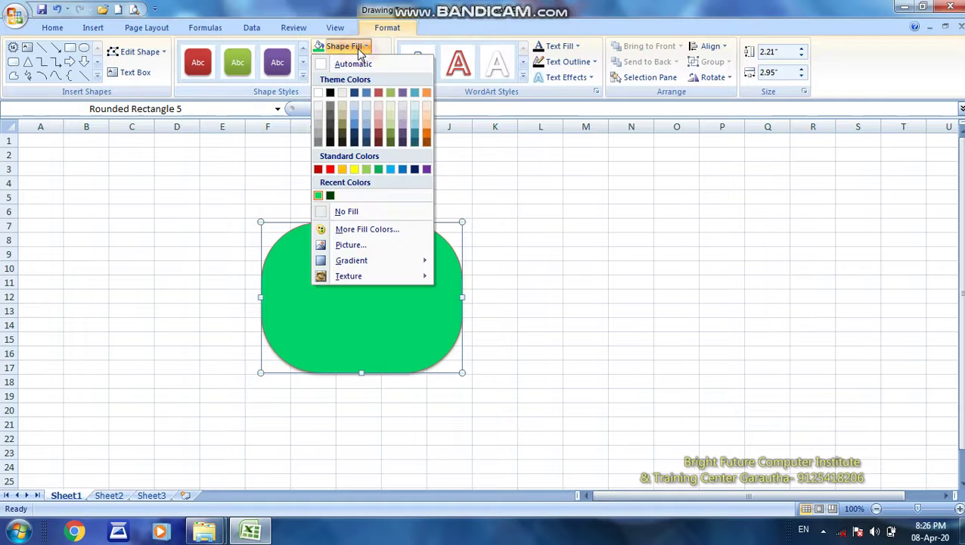
pyautogui.click(352, 245)
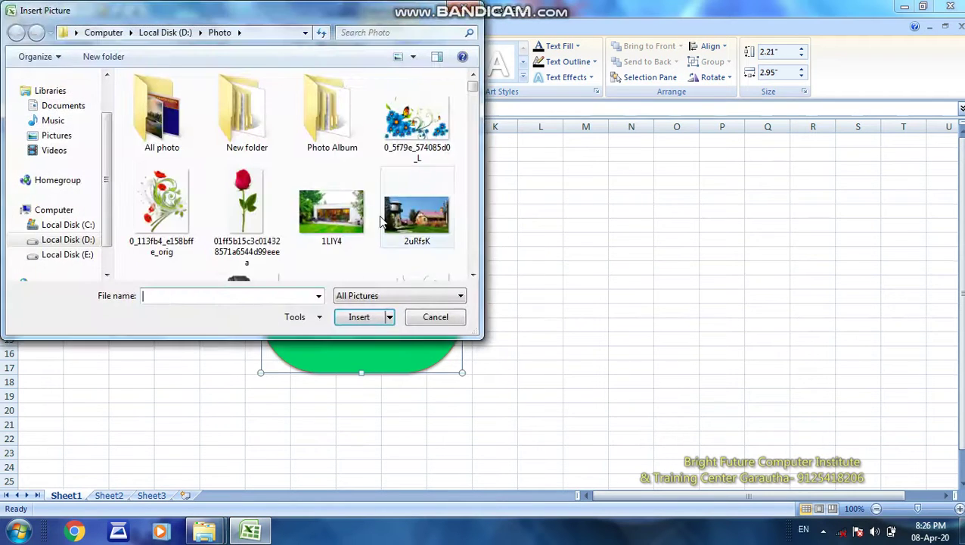
pyautogui.click(324, 220)
pyautogui.doubleClick(324, 218)
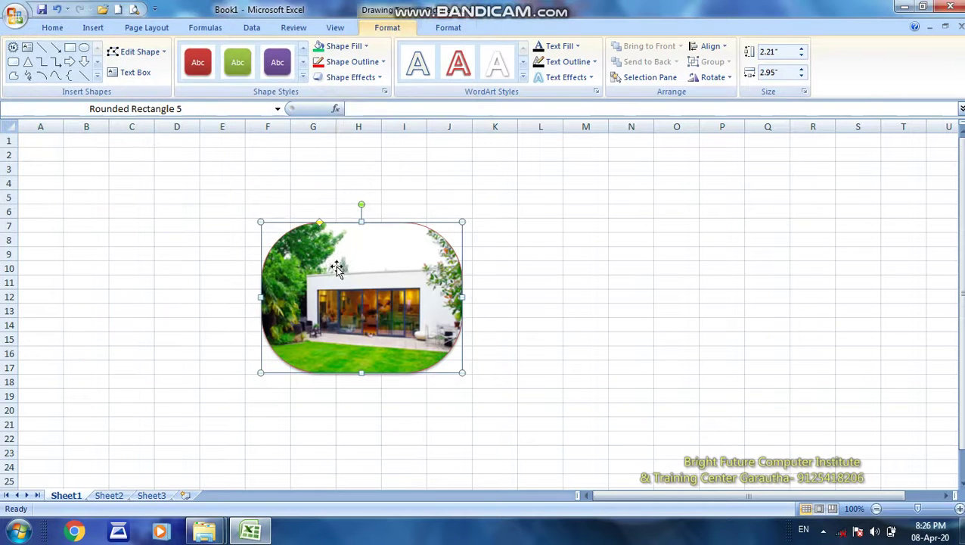
pyautogui.click(351, 50)
pyautogui.moveTo(352, 261)
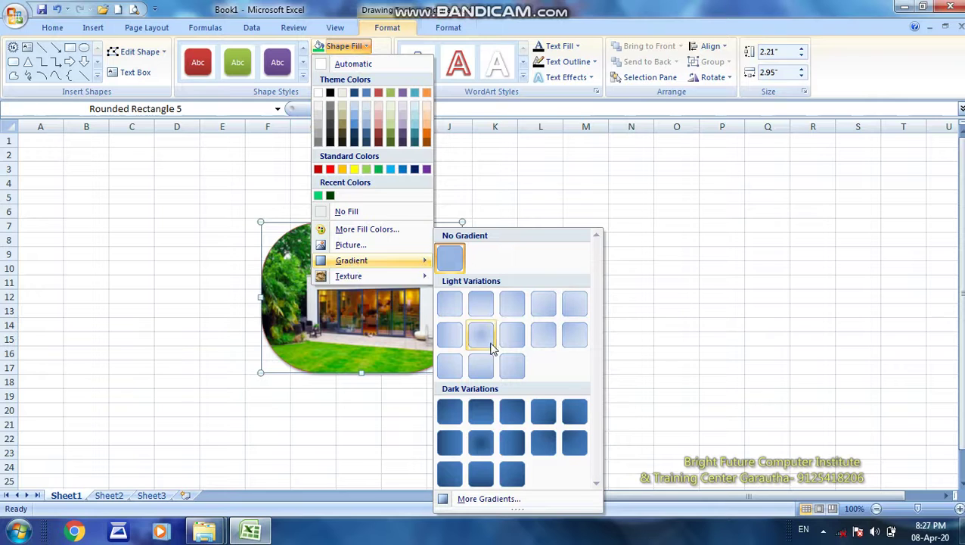
# Step: Apply the orange-pink sunset preset gradient fill at a 270° direction
pyautogui.click(490, 498)
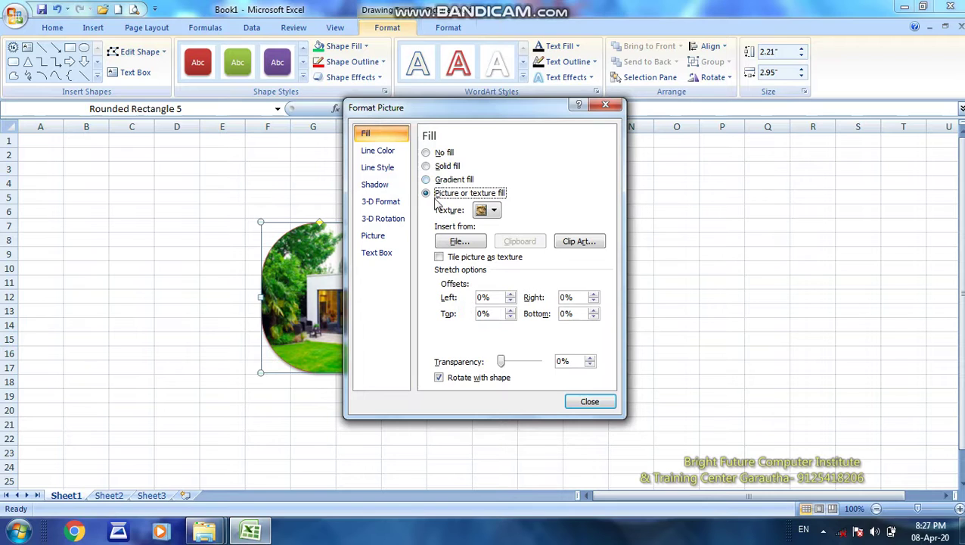
pyautogui.click(428, 181)
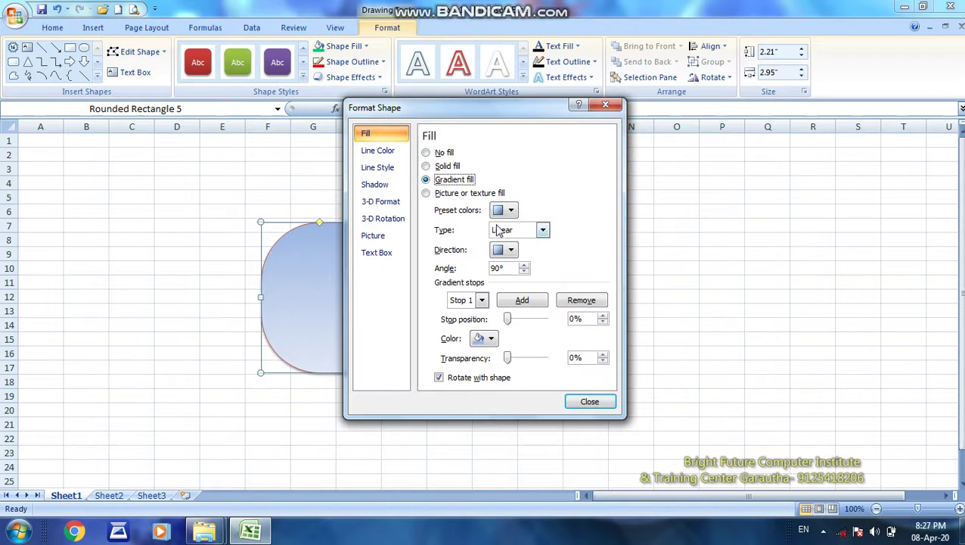
pyautogui.click(506, 211)
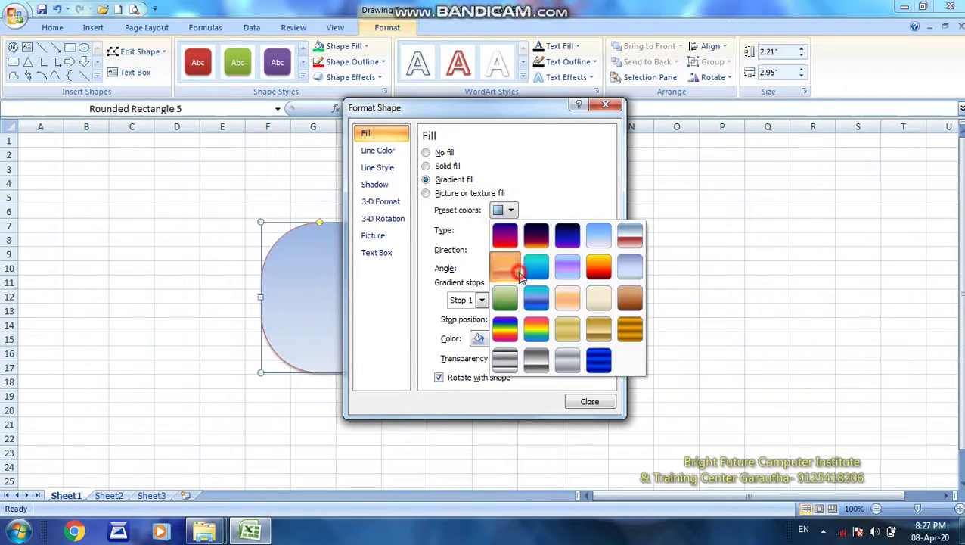
pyautogui.click(511, 256)
pyautogui.click(511, 252)
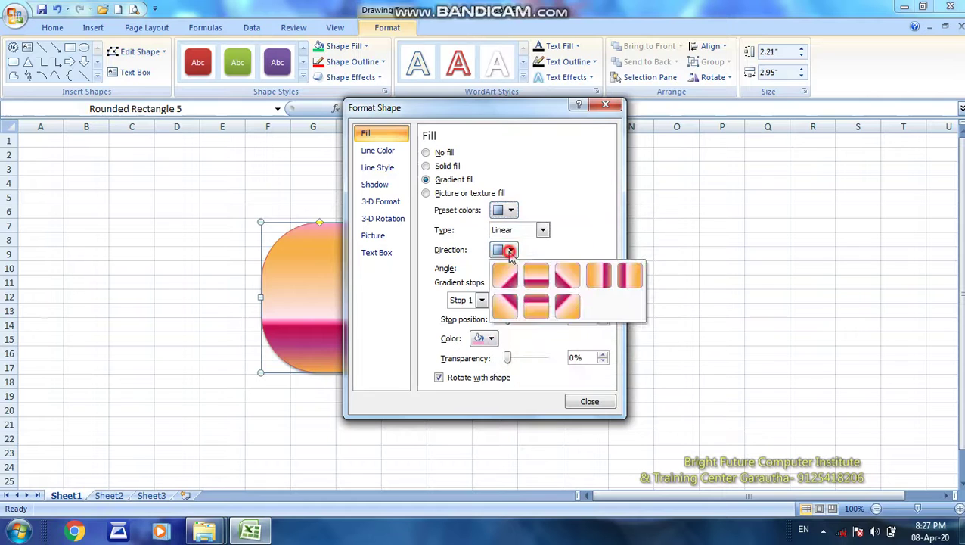
pyautogui.click(532, 302)
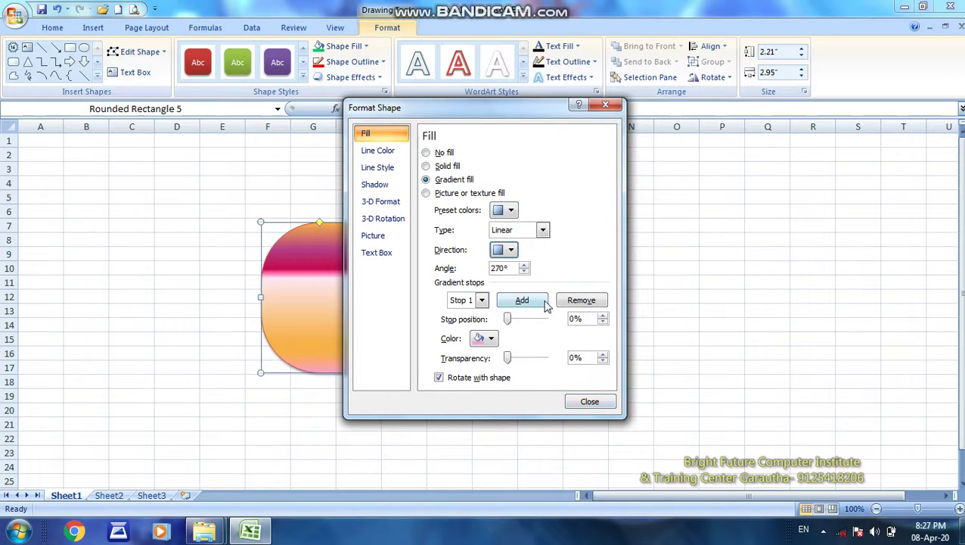
# Step: Replace the gradient with a purple texture fill
pyautogui.click(610, 106)
pyautogui.click(357, 47)
pyautogui.moveTo(349, 276)
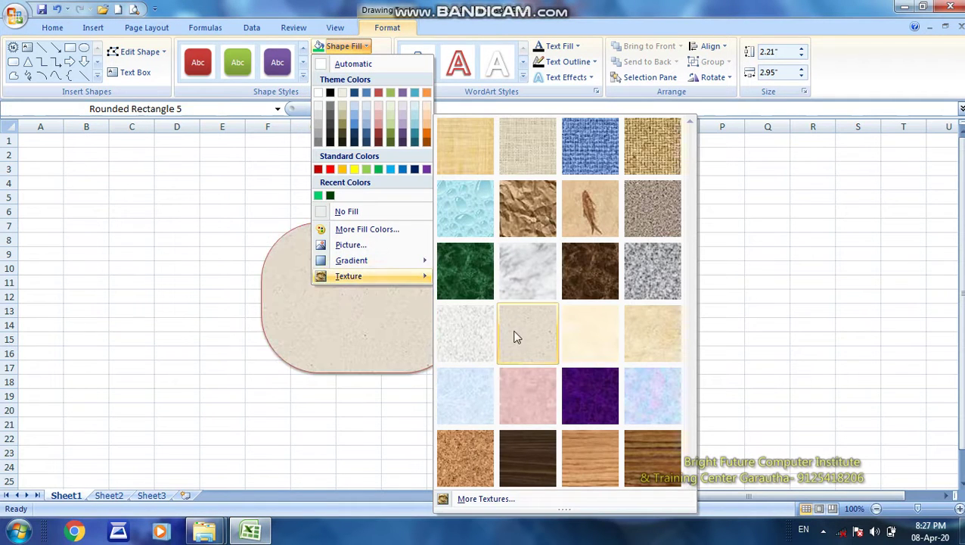
pyautogui.click(588, 391)
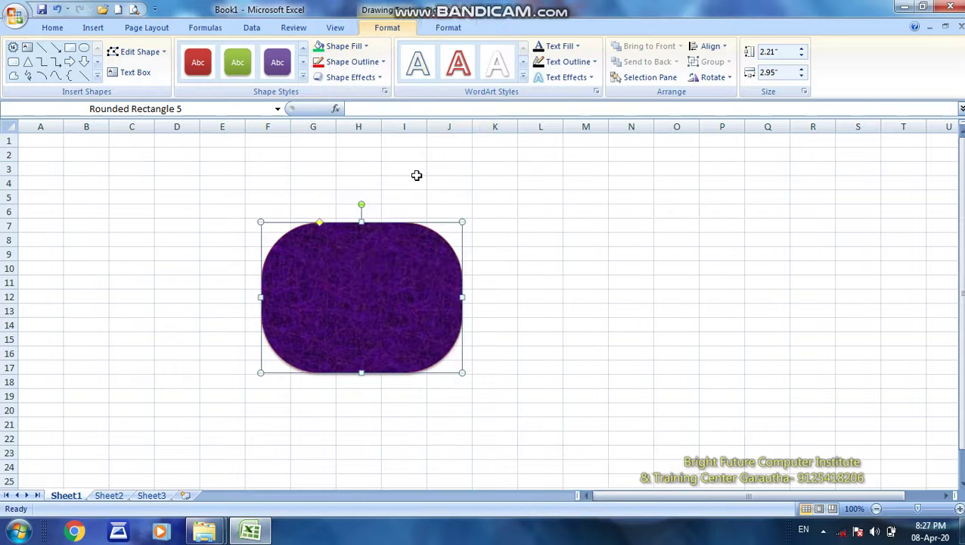
# Step: Set a red outline on the rectangle, browsing weight, dash and glow options without applying them
pyautogui.click(371, 67)
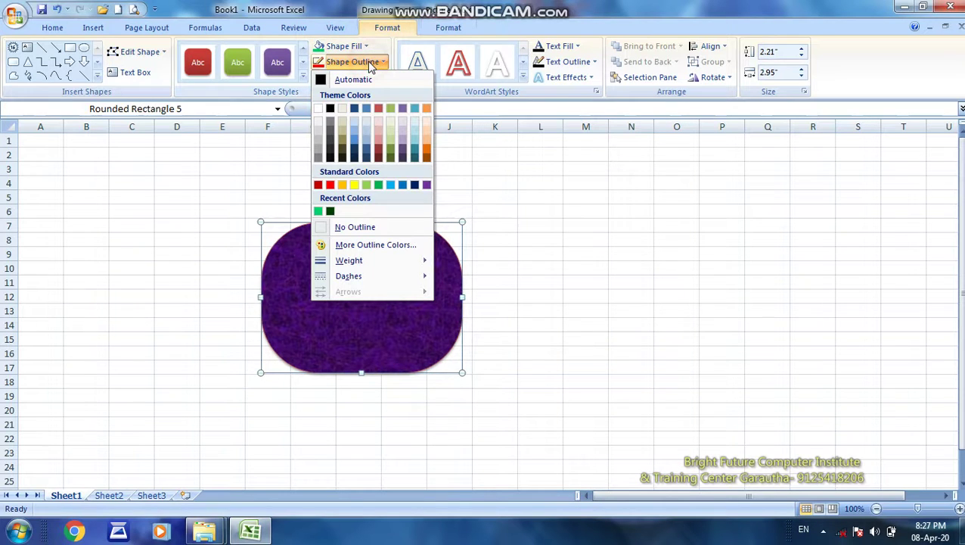
pyautogui.click(330, 186)
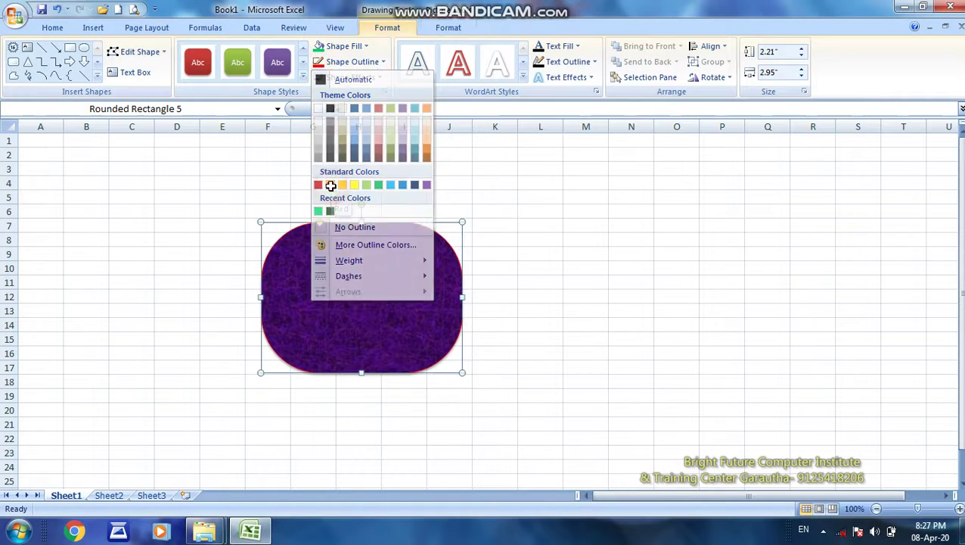
pyautogui.click(361, 66)
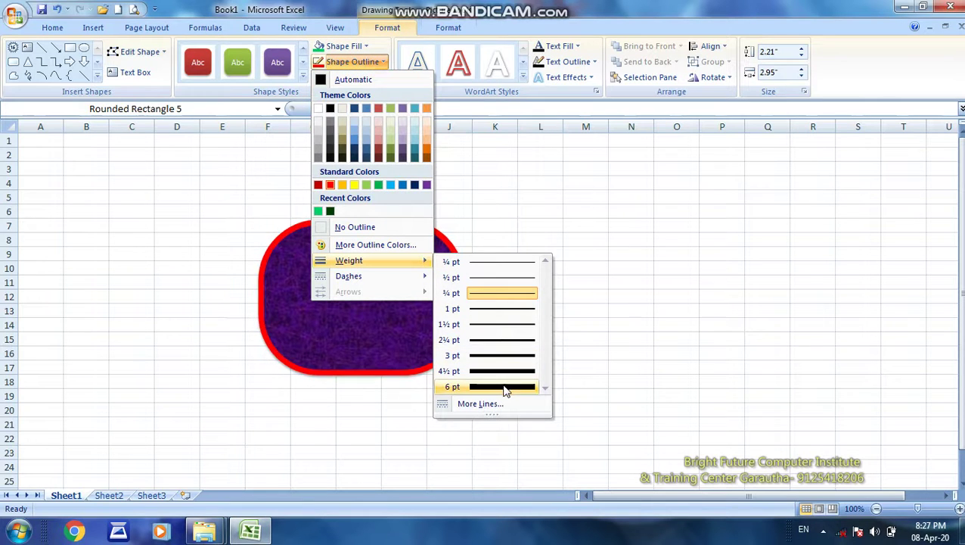
pyautogui.moveTo(349, 276)
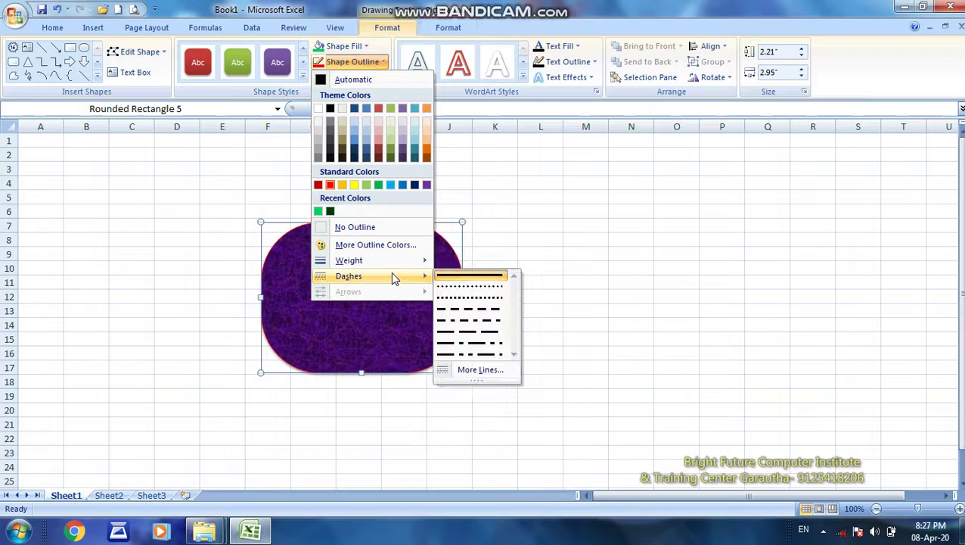
pyautogui.click(391, 30)
pyautogui.click(354, 77)
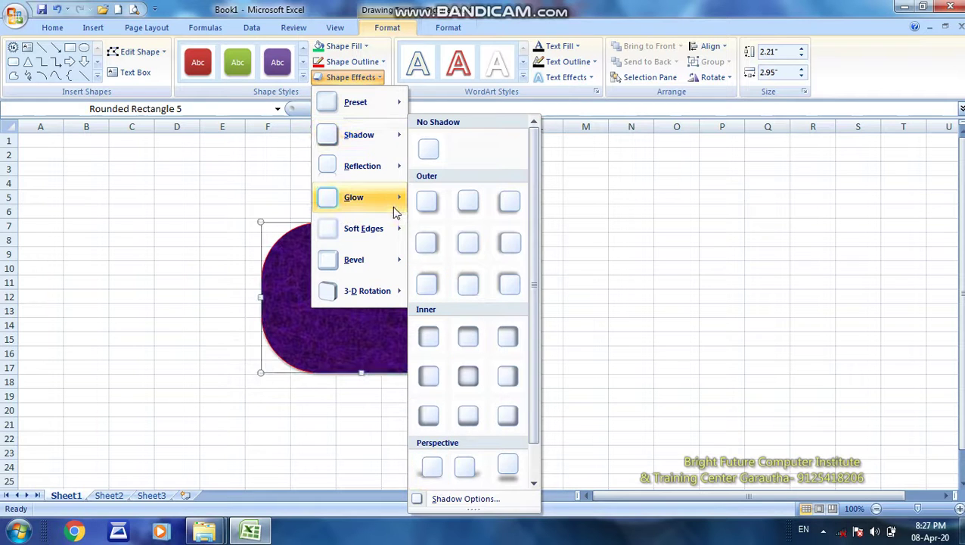
pyautogui.moveTo(354, 197)
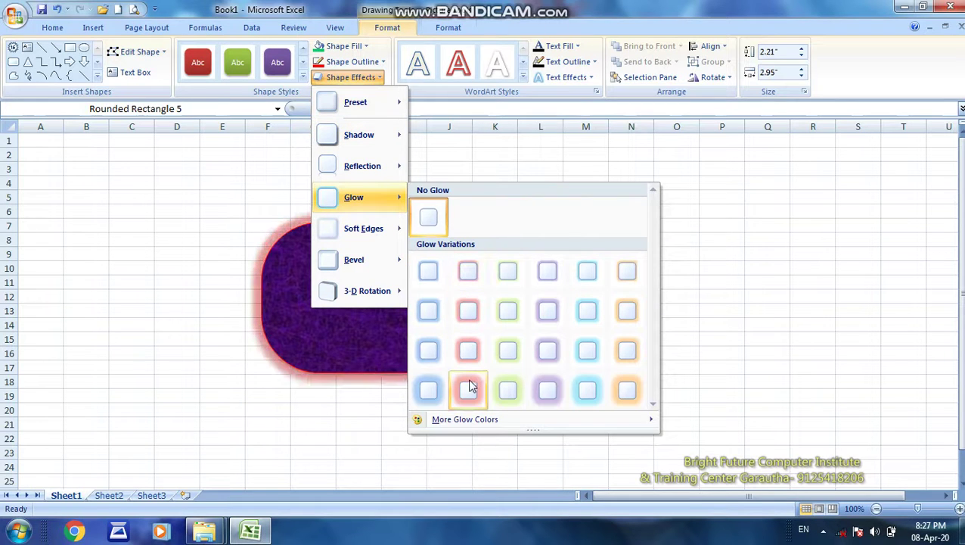
pyautogui.click(350, 78)
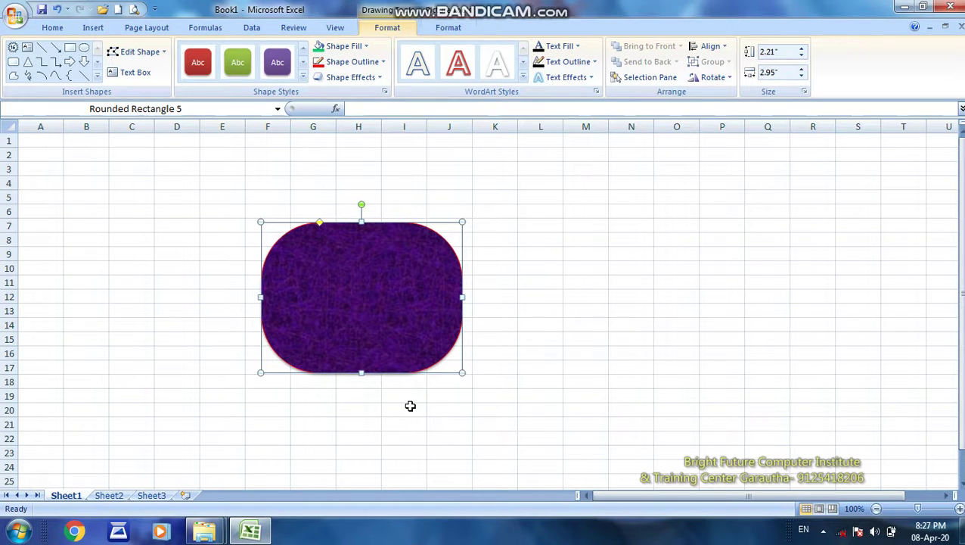
# Step: Delete the rectangle and insert a Basic Radial SmartArt diagram
pyautogui.press('Delete')
pyautogui.click(393, 537)
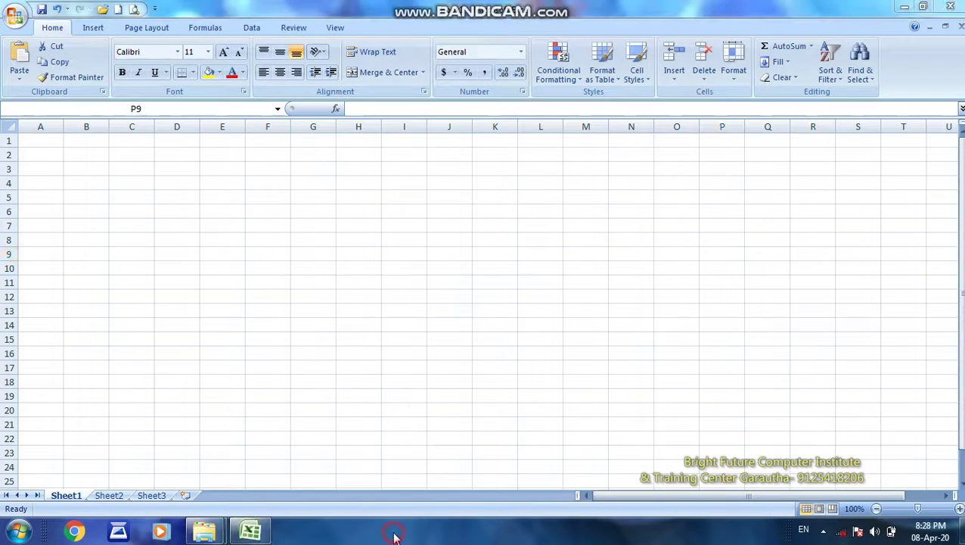
pyautogui.click(189, 157)
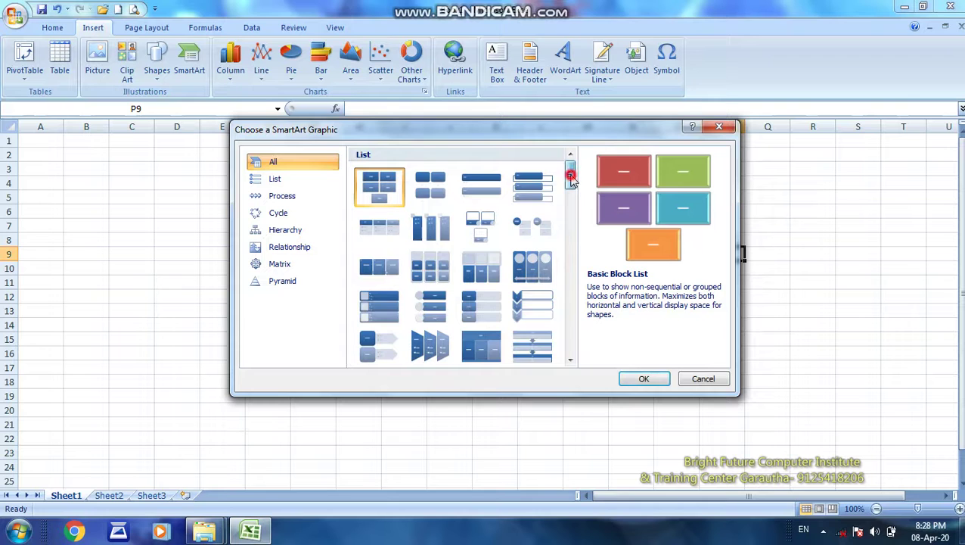
pyautogui.moveTo(571, 176); pyautogui.dragTo(570, 323)
pyautogui.click(437, 234)
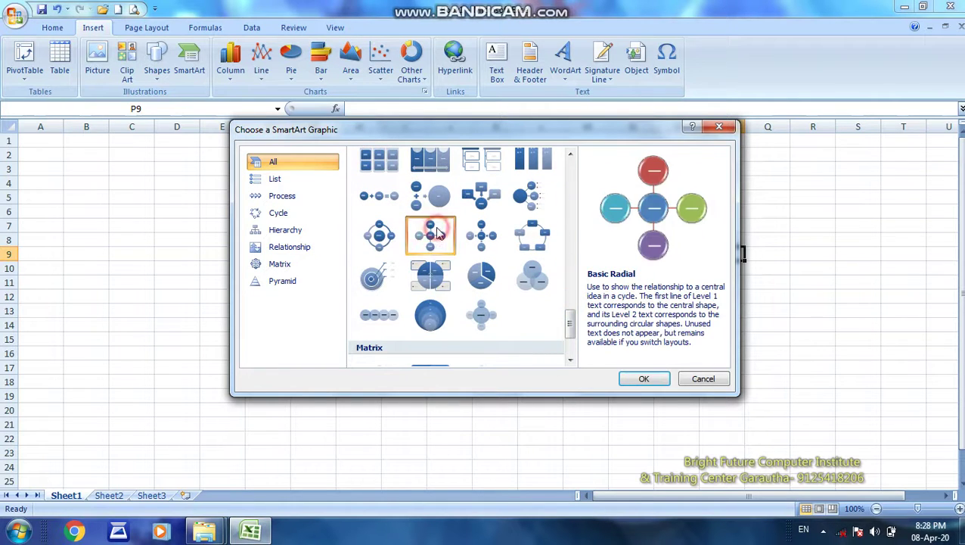
pyautogui.click(626, 380)
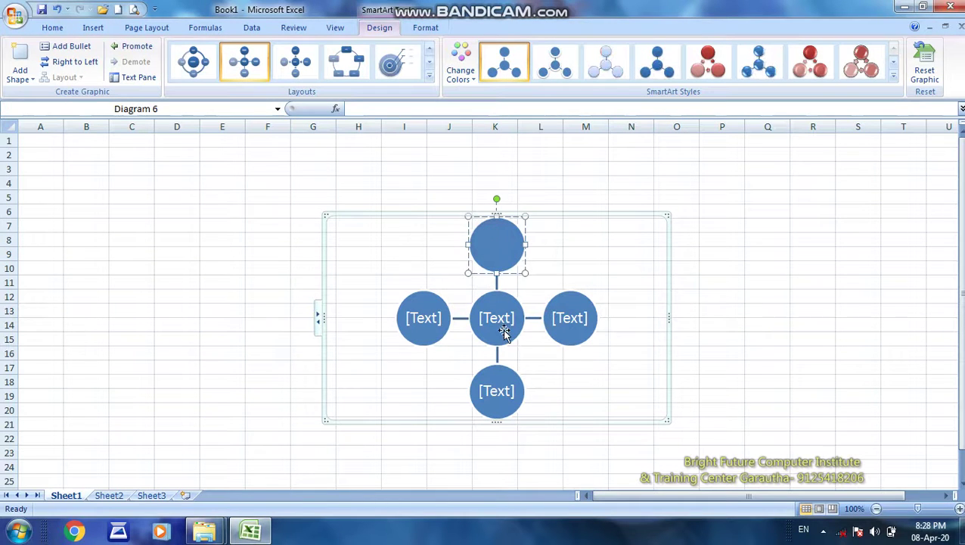
# Step: Recolour the diagram with a Colorful palette and add four more outer circles
pyautogui.click(460, 74)
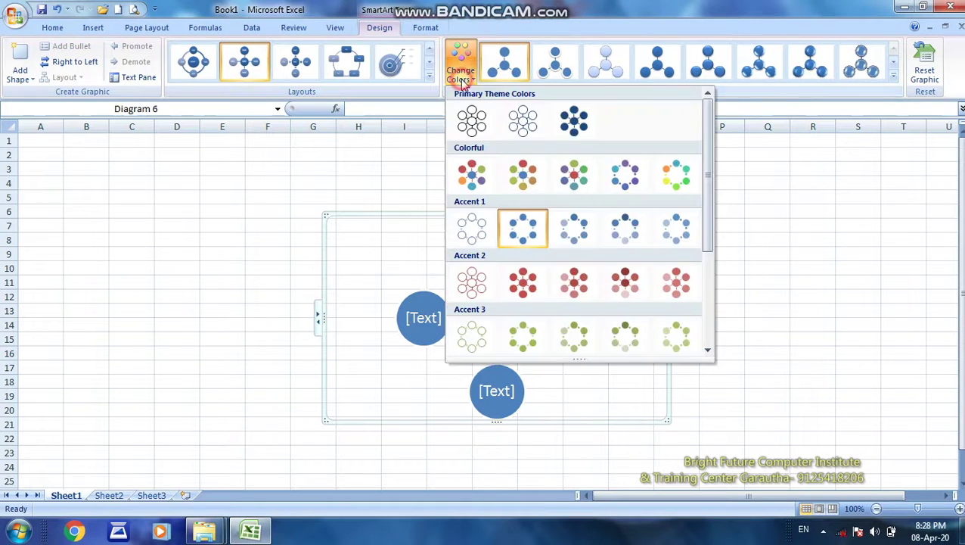
pyautogui.click(526, 174)
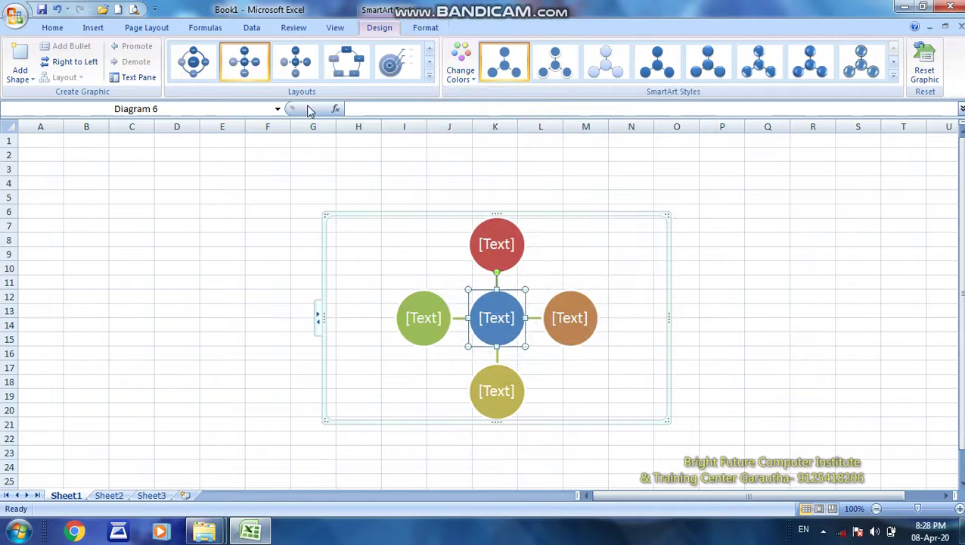
pyautogui.click(27, 73)
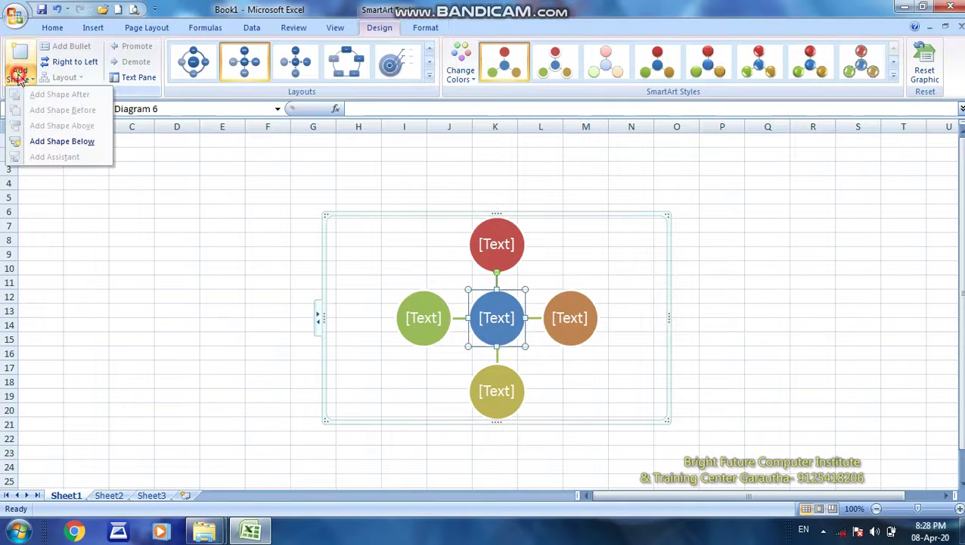
pyautogui.click(18, 47)
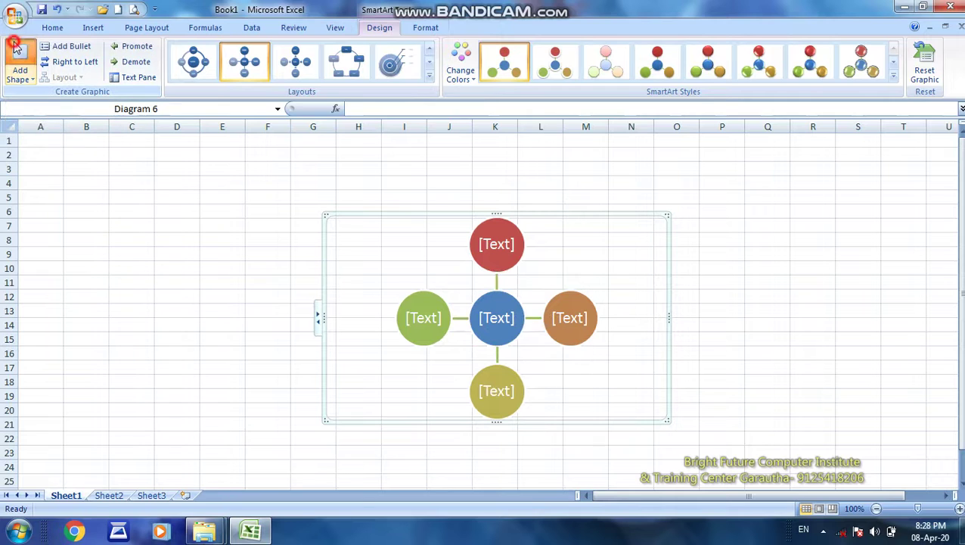
pyautogui.click(18, 49)
pyautogui.click(18, 47)
pyautogui.click(19, 47)
pyautogui.click(19, 47)
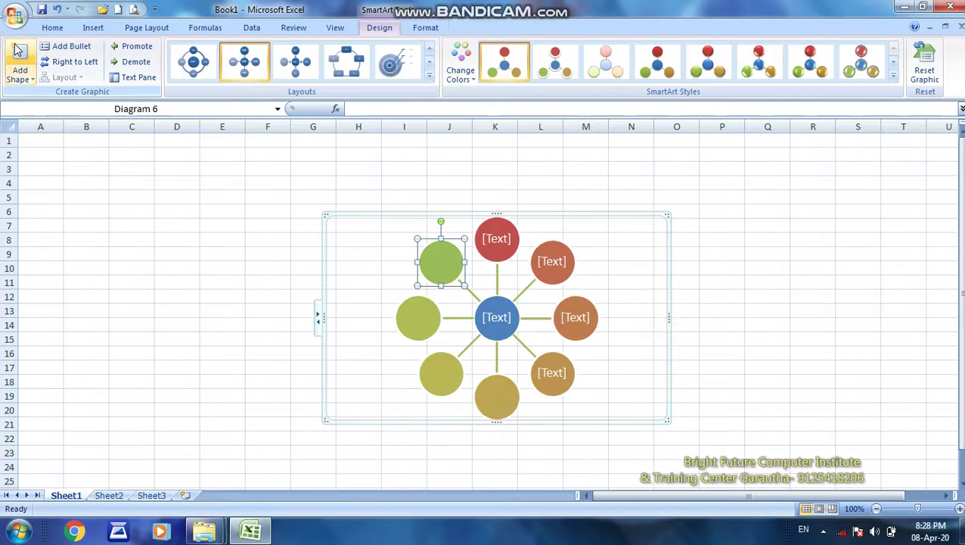
# Step: Delete the whole radial diagram and return to the Insert features
pyautogui.click(414, 220)
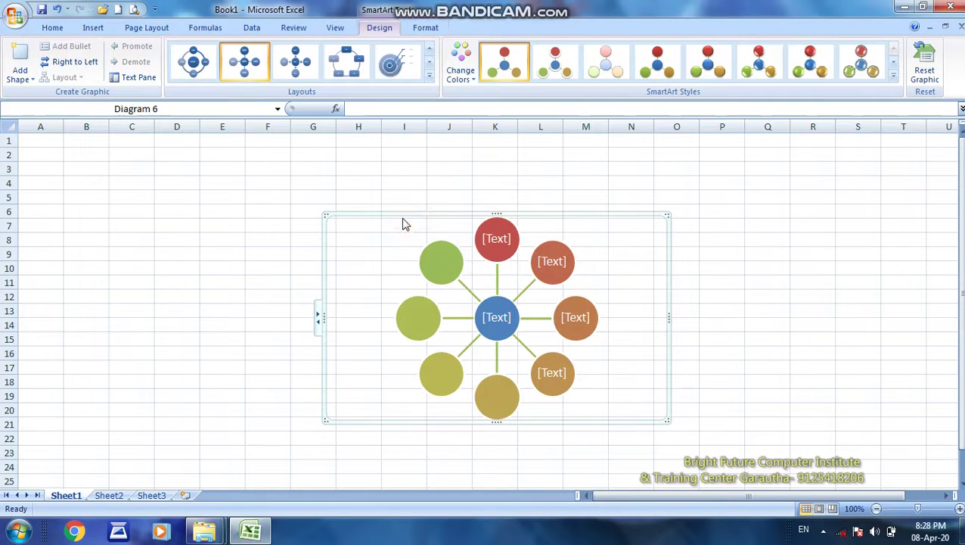
pyautogui.click(394, 216)
pyautogui.click(391, 212)
pyautogui.press('Delete')
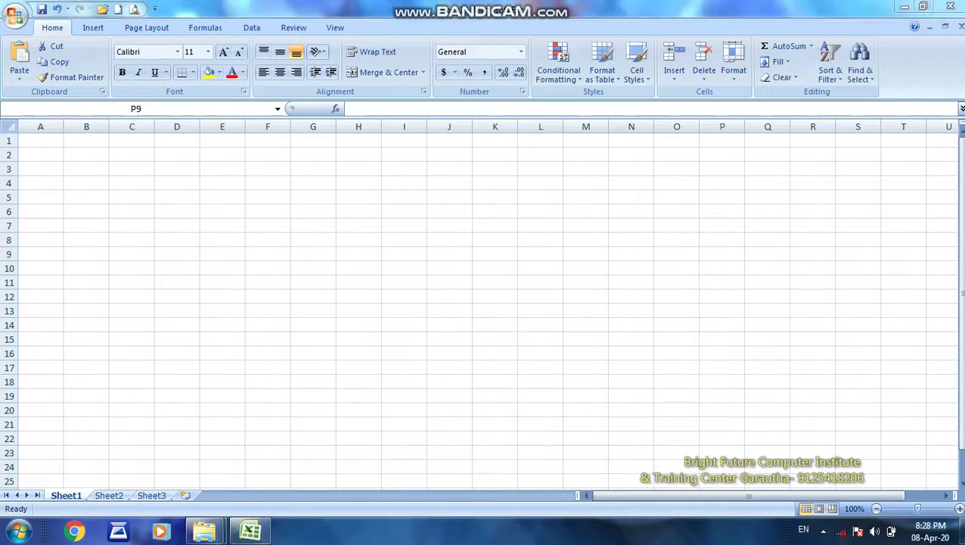
pyautogui.hotkey('alt', 'n')
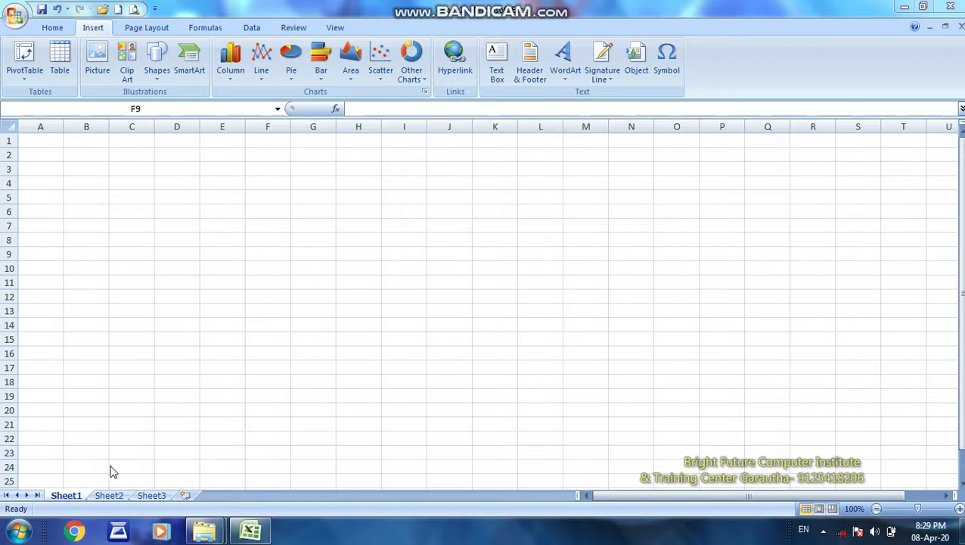
# Step: On Sheet2, select the Name/Rupee table from C5 to D10
pyautogui.click(104, 501)
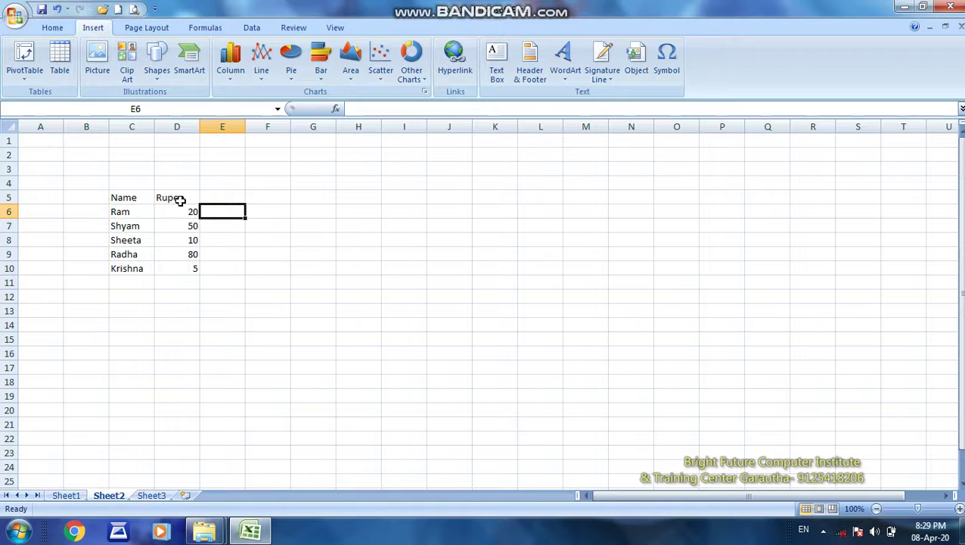
pyautogui.moveTo(134, 197); pyautogui.dragTo(181, 269)
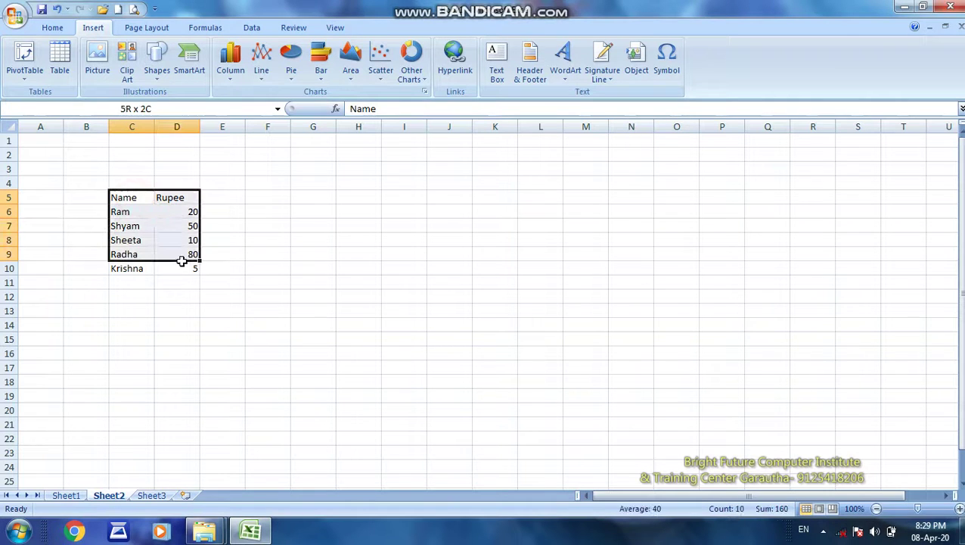
pyautogui.click(234, 76)
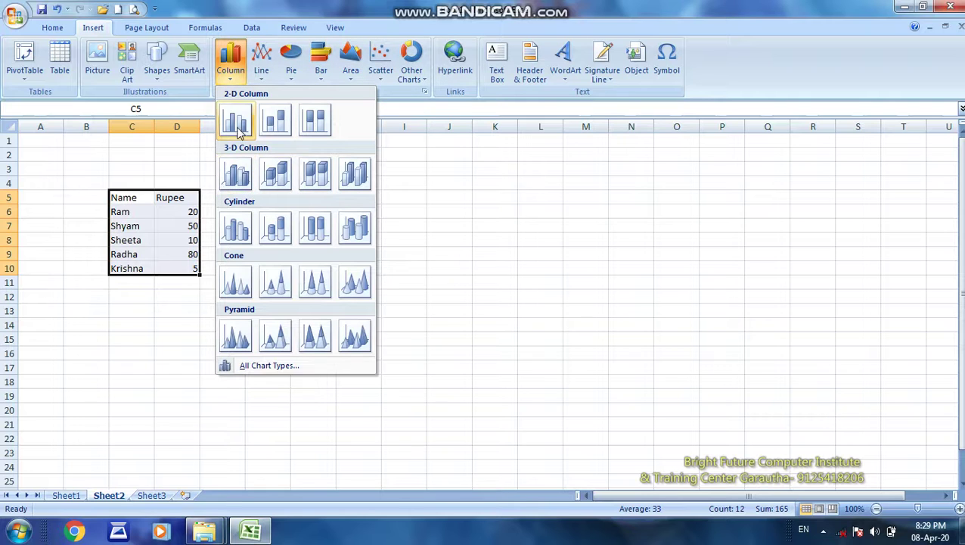
pyautogui.click(235, 121)
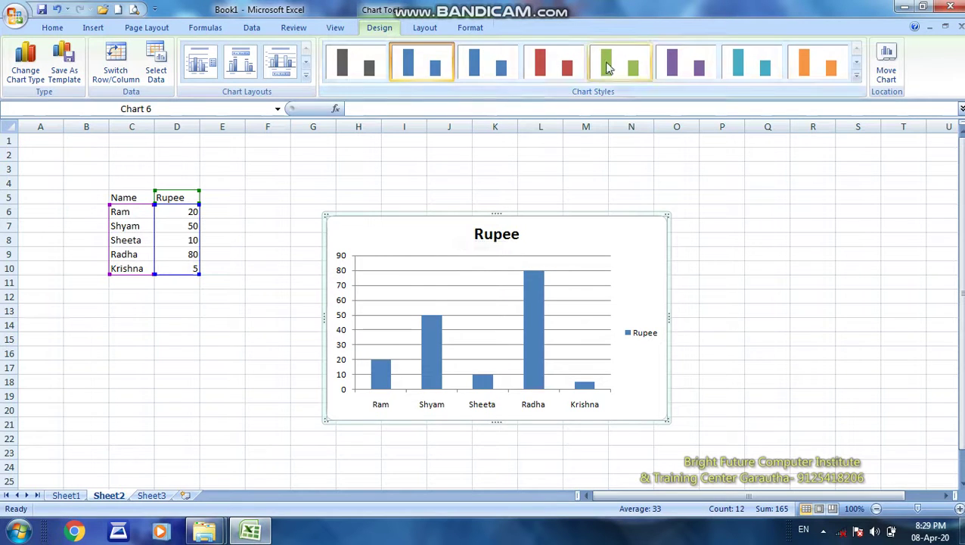
pyautogui.click(637, 68)
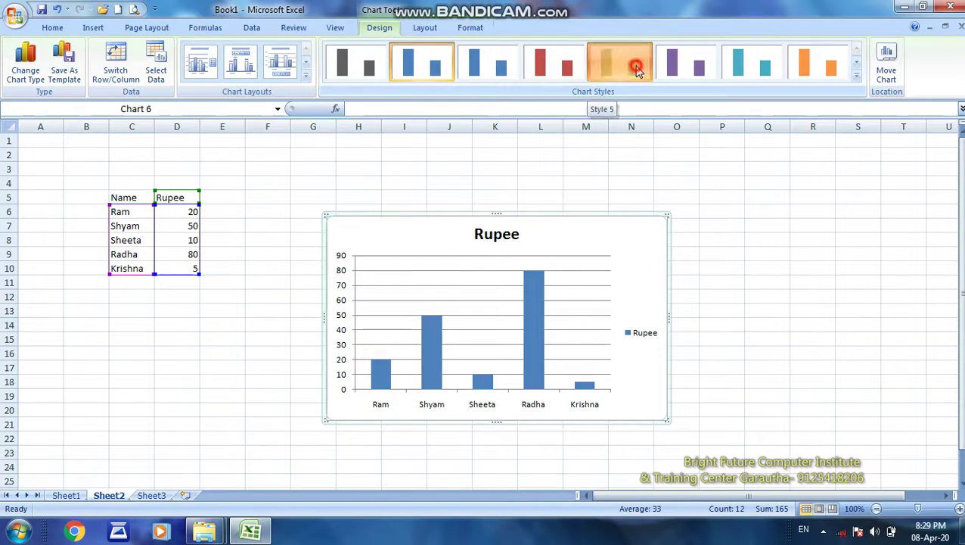
pyautogui.click(561, 230)
pyautogui.press('Delete')
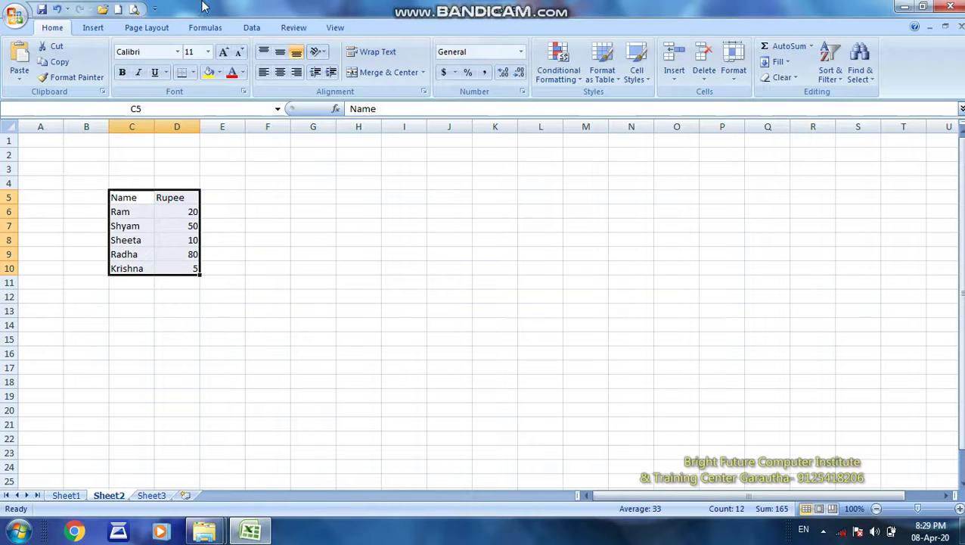
pyautogui.click(90, 28)
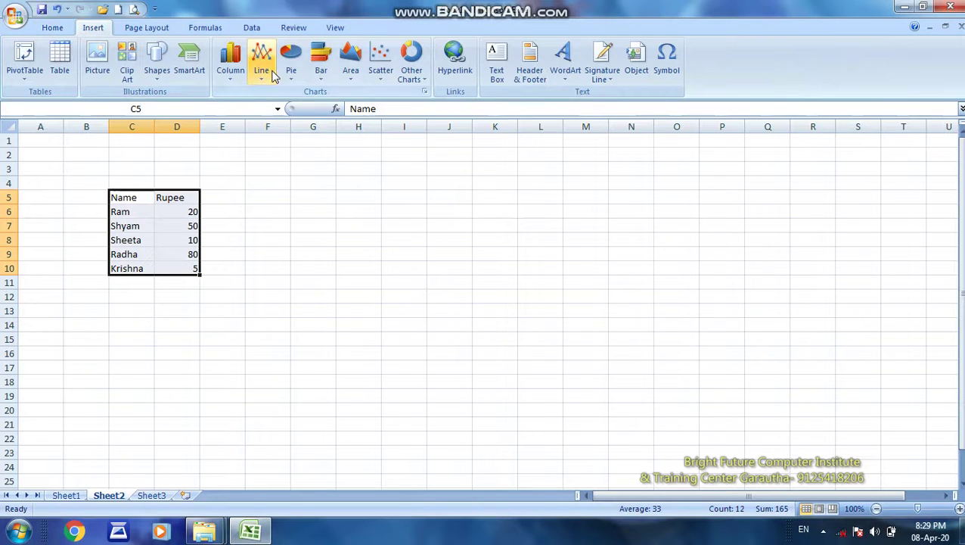
pyautogui.click(268, 73)
pyautogui.click(267, 159)
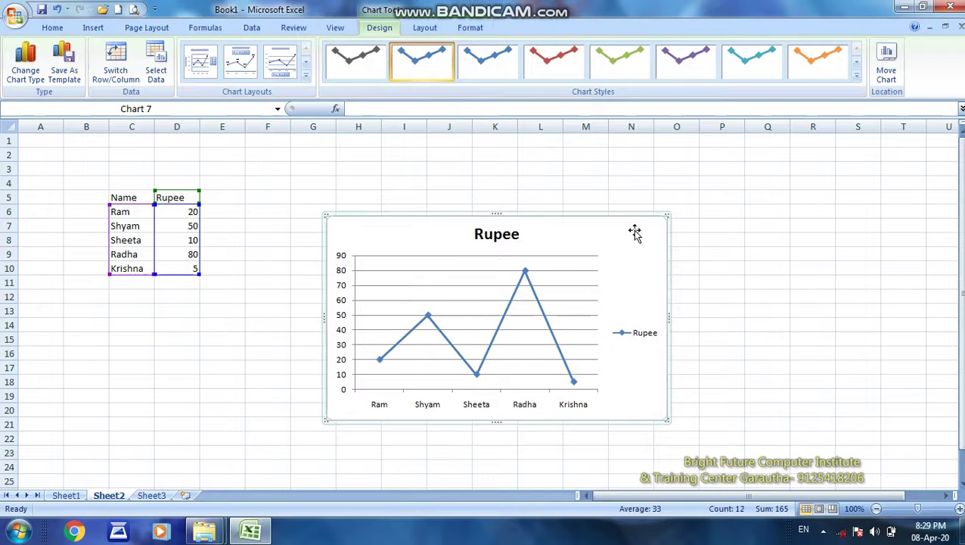
pyautogui.click(635, 230)
pyautogui.press('Delete')
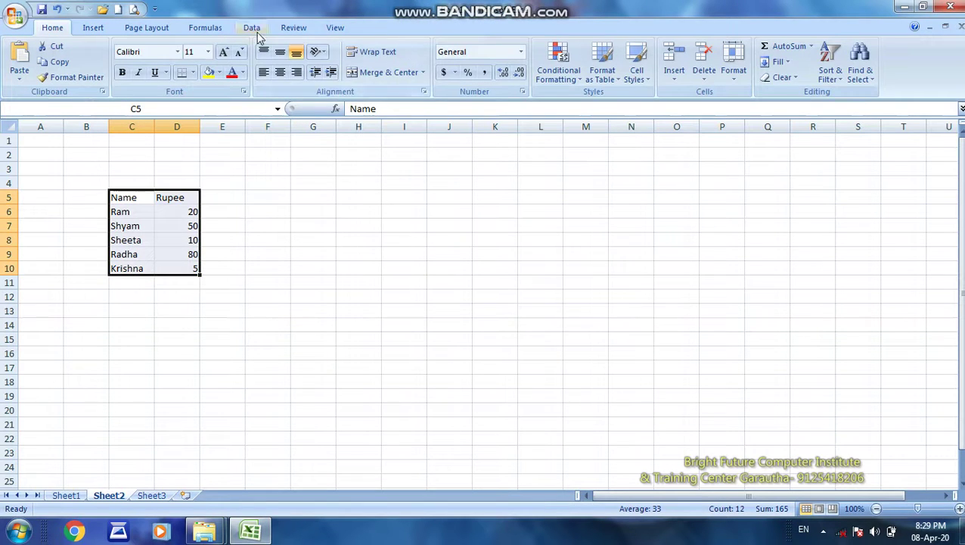
pyautogui.click(93, 28)
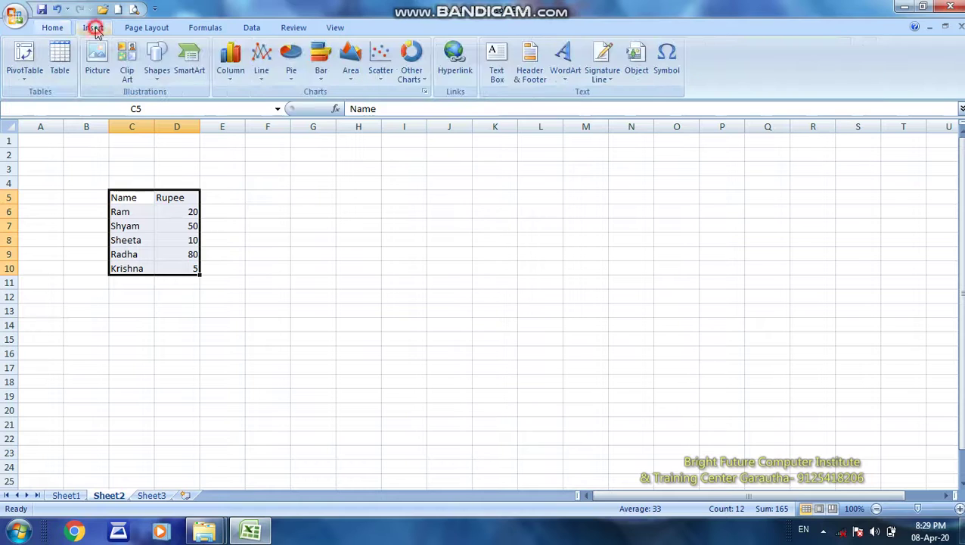
pyautogui.click(291, 71)
pyautogui.click(297, 119)
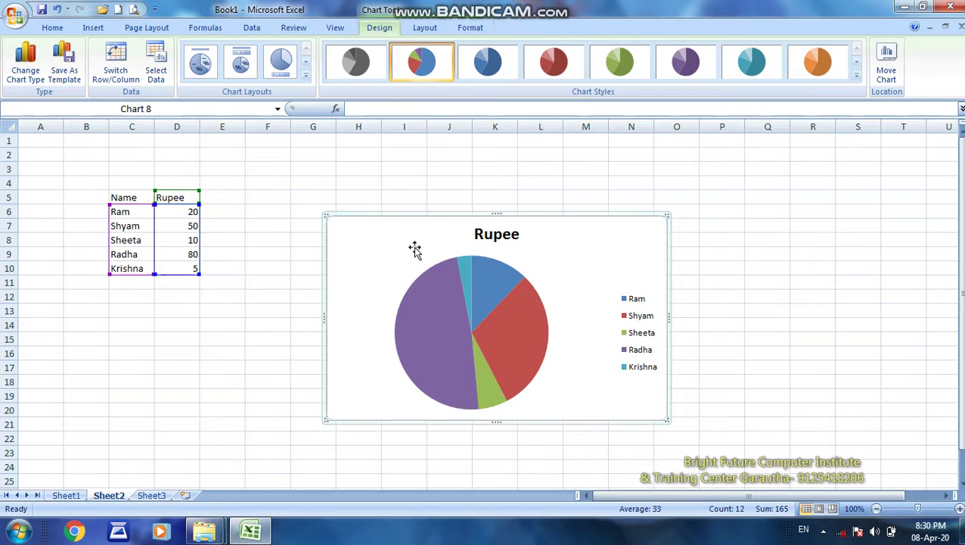
pyautogui.press('Delete')
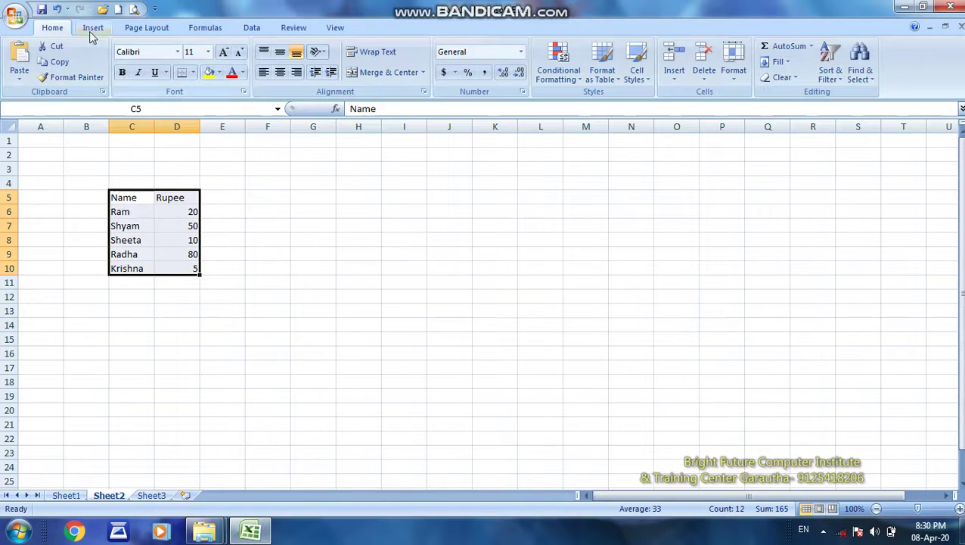
pyautogui.click(89, 29)
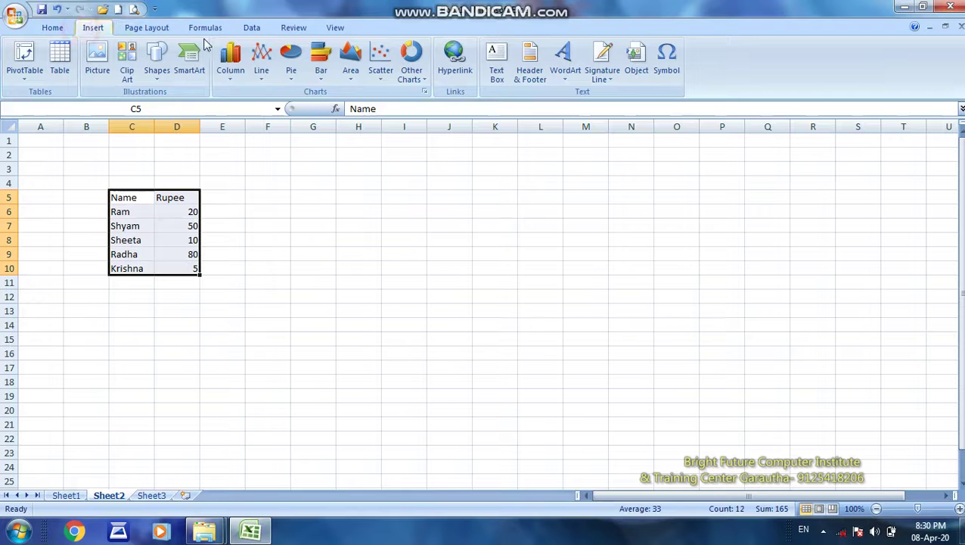
pyautogui.click(350, 65)
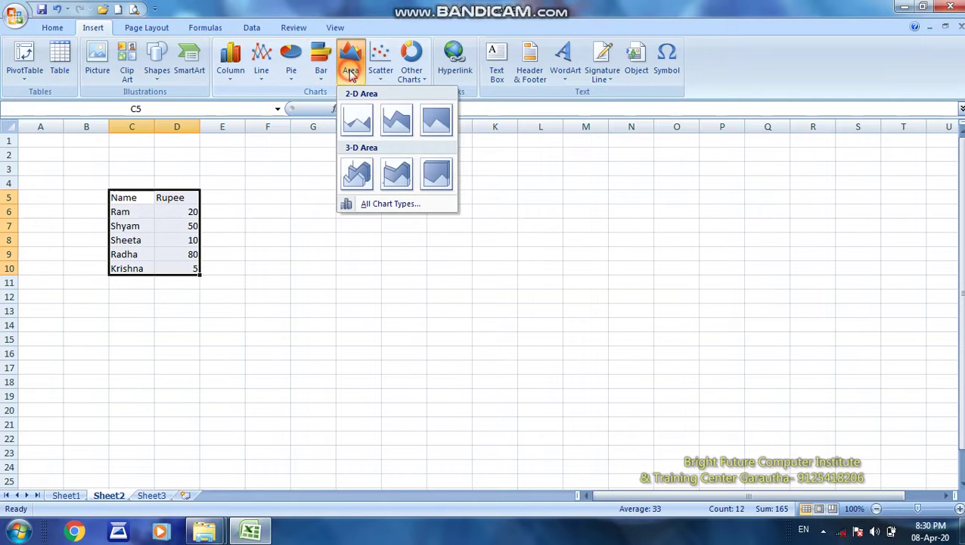
pyautogui.click(358, 122)
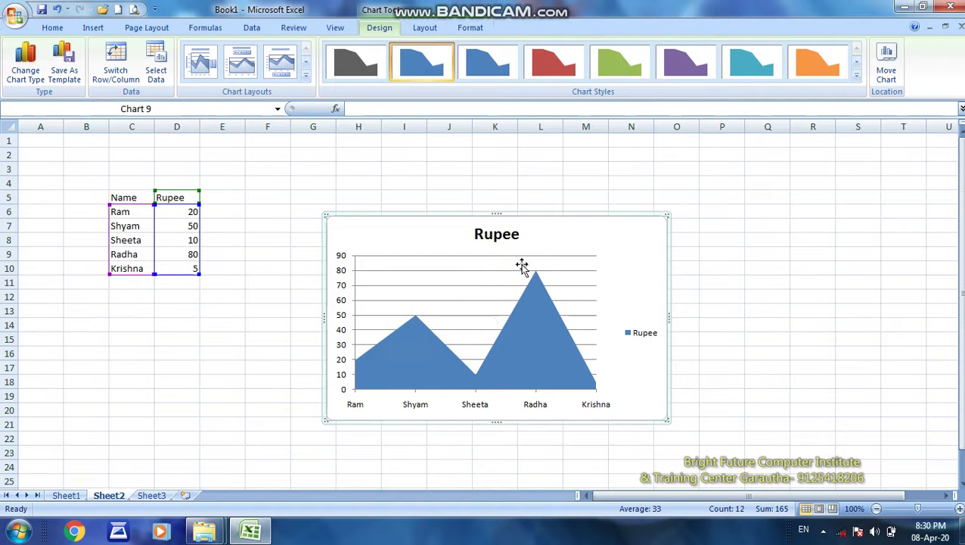
pyautogui.press('Delete')
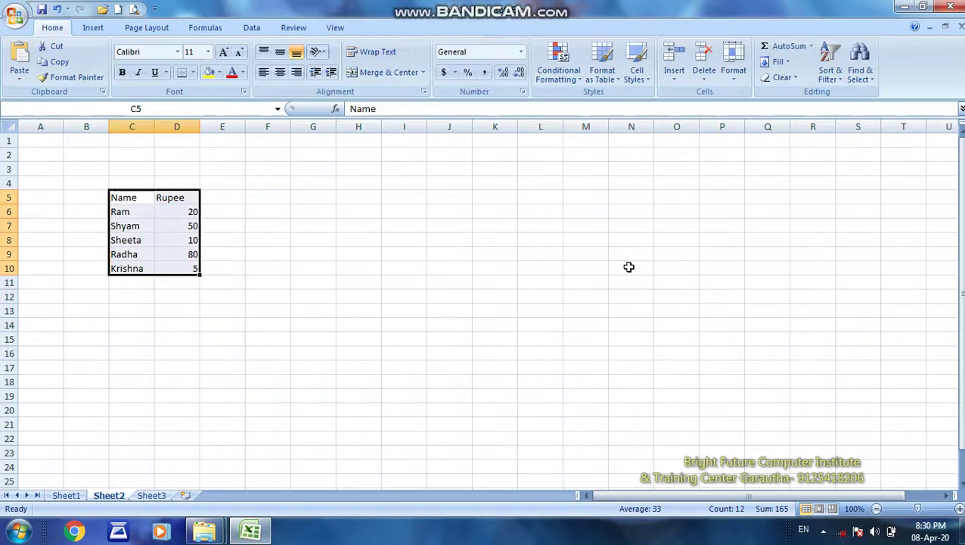
pyautogui.click(93, 29)
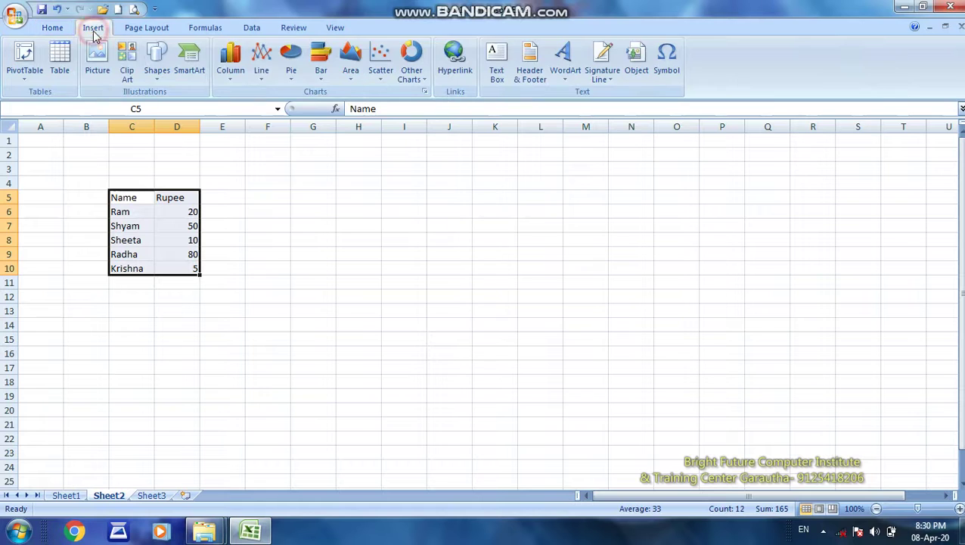
pyautogui.click(384, 72)
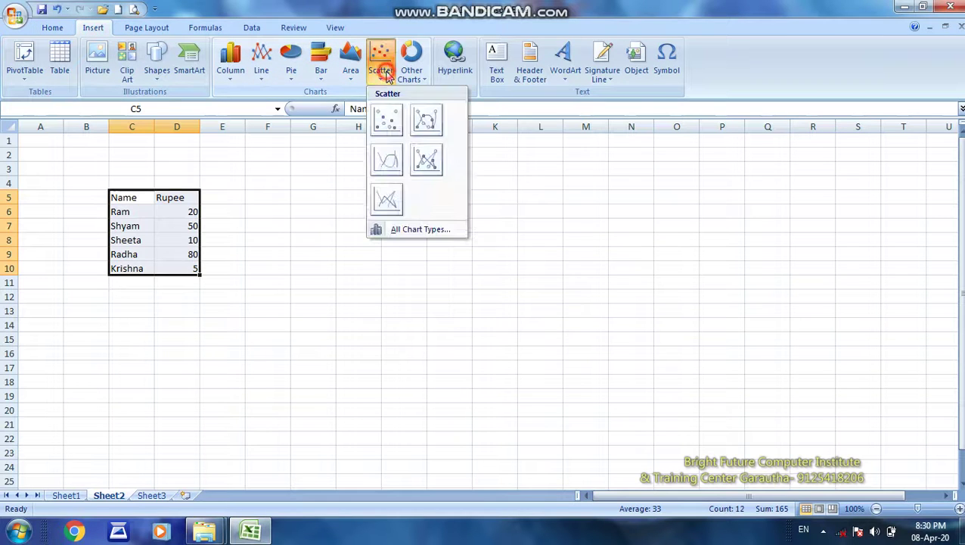
pyautogui.click(387, 120)
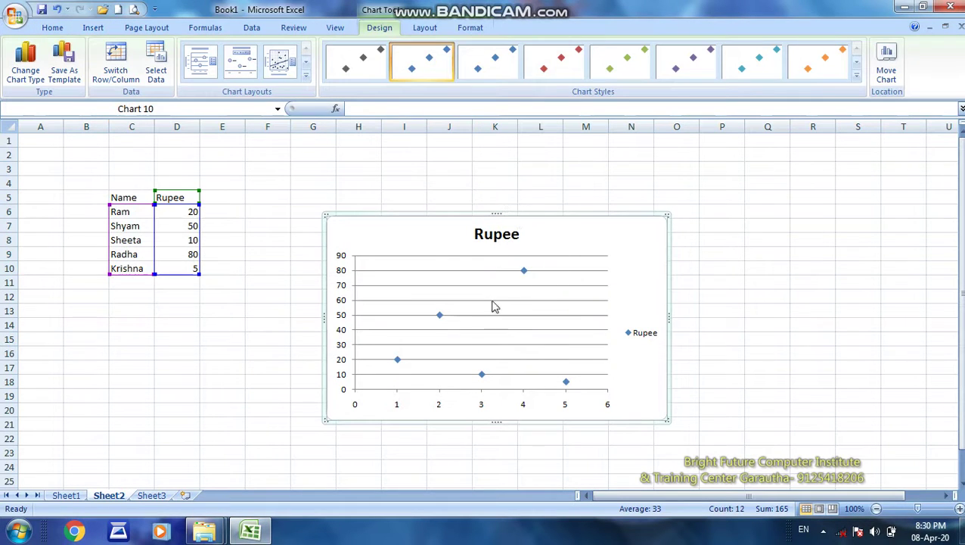
pyautogui.click(586, 238)
pyautogui.press('Delete')
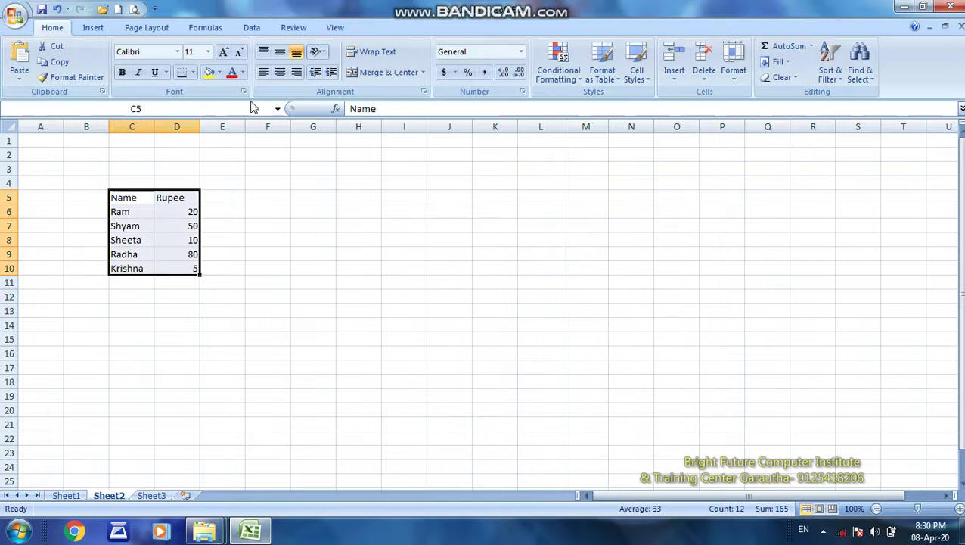
pyautogui.click(93, 29)
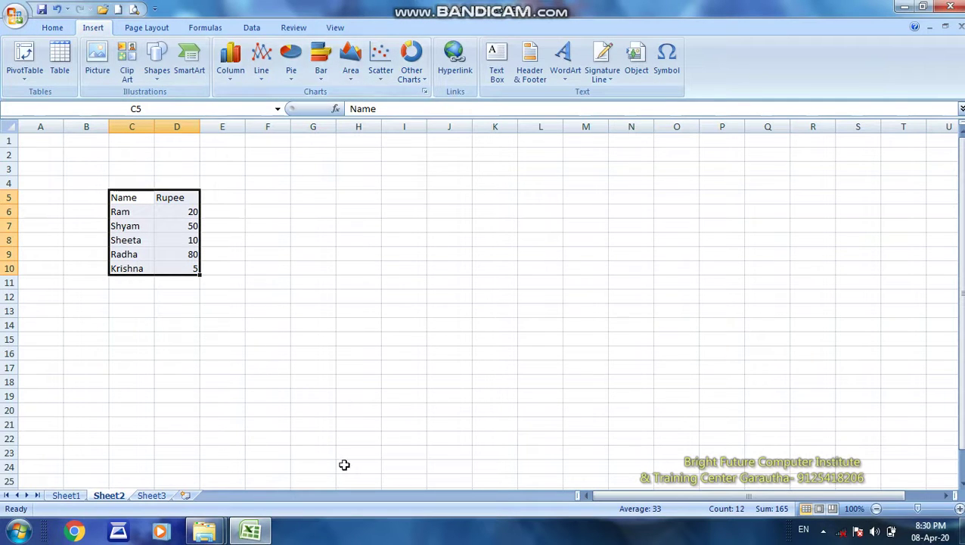
# Step: Hyperlink the D5 'Rupee' heading to the D:\Bright Future COMPUTER folder
pyautogui.click(343, 534)
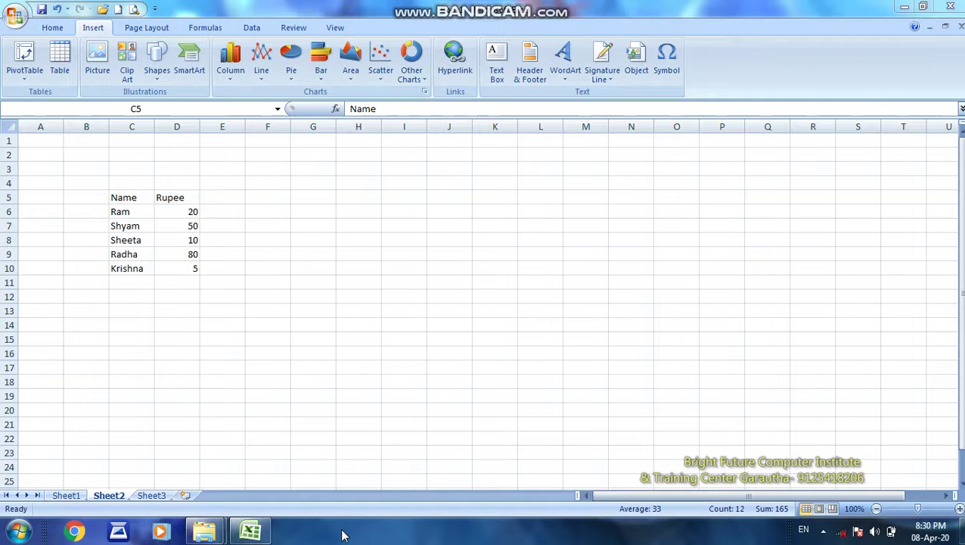
pyautogui.click(382, 534)
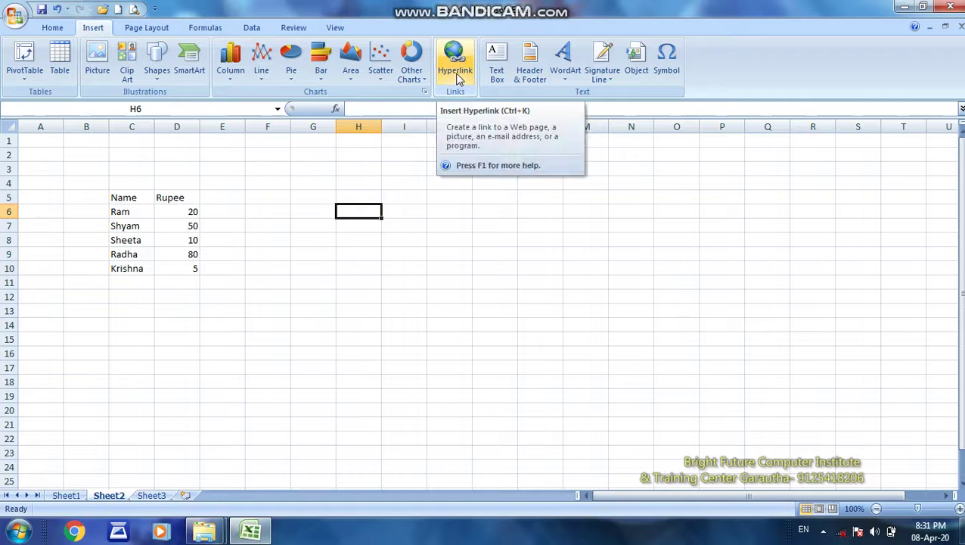
pyautogui.click(173, 199)
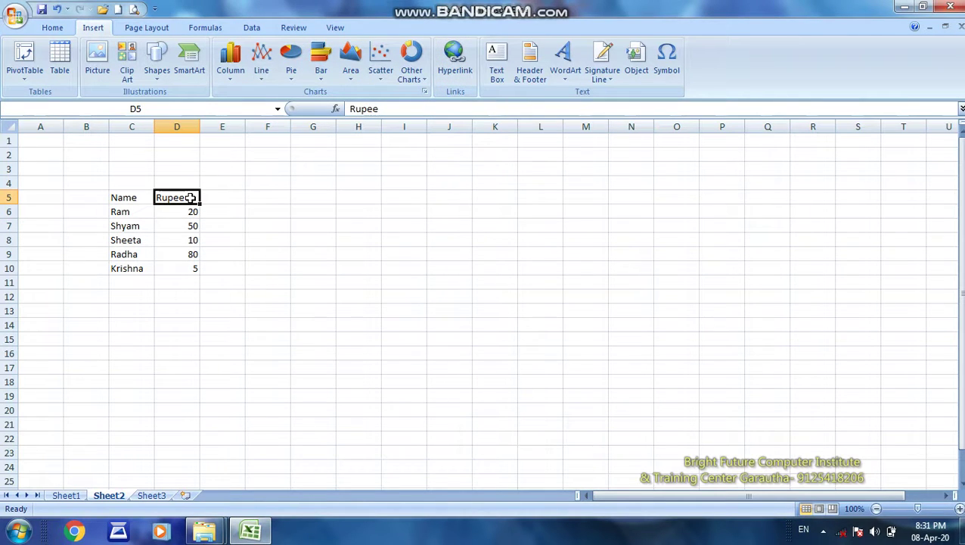
pyautogui.click(455, 59)
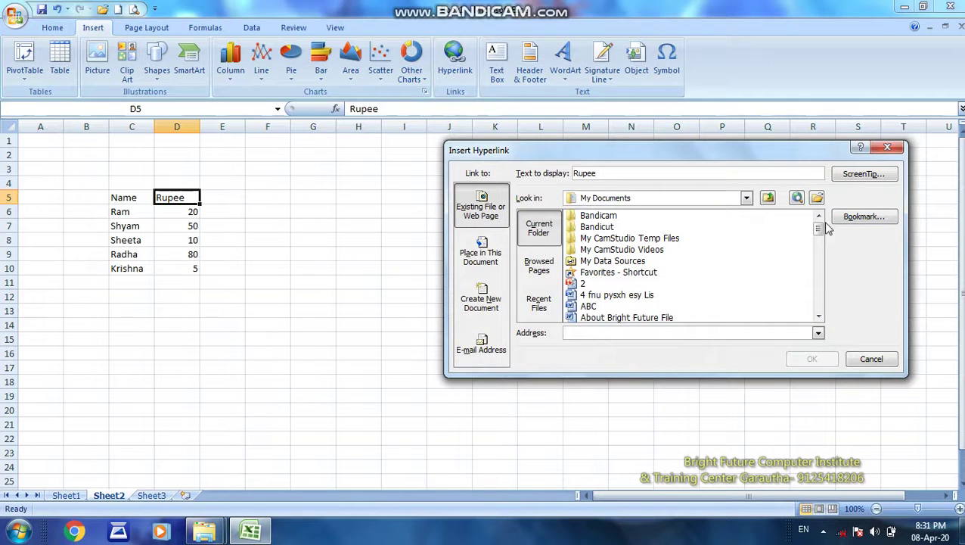
pyautogui.click(746, 197)
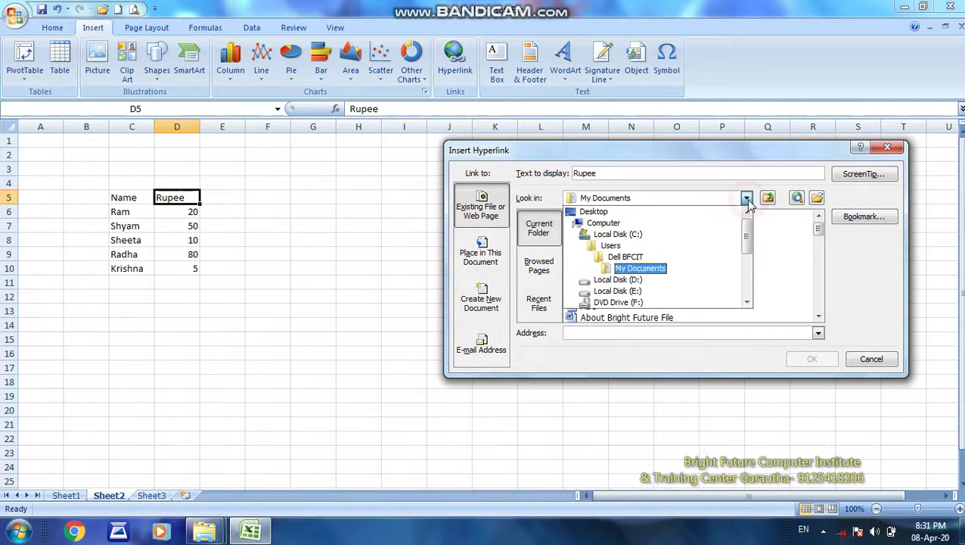
pyautogui.click(635, 279)
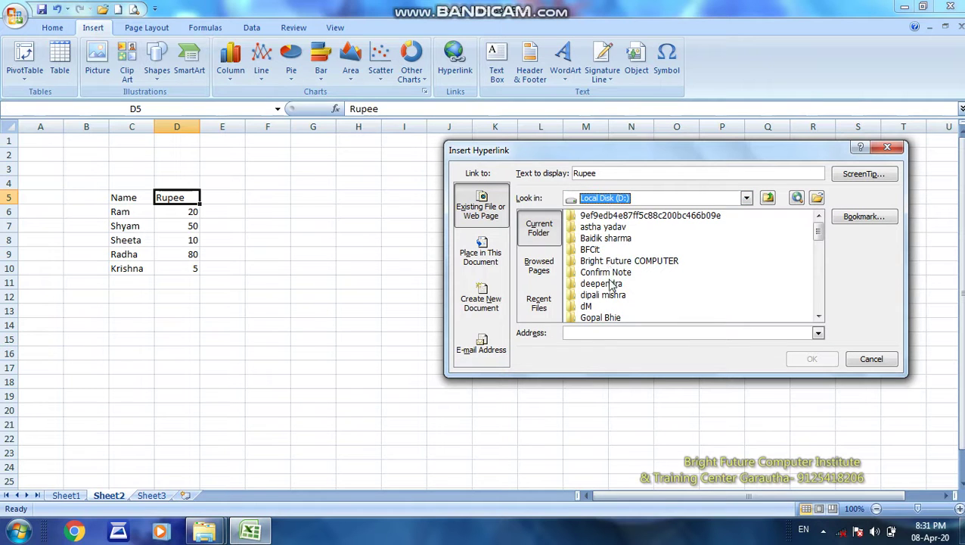
pyautogui.click(605, 262)
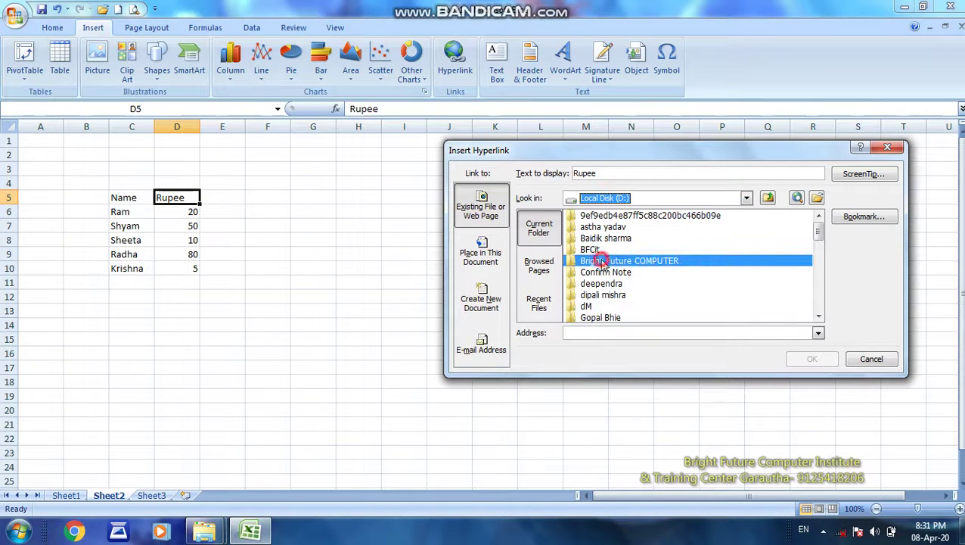
pyautogui.click(820, 360)
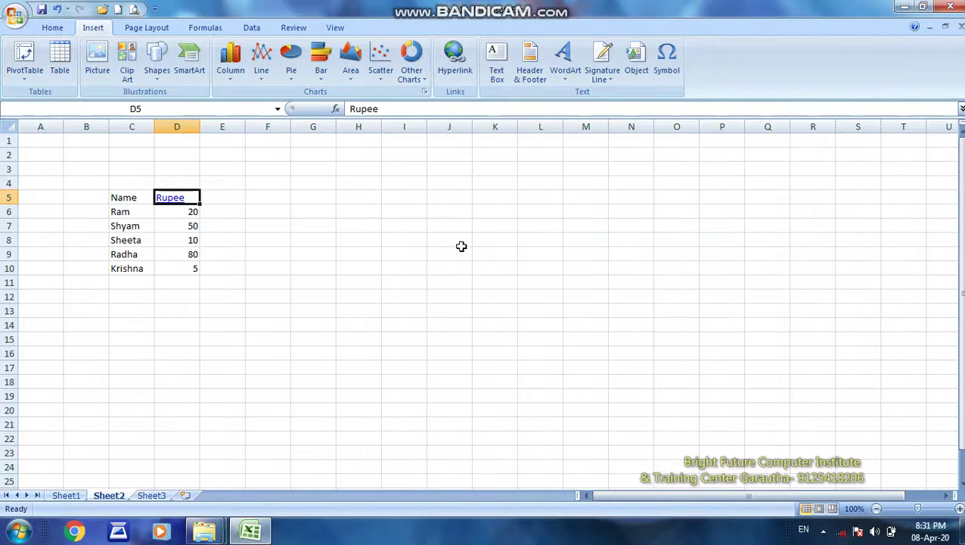
# Step: Follow the Rupee link to open the folder, maximize it, then close it
pyautogui.click(170, 197)
pyautogui.click(534, 321)
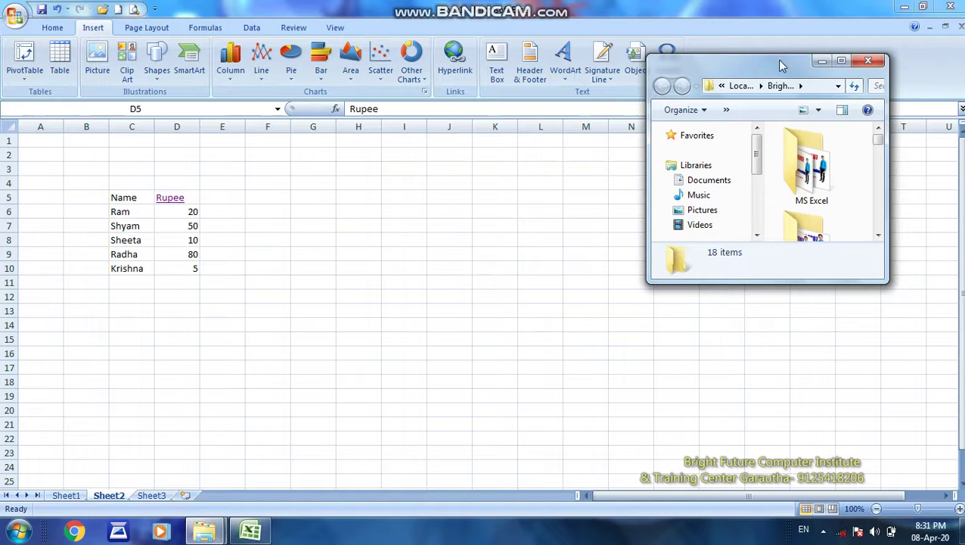
pyautogui.click(841, 61)
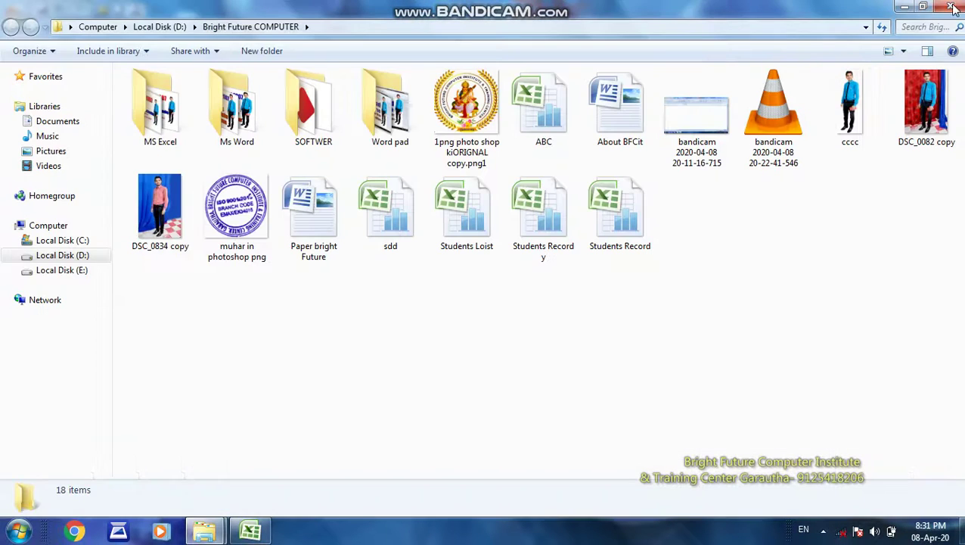
pyautogui.click(951, 7)
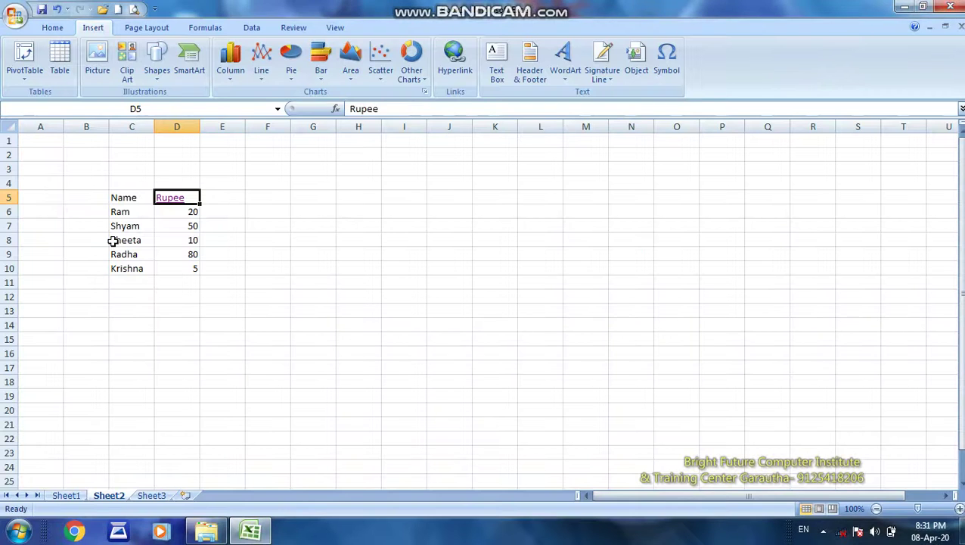
# Step: Use Remove Link on the D5 'Rupee' heading, then select empty cell K14
pyautogui.click(455, 67)
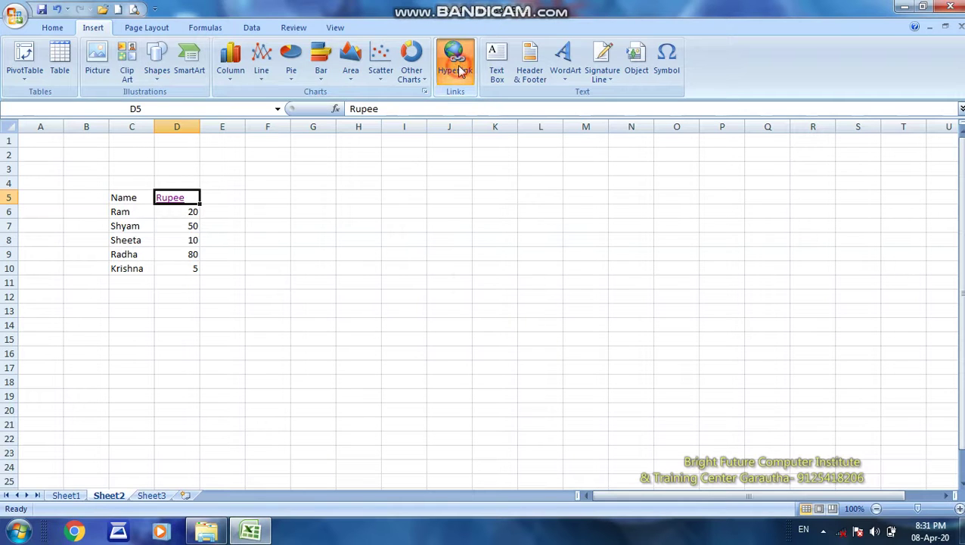
pyautogui.click(857, 335)
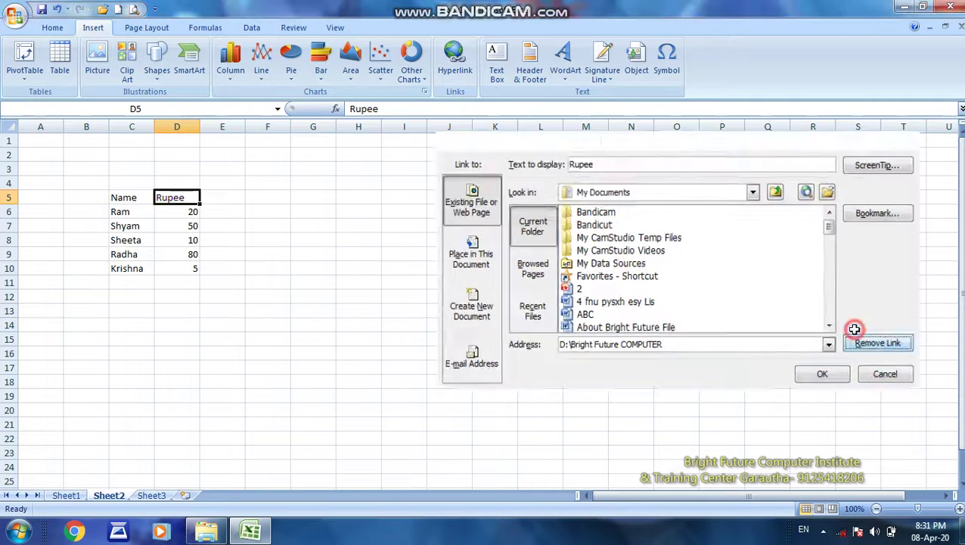
pyautogui.click(495, 319)
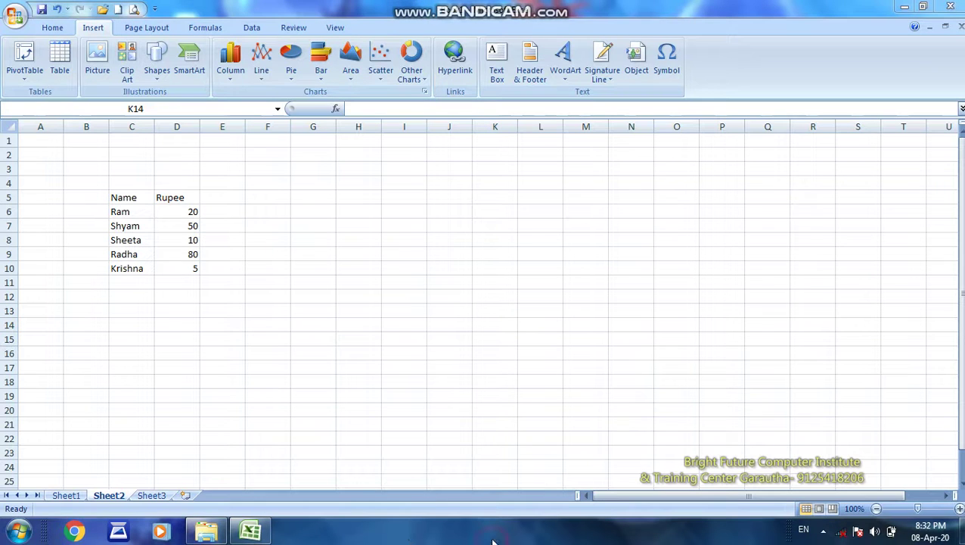
pyautogui.click(437, 321)
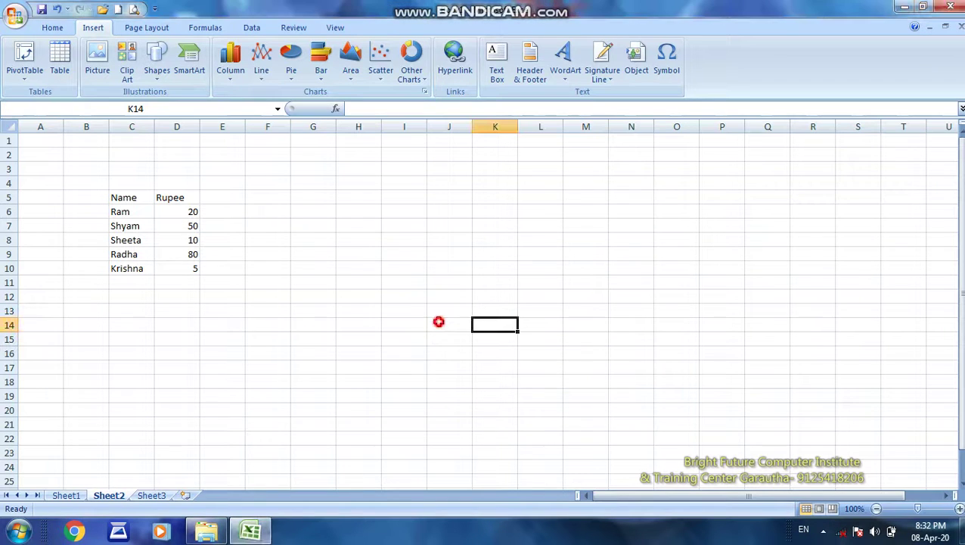
pyautogui.click(496, 67)
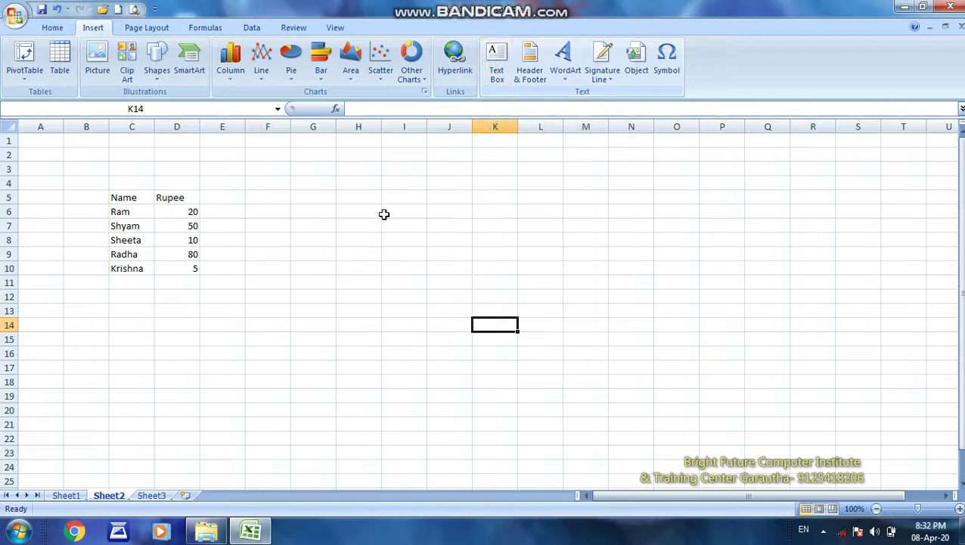
pyautogui.click(493, 59)
pyautogui.moveTo(356, 189); pyautogui.dragTo(527, 365)
pyautogui.write('jdjodajd;oajo;')
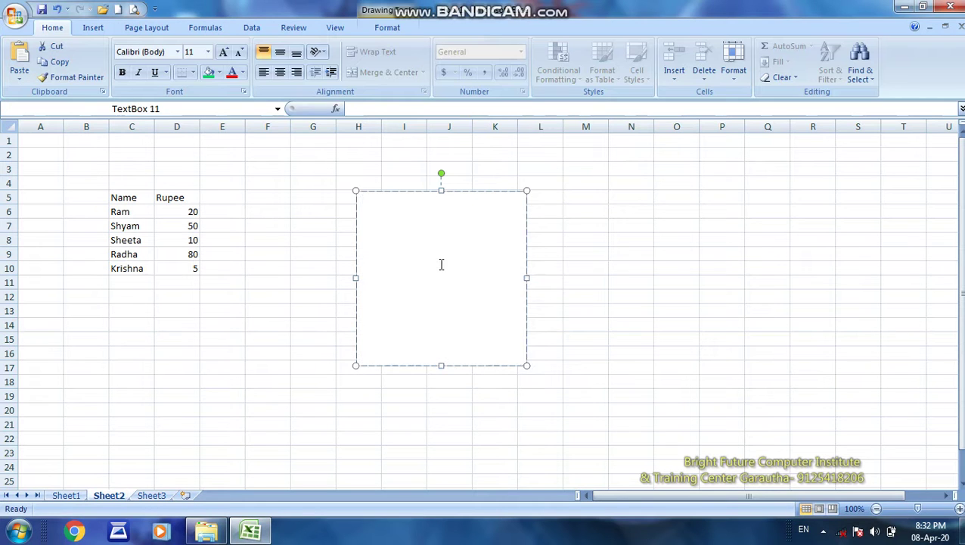
pyautogui.click(468, 193)
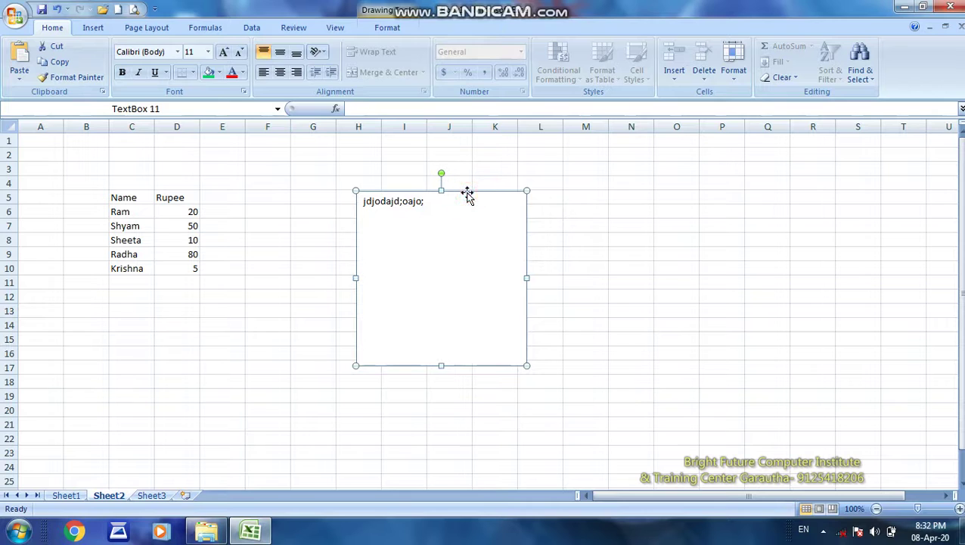
pyautogui.press('Delete')
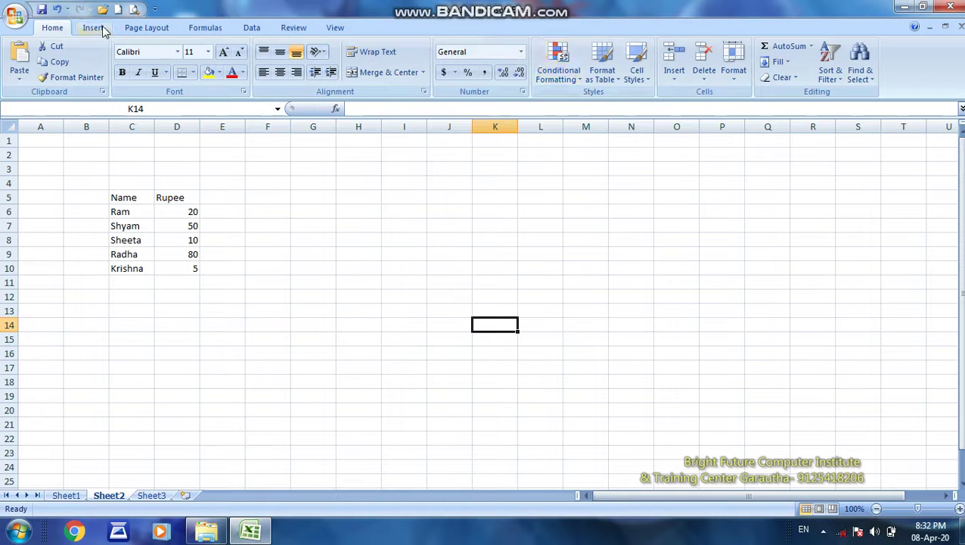
pyautogui.click(99, 27)
pyautogui.click(566, 77)
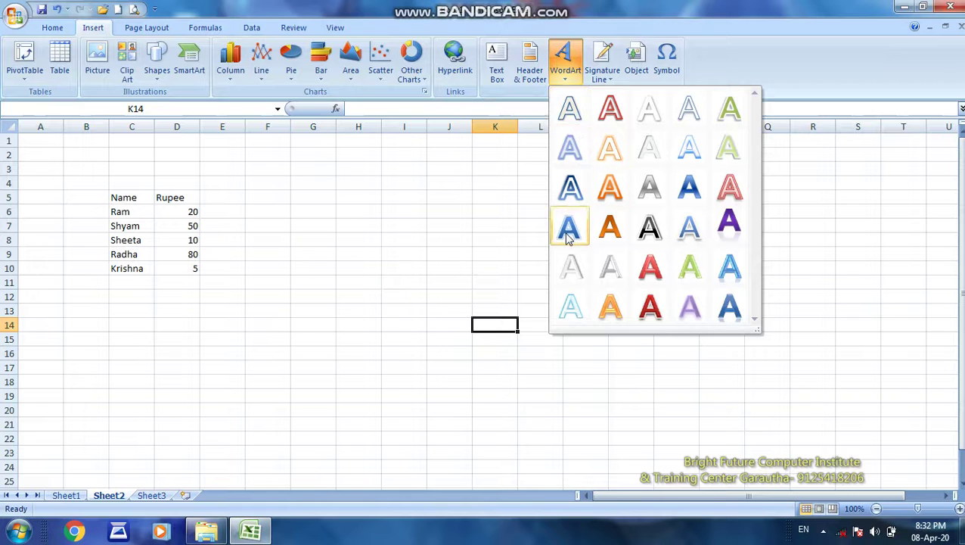
pyautogui.click(569, 230)
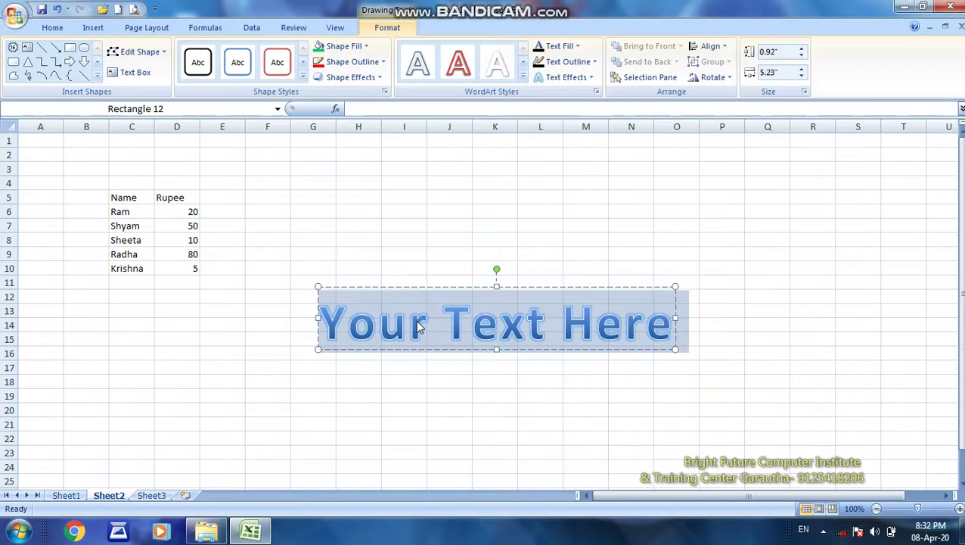
pyautogui.write('Chanar')
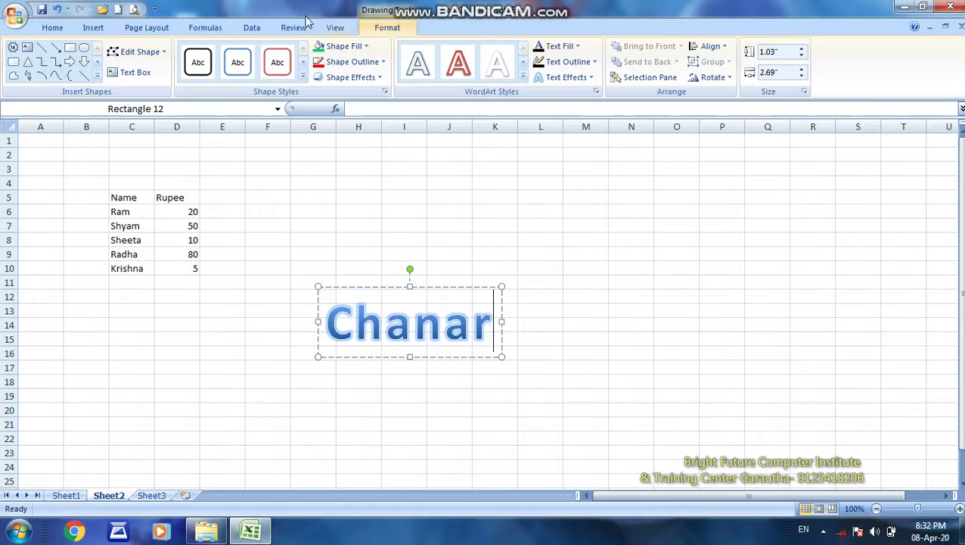
pyautogui.click(366, 46)
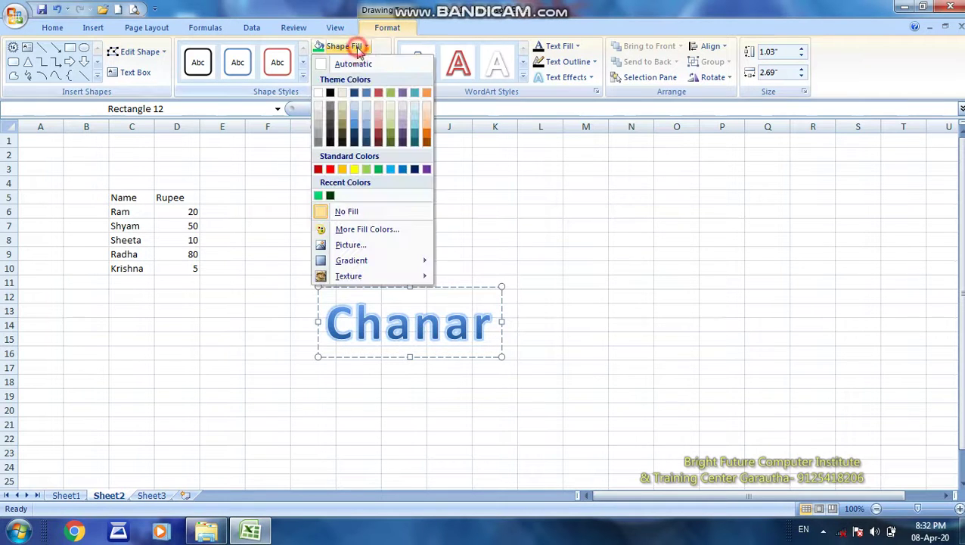
pyautogui.click(330, 170)
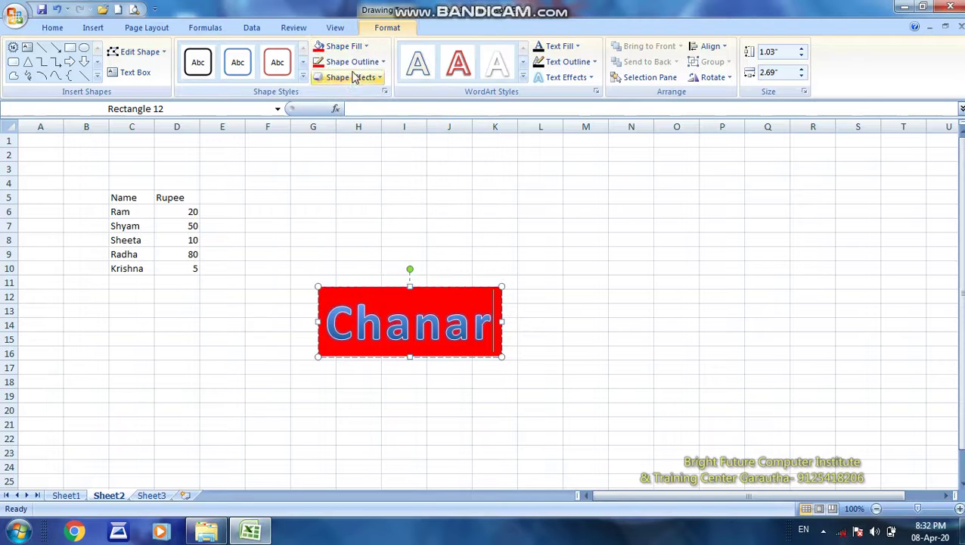
pyautogui.click(354, 62)
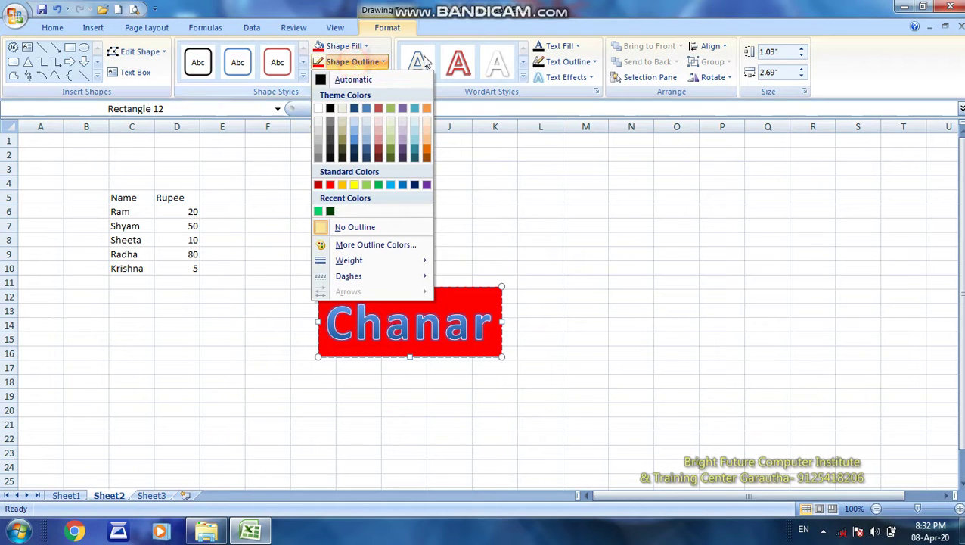
pyautogui.click(522, 78)
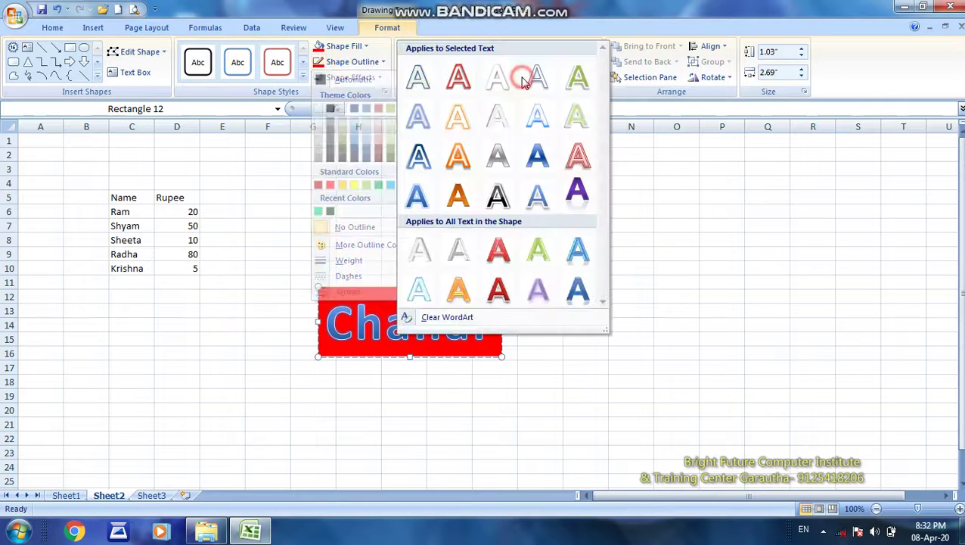
pyautogui.click(461, 196)
pyautogui.click(568, 47)
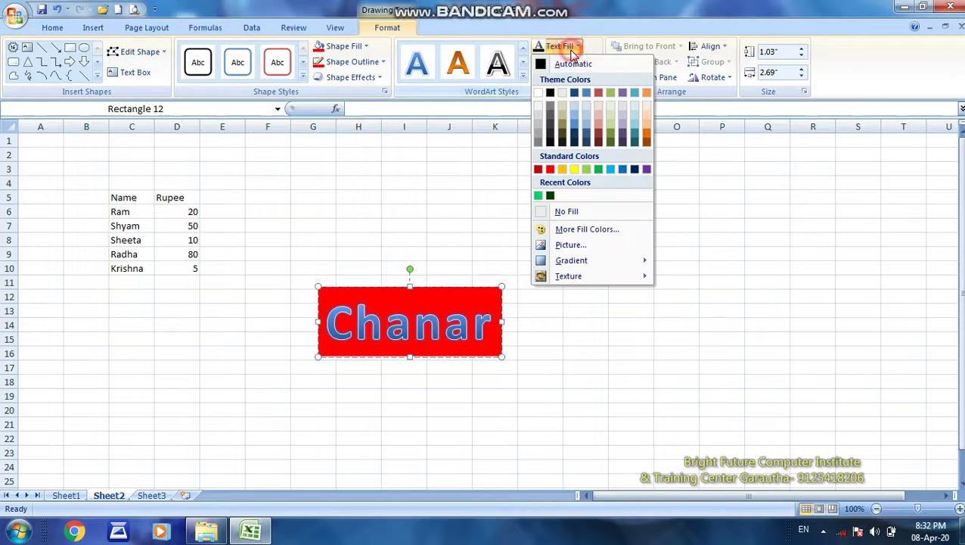
pyautogui.click(551, 169)
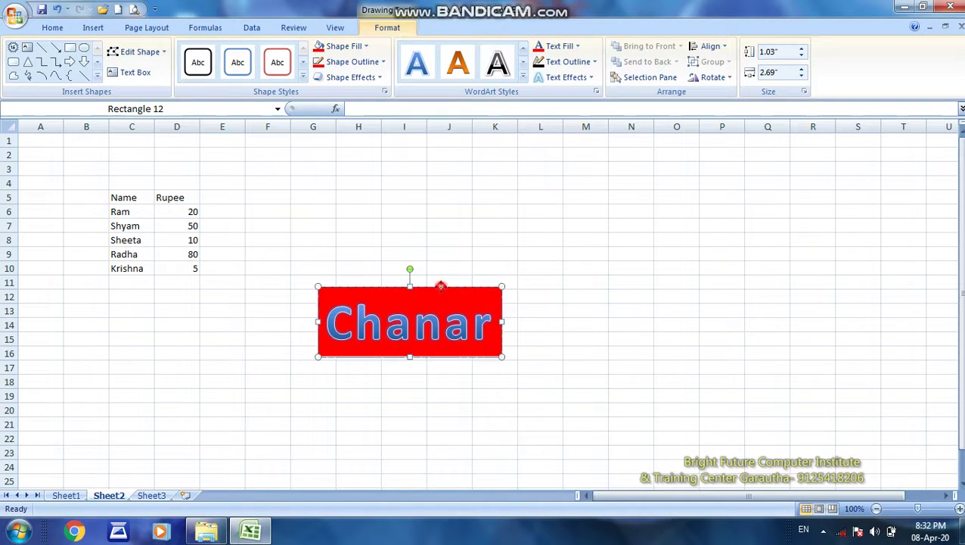
# Step: Delete the Chanar WordArt box and clear the selection to cell K8
pyautogui.press('Delete')
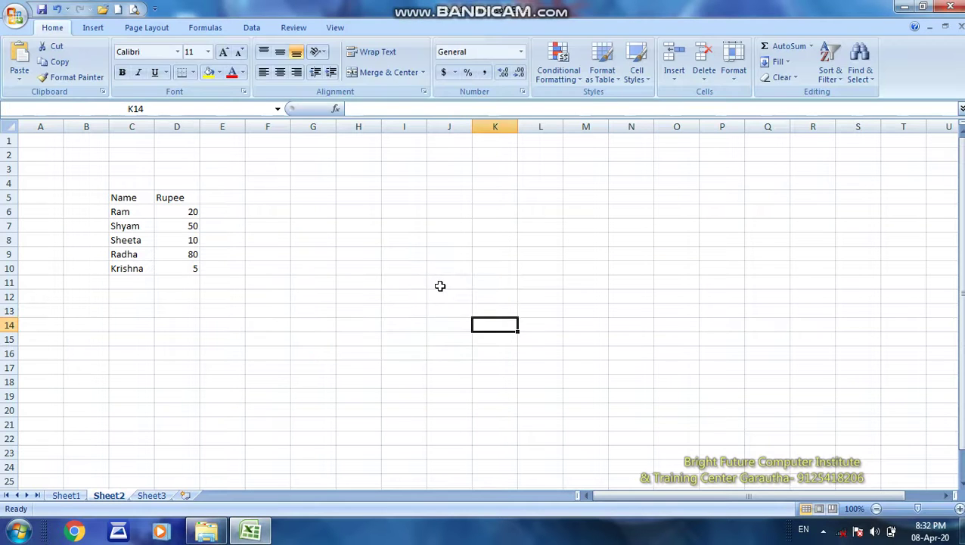
pyautogui.moveTo(406, 254); pyautogui.dragTo(177, 140)
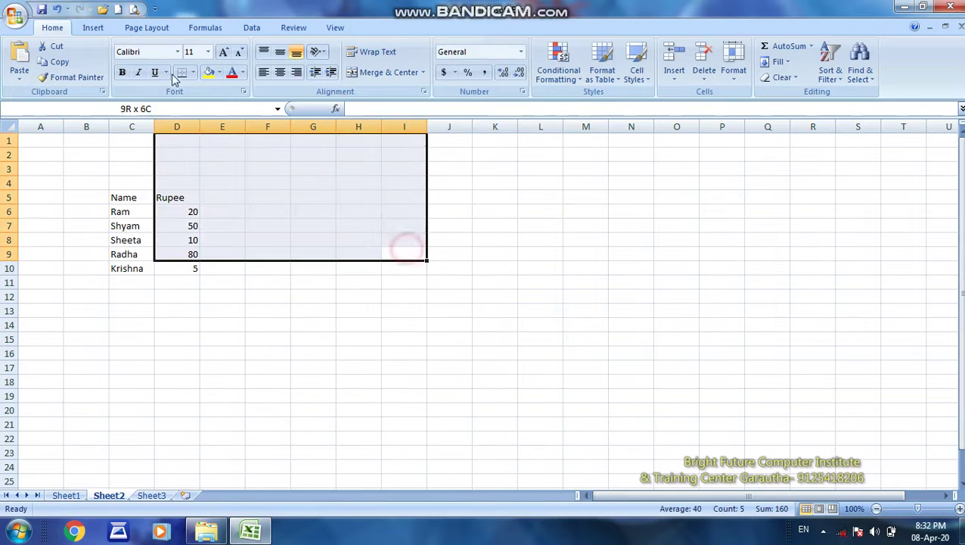
pyautogui.click(93, 28)
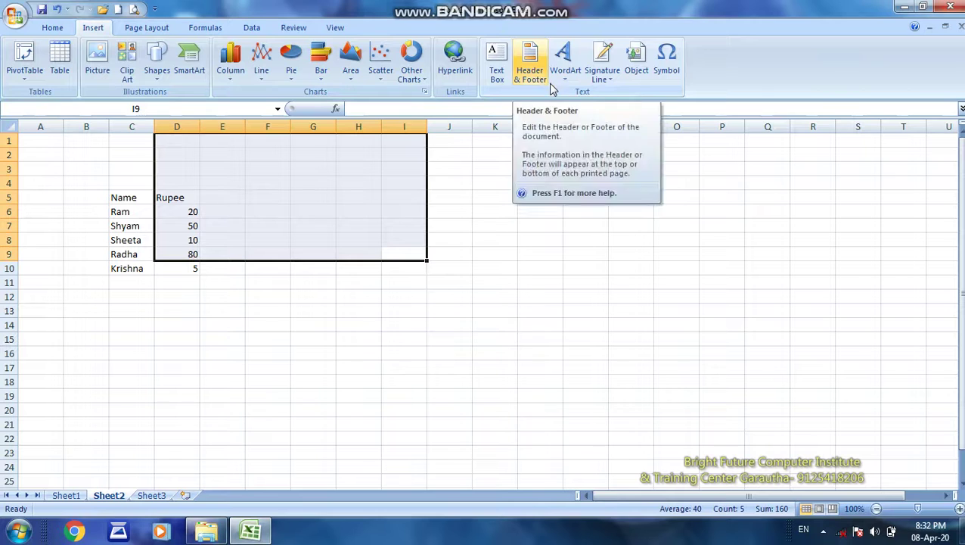
pyautogui.click(508, 239)
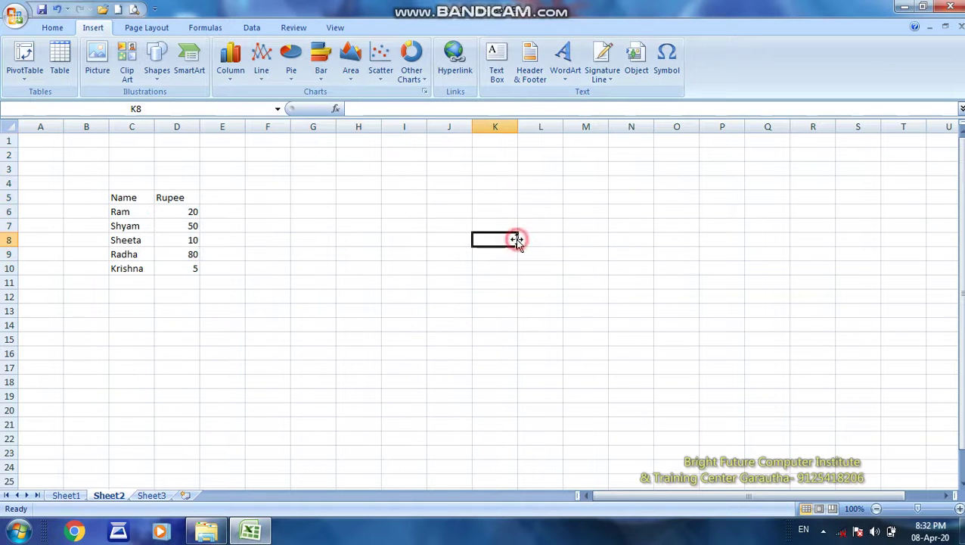
# Step: Insert the page number into the centre page header
pyautogui.click(528, 76)
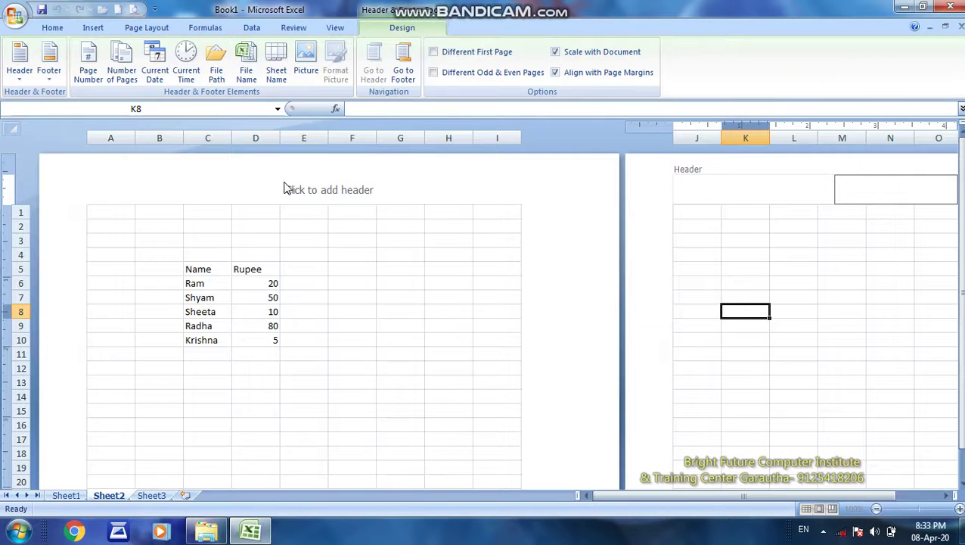
pyautogui.click(285, 188)
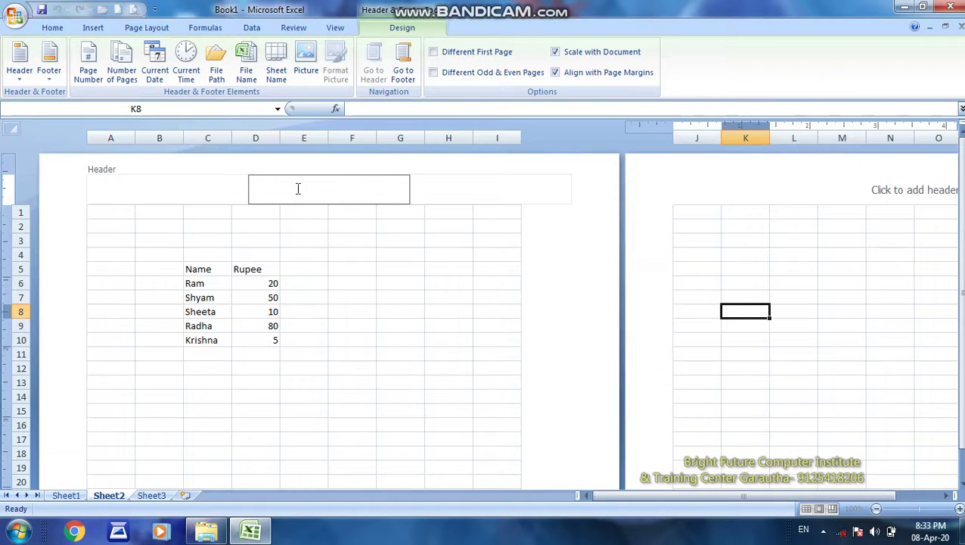
pyautogui.click(88, 62)
# Step: Enter BFCIT as the centred page footer
pyautogui.moveTo(960, 251); pyautogui.dragTo(959, 397)
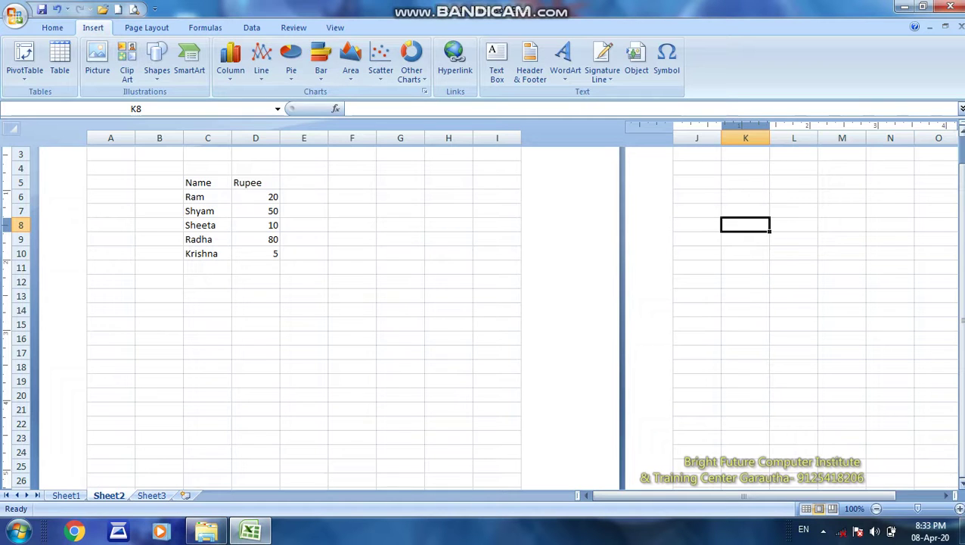
pyautogui.scroll(-1, 961, 485)
pyautogui.scroll(-1, 961, 484)
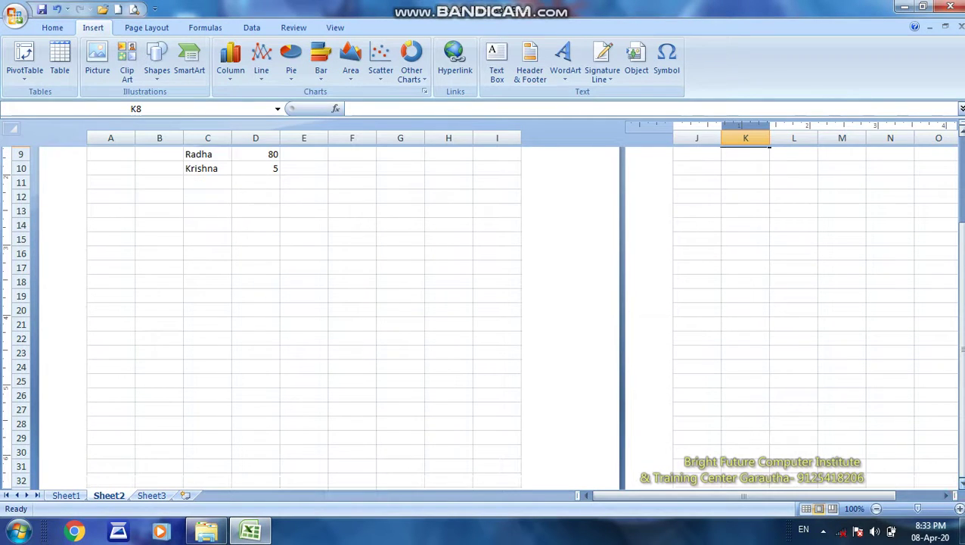
pyautogui.scroll(-1, 961, 485)
pyautogui.scroll(-1, 961, 485)
pyautogui.scroll(-1, 961, 484)
pyautogui.scroll(-1, 961, 485)
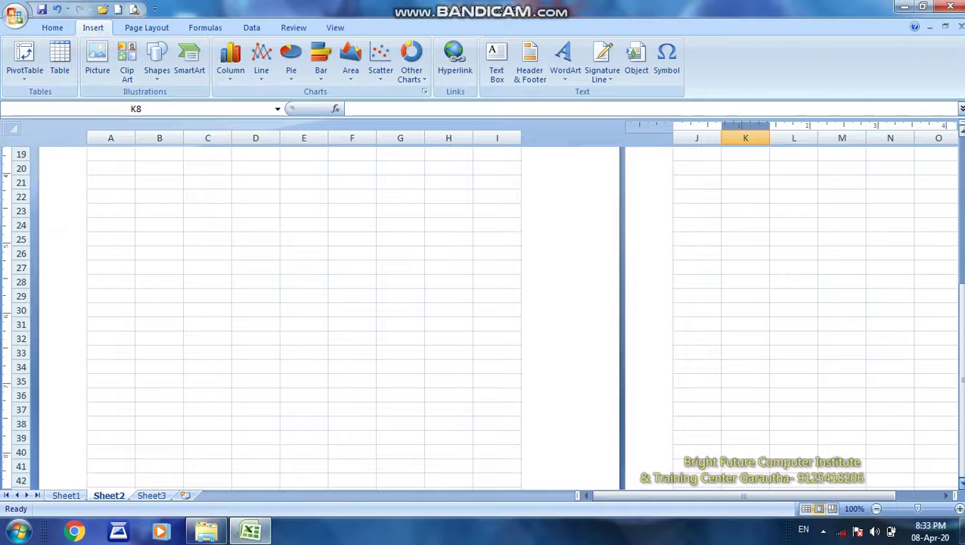
pyautogui.scroll(-1, 962, 485)
pyautogui.scroll(-1, 961, 485)
pyautogui.scroll(-1, 961, 485)
pyautogui.scroll(-1, 962, 484)
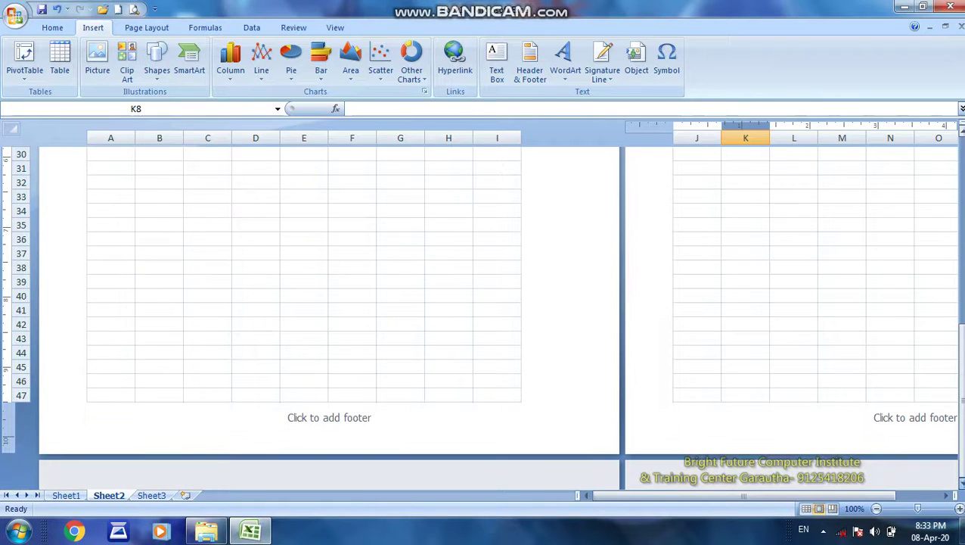
pyautogui.click(279, 426)
pyautogui.write('BFCIT')
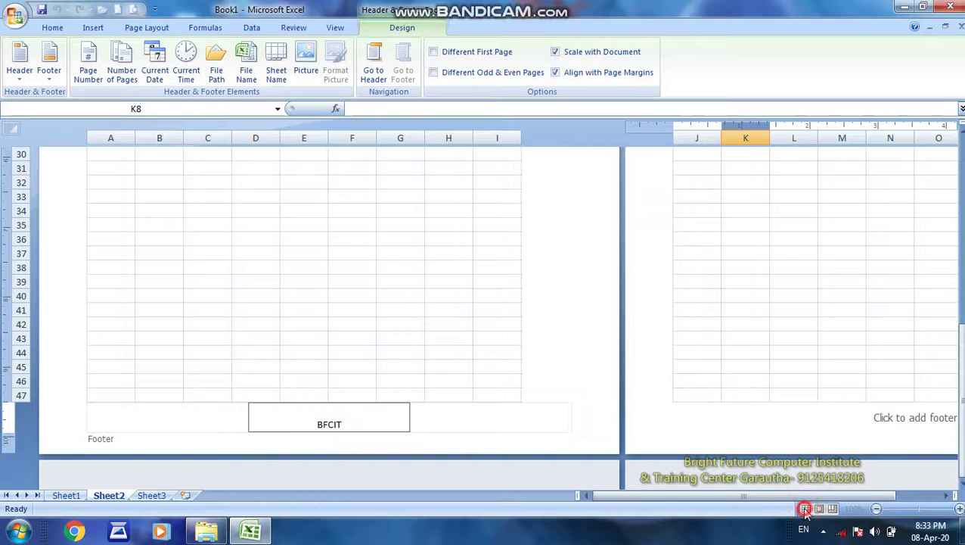
pyautogui.click(548, 285)
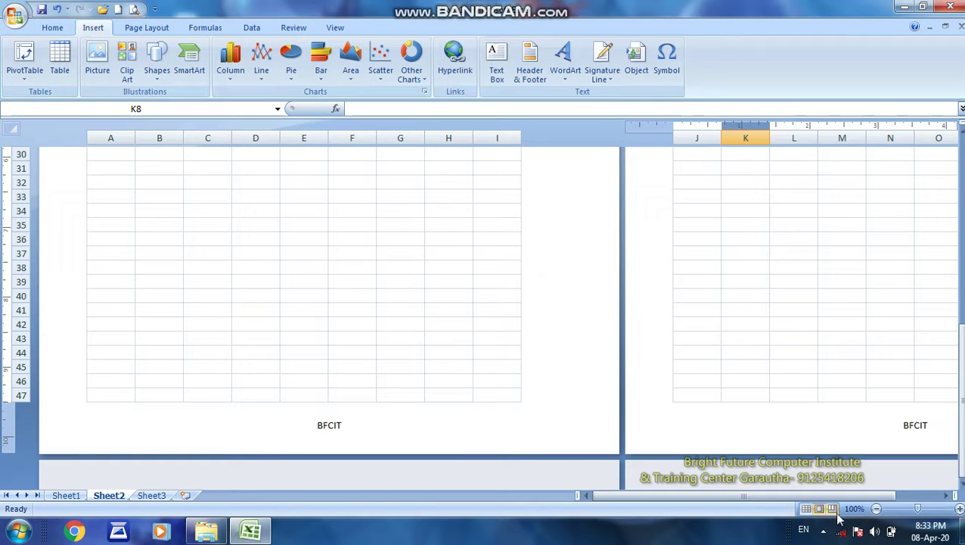
# Step: Return Sheet2 to Normal view and select cell C4 above the table
pyautogui.click(806, 508)
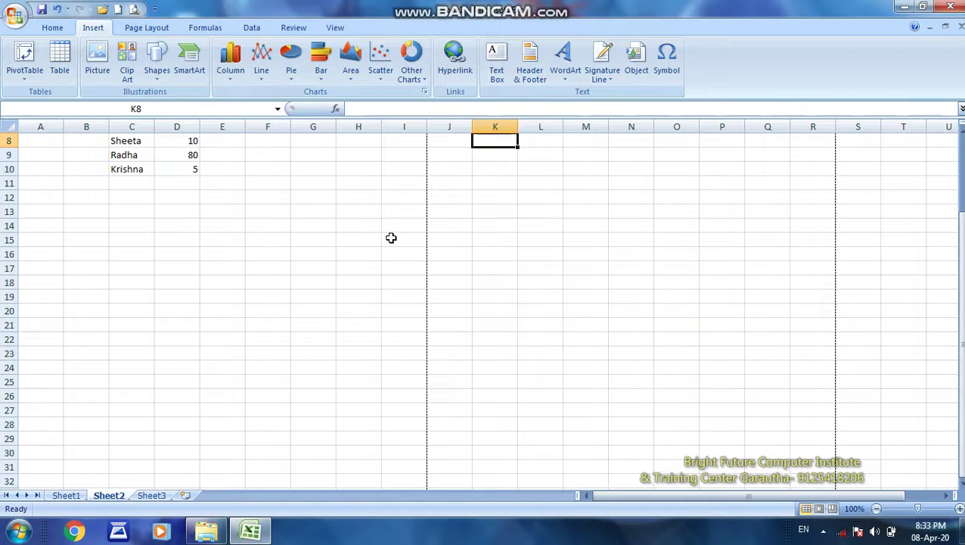
pyautogui.click(349, 209)
pyautogui.moveTo(961, 227); pyautogui.dragTo(960, 173)
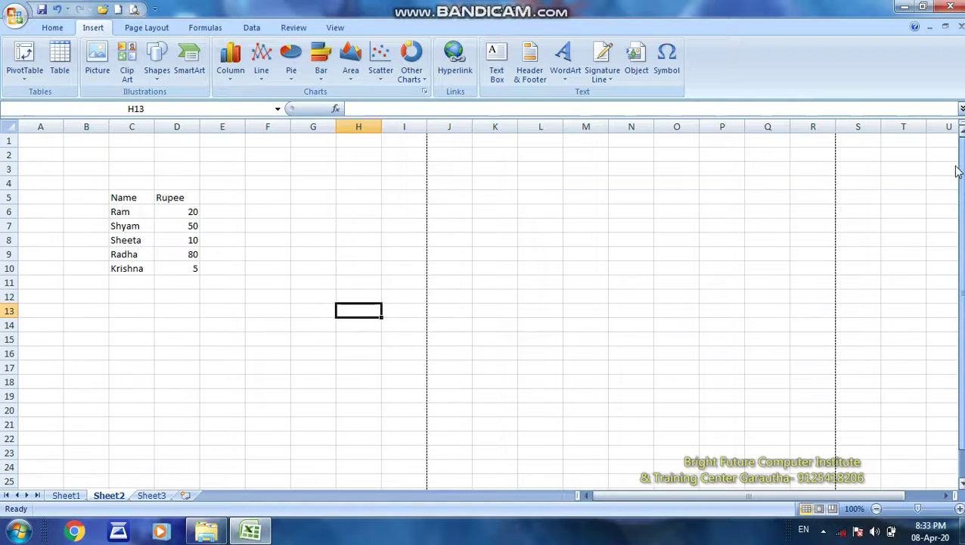
pyautogui.click(132, 184)
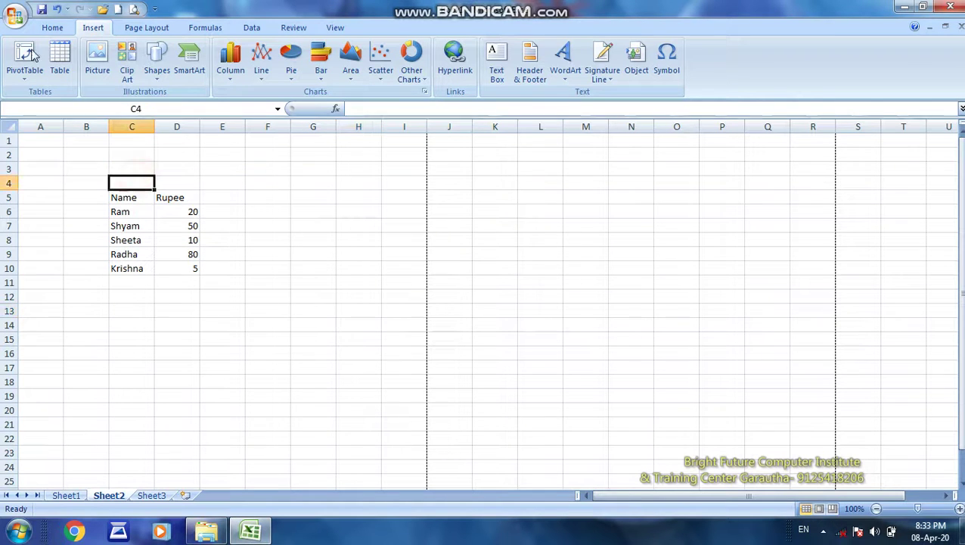
# Step: Verify page number 1 and the BFCIT footer in Print Preview, then close it
pyautogui.click(15, 16)
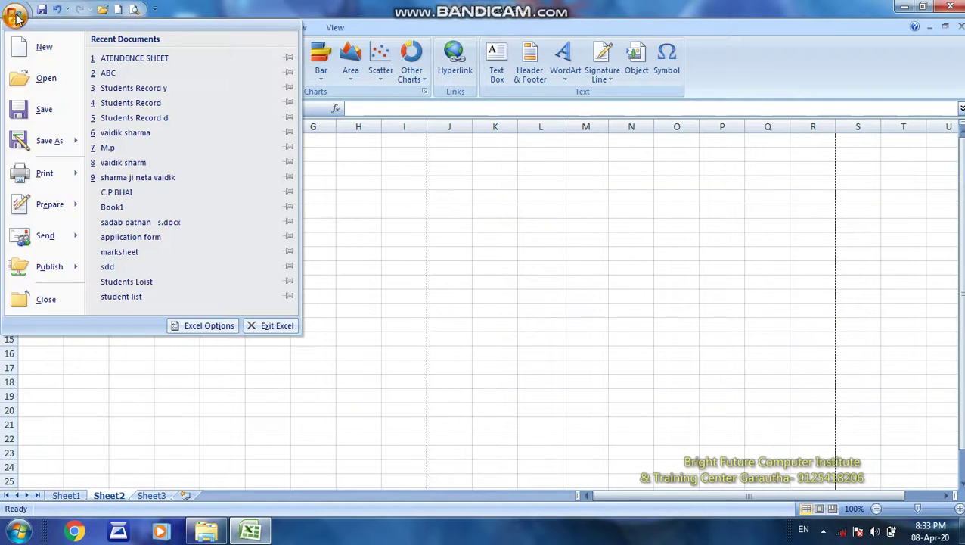
pyautogui.moveTo(44, 173)
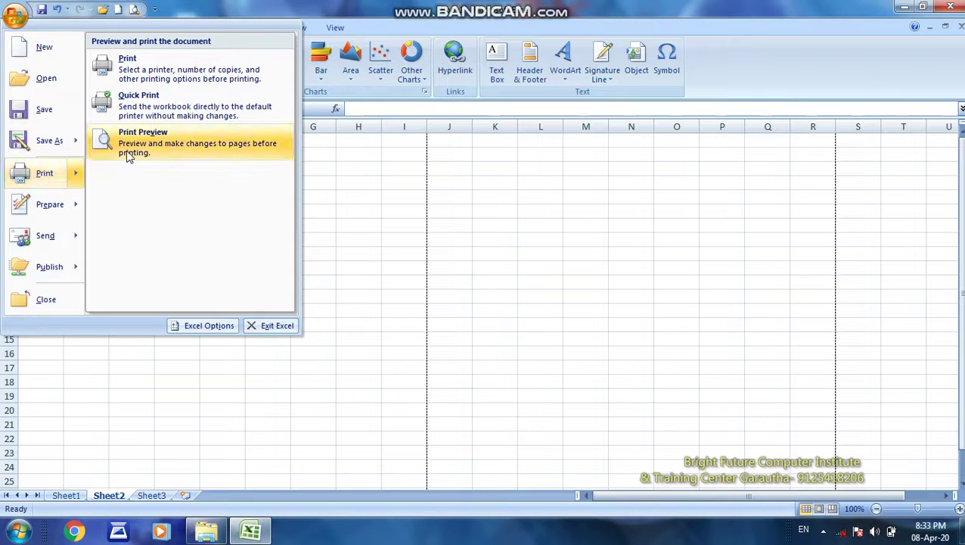
pyautogui.click(133, 144)
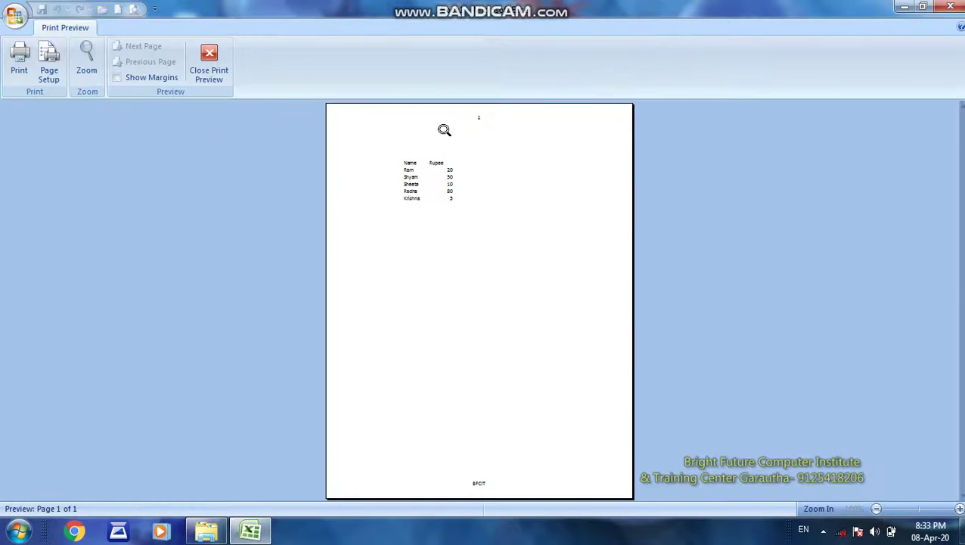
pyautogui.click(444, 130)
pyautogui.click(444, 132)
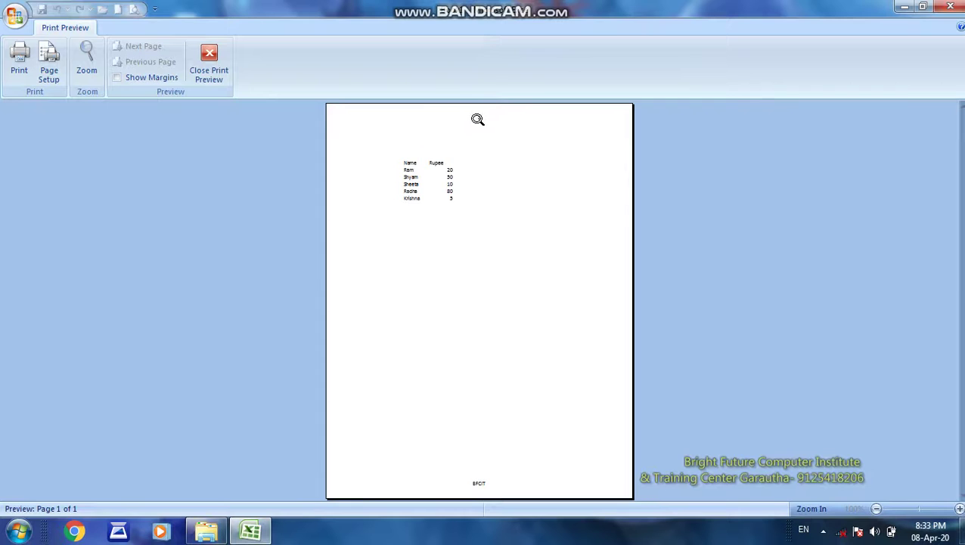
pyautogui.click(477, 119)
pyautogui.click(478, 119)
pyautogui.click(467, 482)
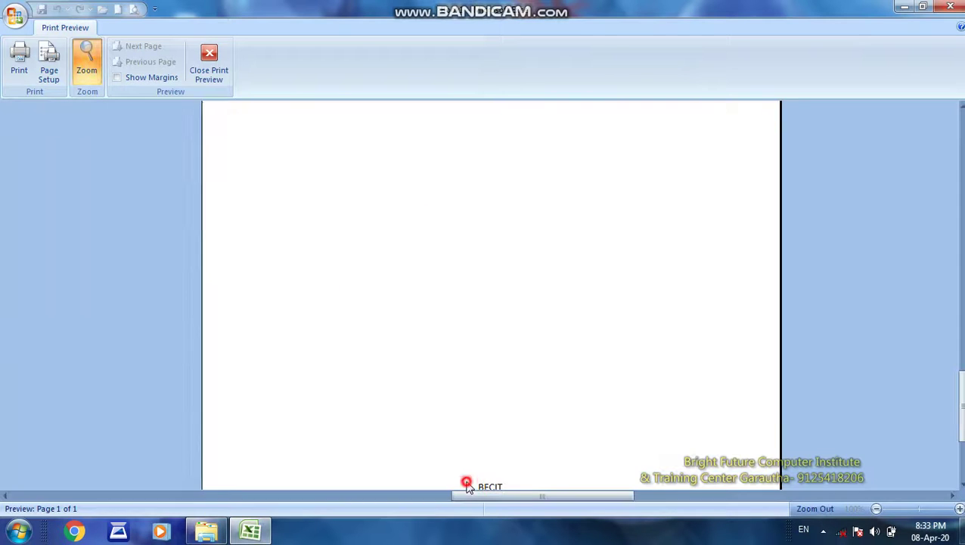
pyautogui.click(210, 70)
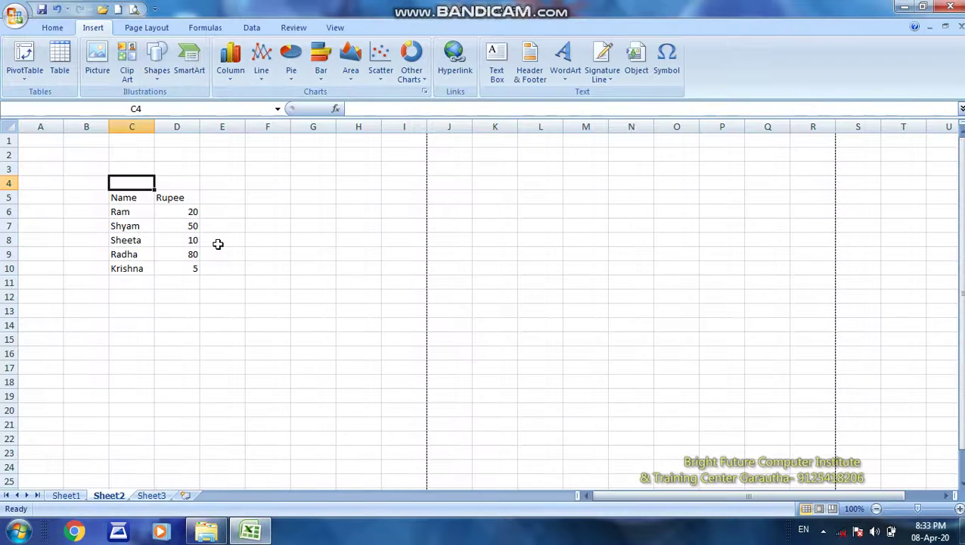
pyautogui.click(218, 244)
pyautogui.click(356, 537)
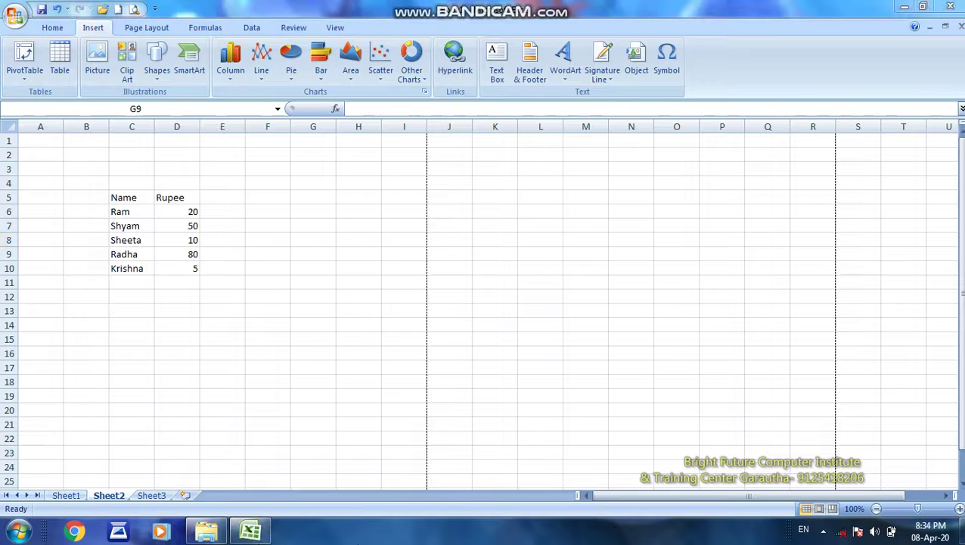
# Step: Open the Insert Object dialog and cancel it without inserting anything
pyautogui.click(426, 294)
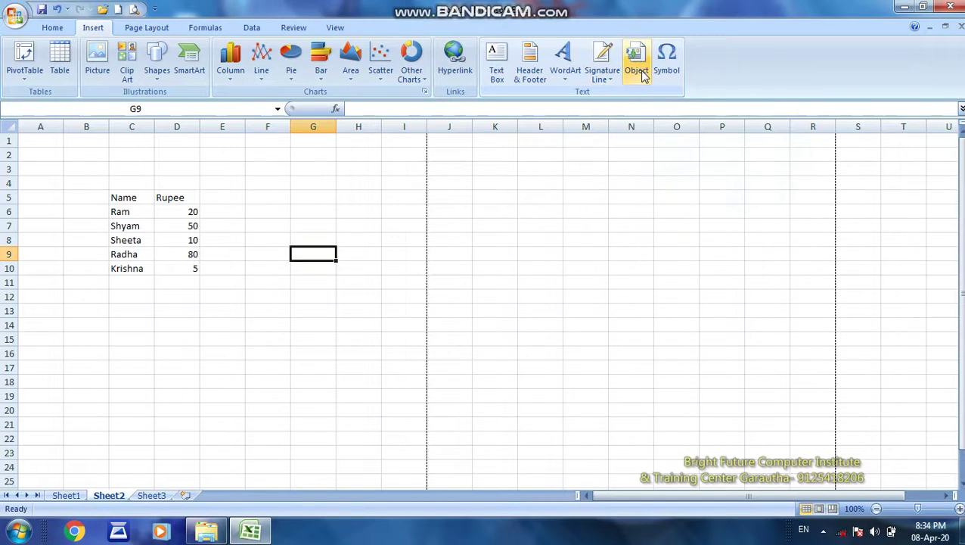
pyautogui.click(639, 71)
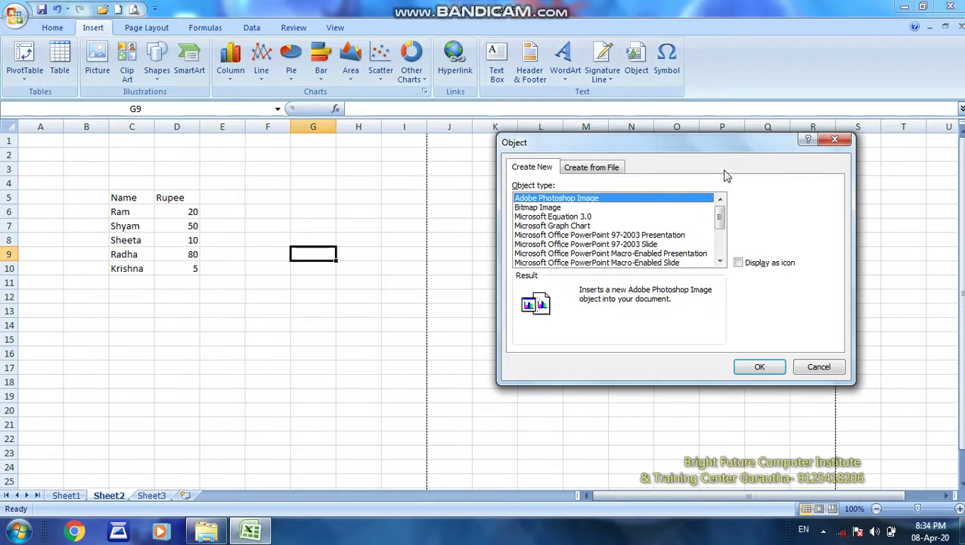
pyautogui.click(840, 143)
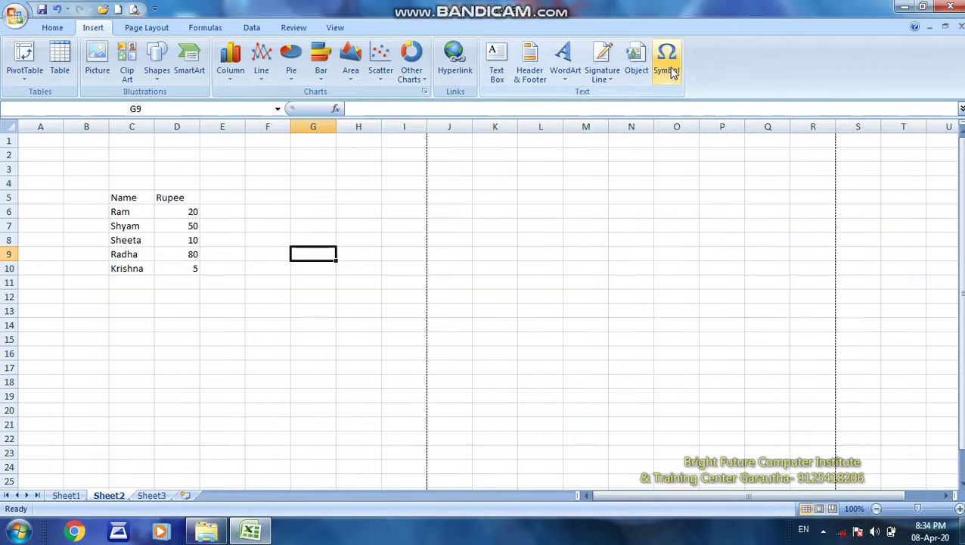
# Step: Insert the Wingdings scissors symbol with a dashed cut line into G9
pyautogui.click(669, 71)
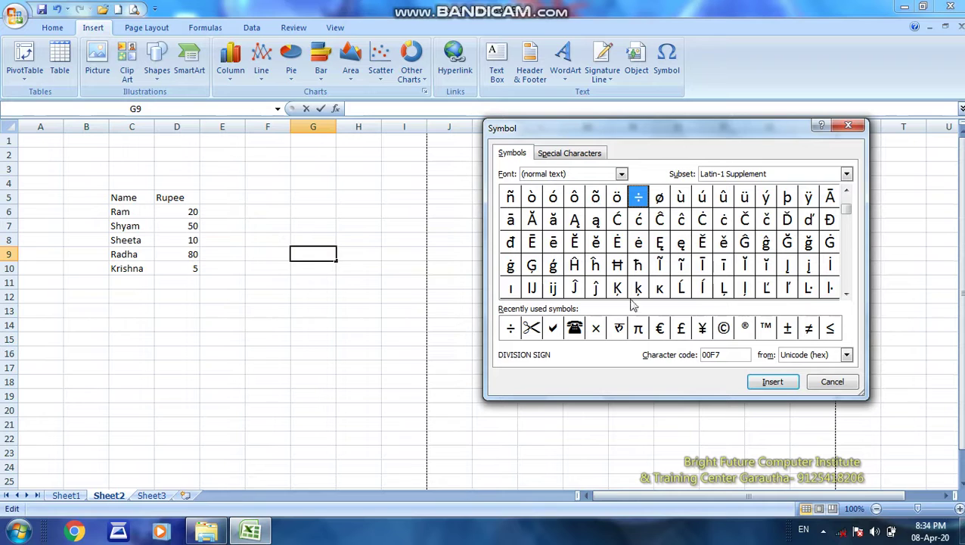
pyautogui.click(622, 176)
pyautogui.write('w')
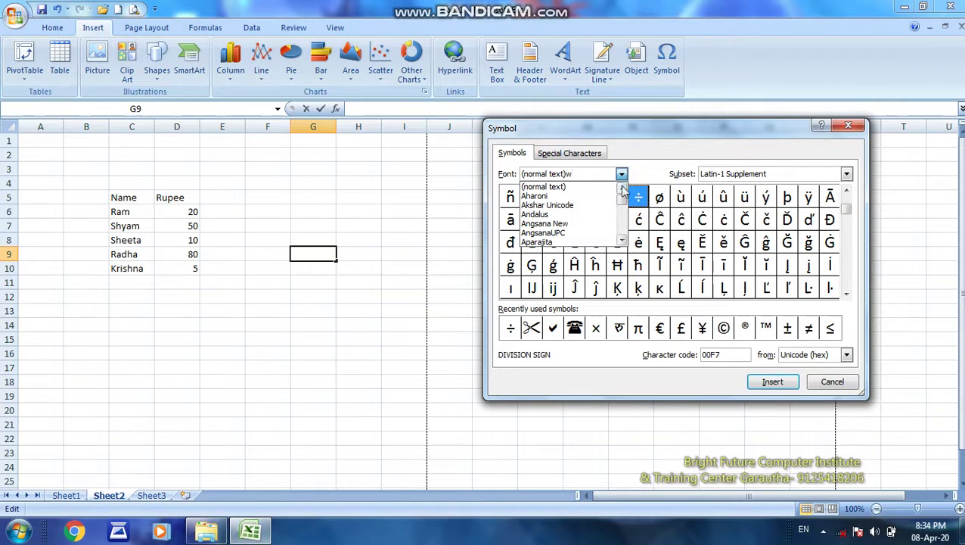
pyautogui.moveTo(621, 201); pyautogui.dragTo(620, 250)
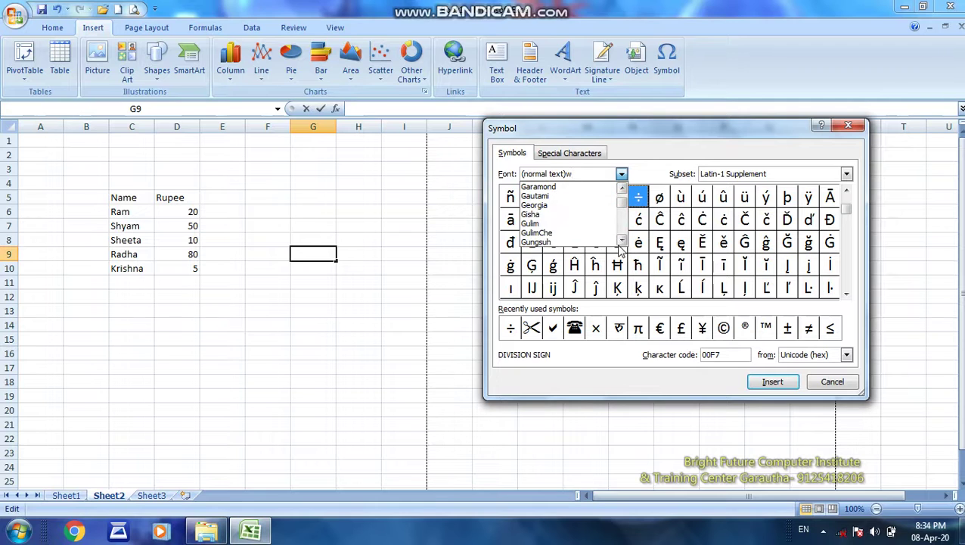
pyautogui.scroll(-3, 620, 227)
pyautogui.moveTo(620, 203); pyautogui.dragTo(620, 231)
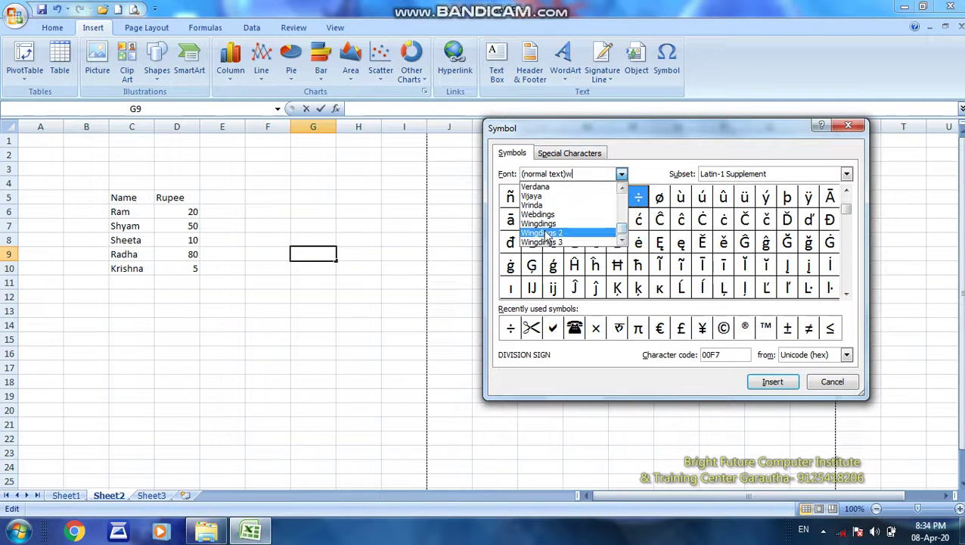
pyautogui.click(541, 224)
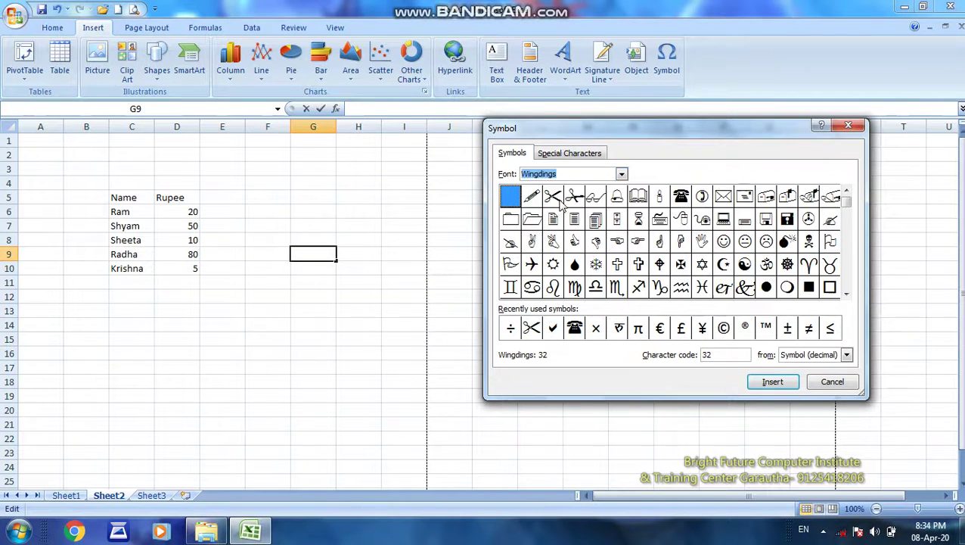
pyautogui.click(559, 200)
pyautogui.click(764, 380)
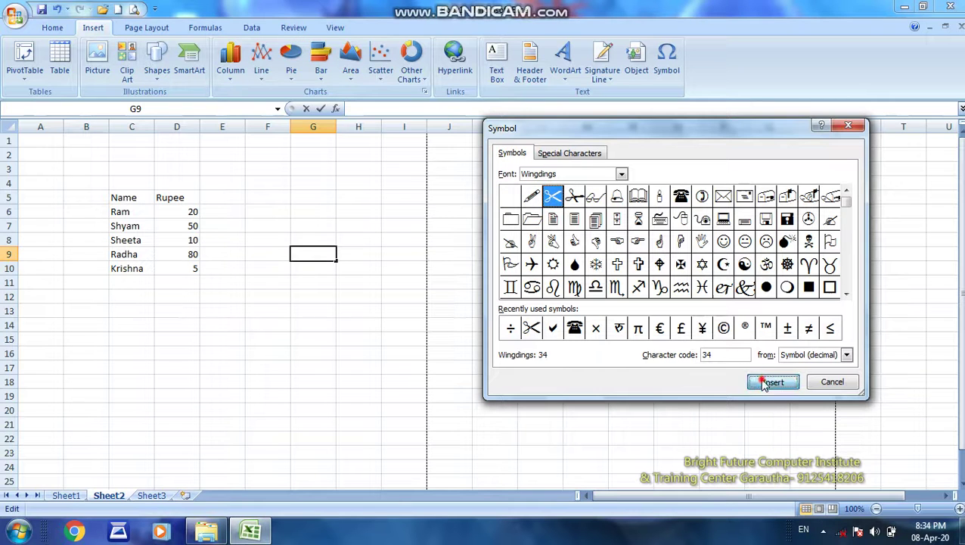
pyautogui.click(848, 126)
pyautogui.write('------------------')
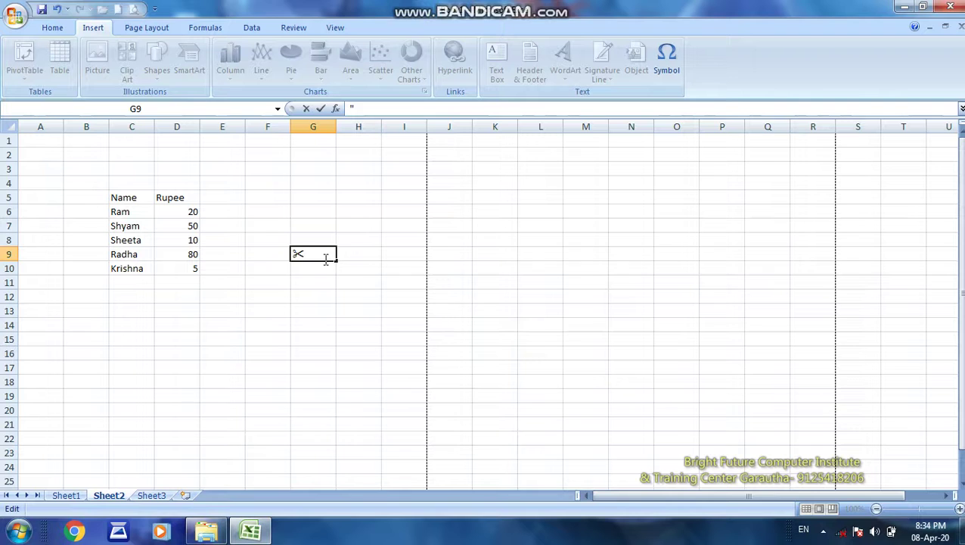
pyautogui.click(345, 325)
# Step: Embed a new Bitmap Image at G11 and sketch a leaf in Paint
pyautogui.click(300, 285)
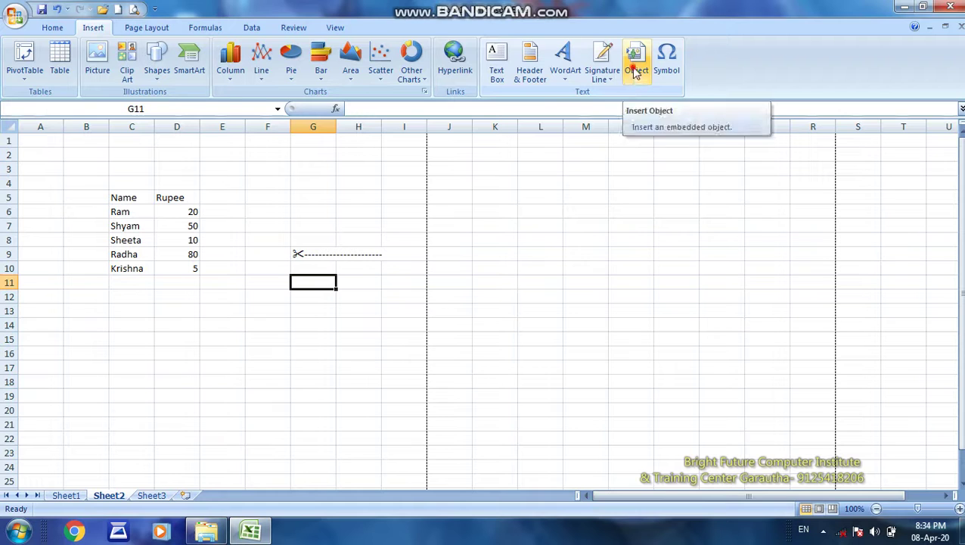
pyautogui.click(636, 73)
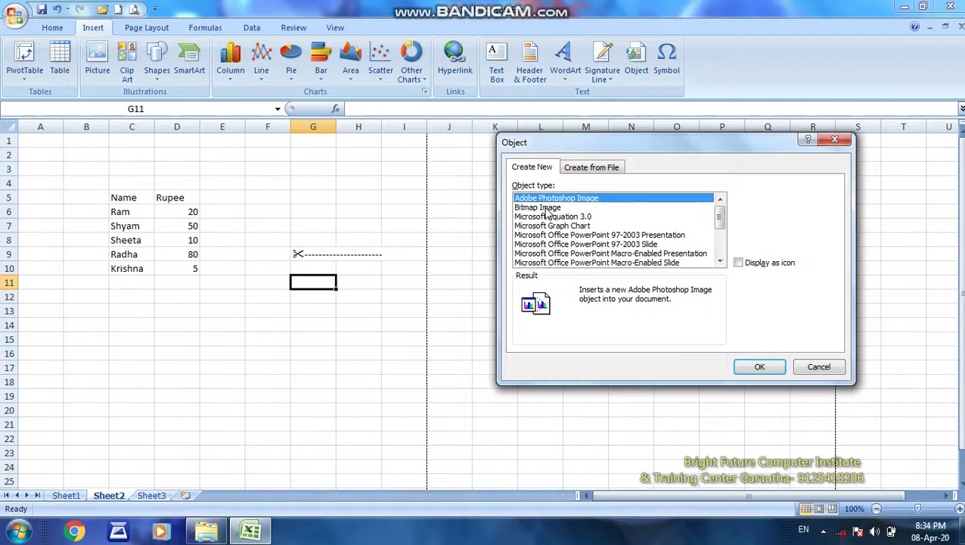
pyautogui.click(547, 208)
pyautogui.click(746, 366)
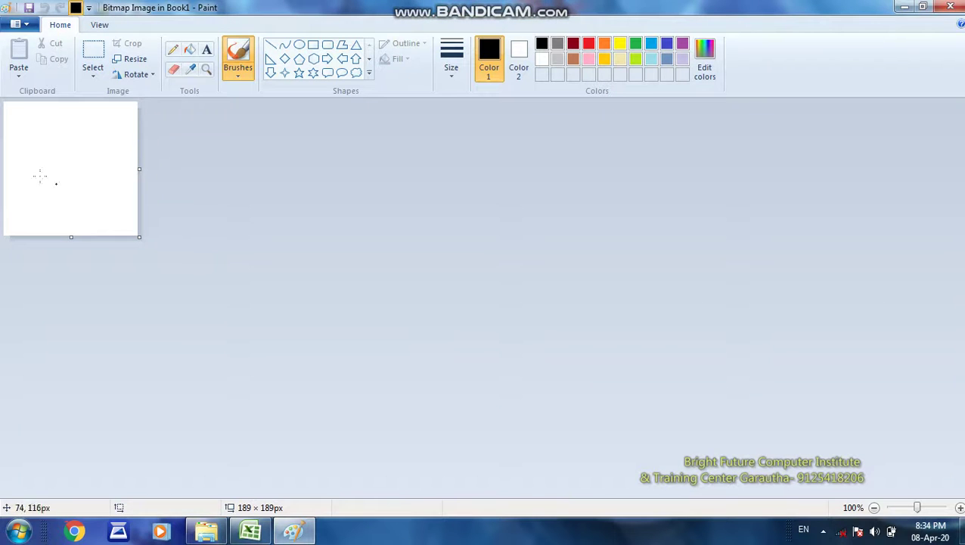
pyautogui.moveTo(56, 183)
pyautogui.mouseDown()
pyautogui.moveTo(19, 190)
pyautogui.moveTo(89, 149)
pyautogui.mouseUp()
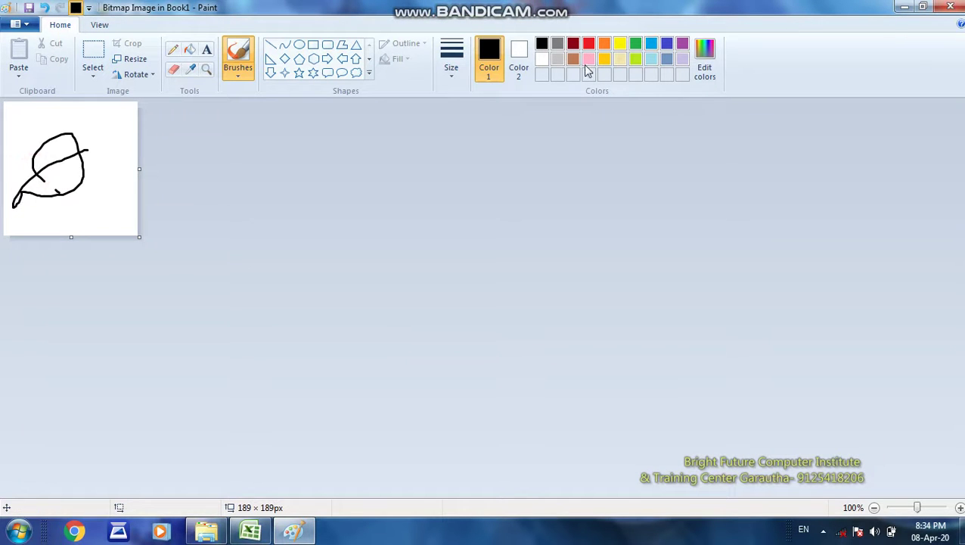
pyautogui.click(950, 6)
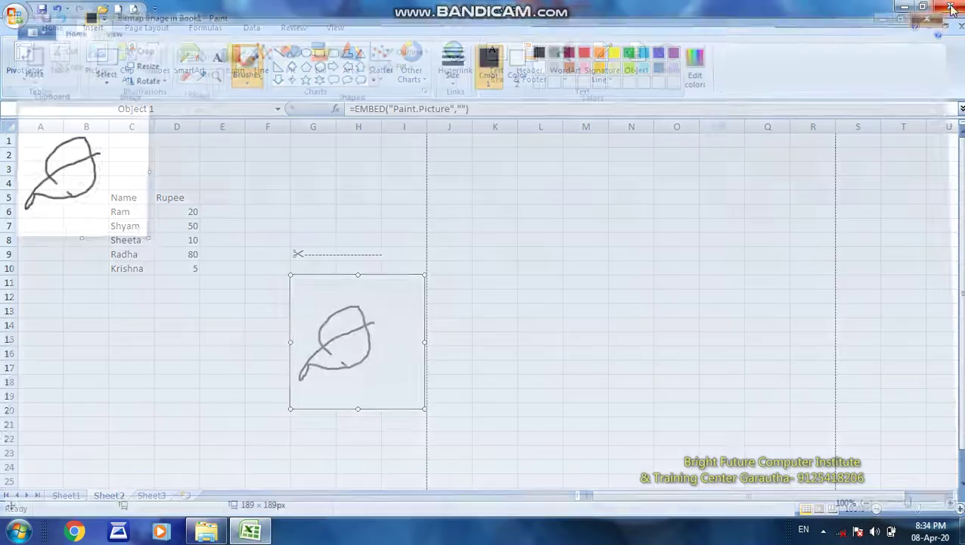
pyautogui.click(474, 300)
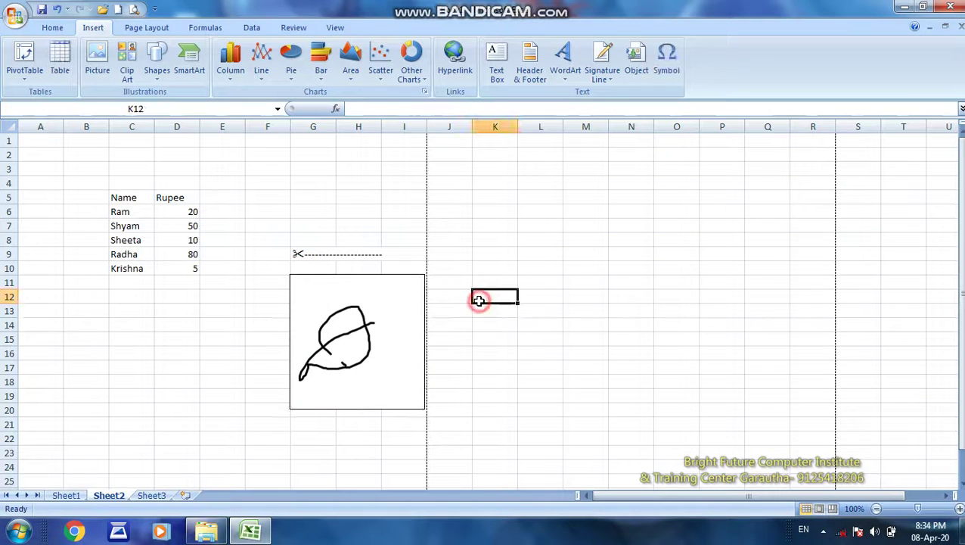